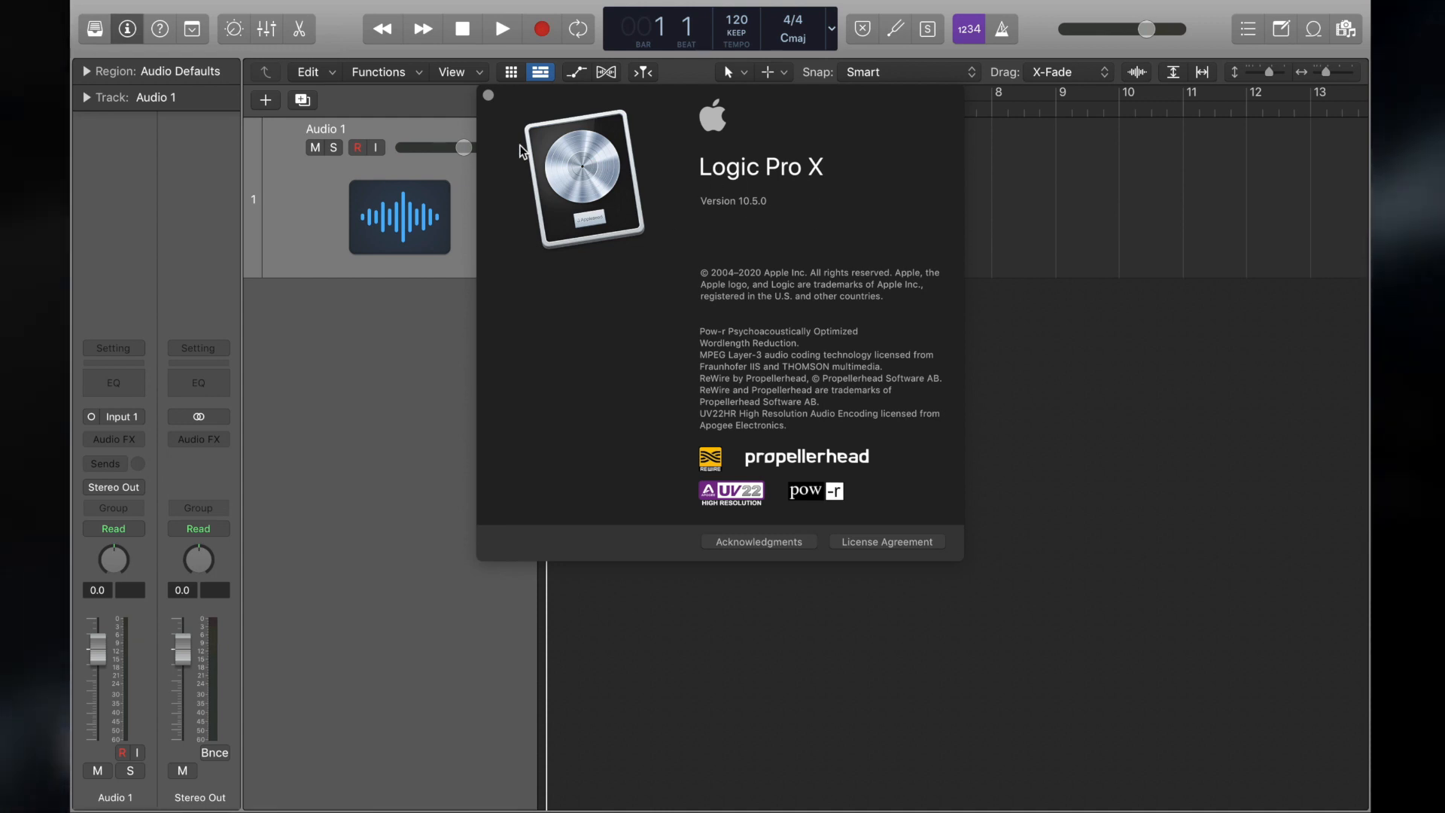
Step: Close the About window, show the file browser and preview the KFDT - Hard Bass 05 - F.wav sample
click(489, 96)
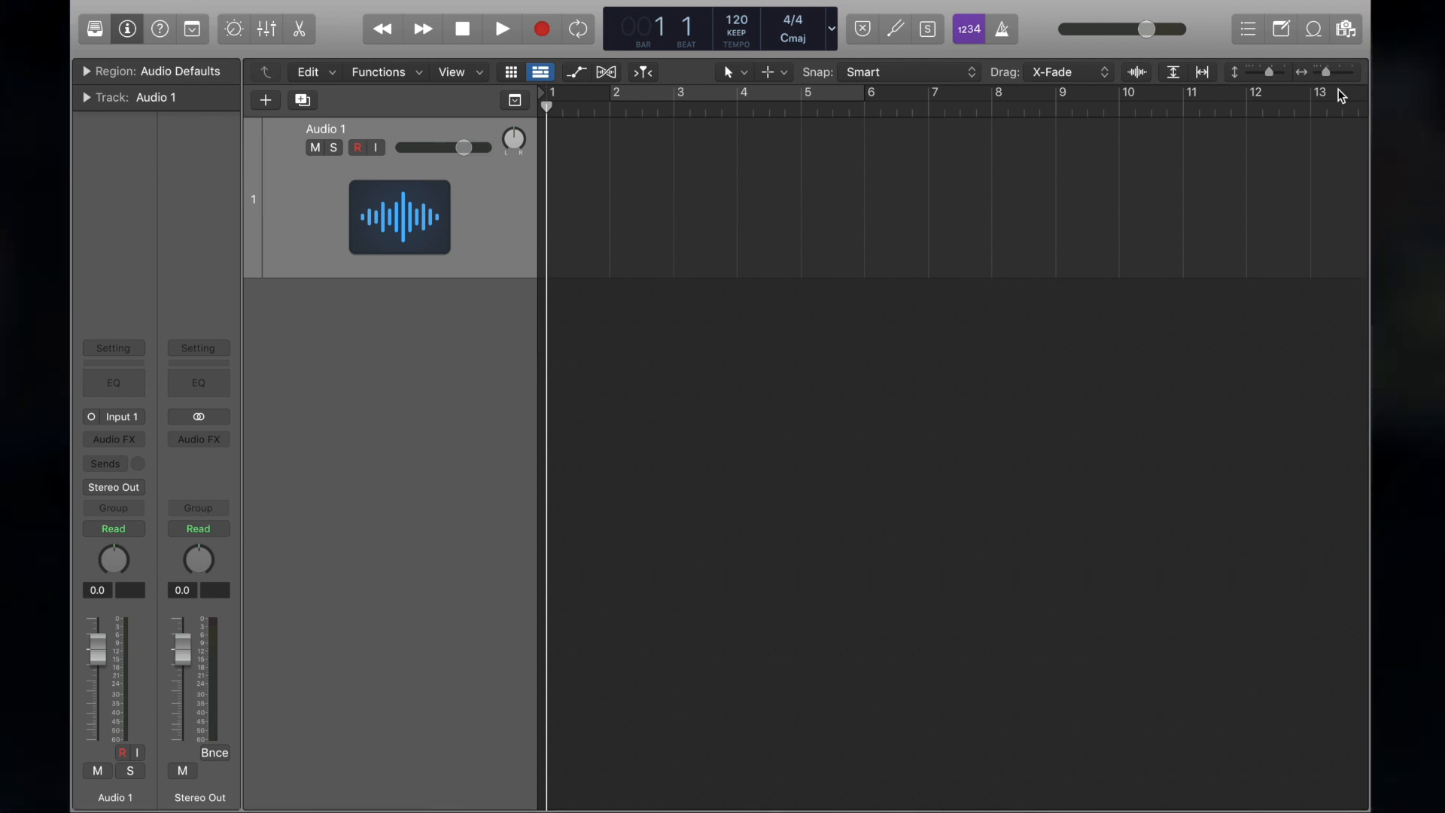
click(1347, 32)
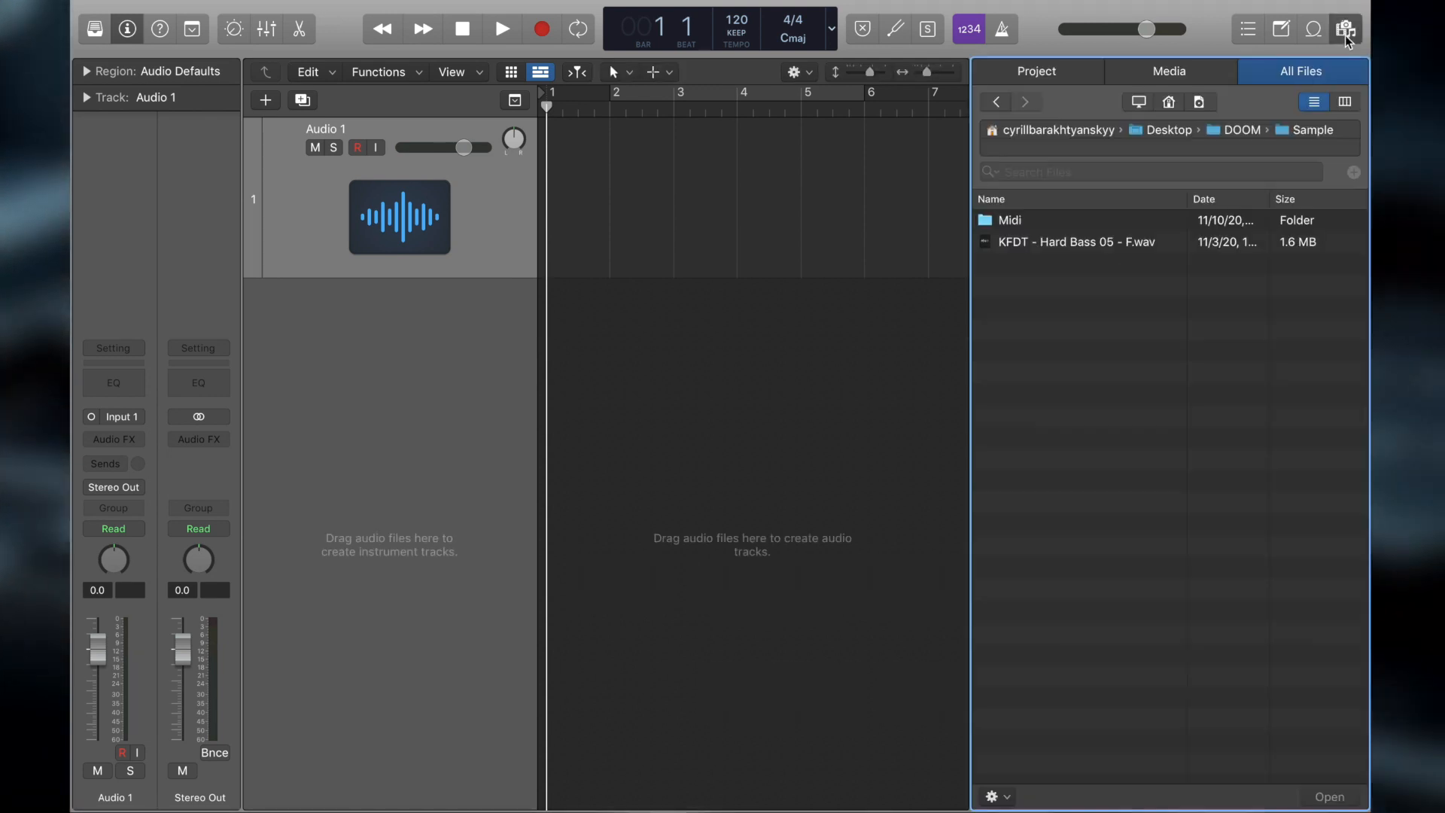
click(1102, 247)
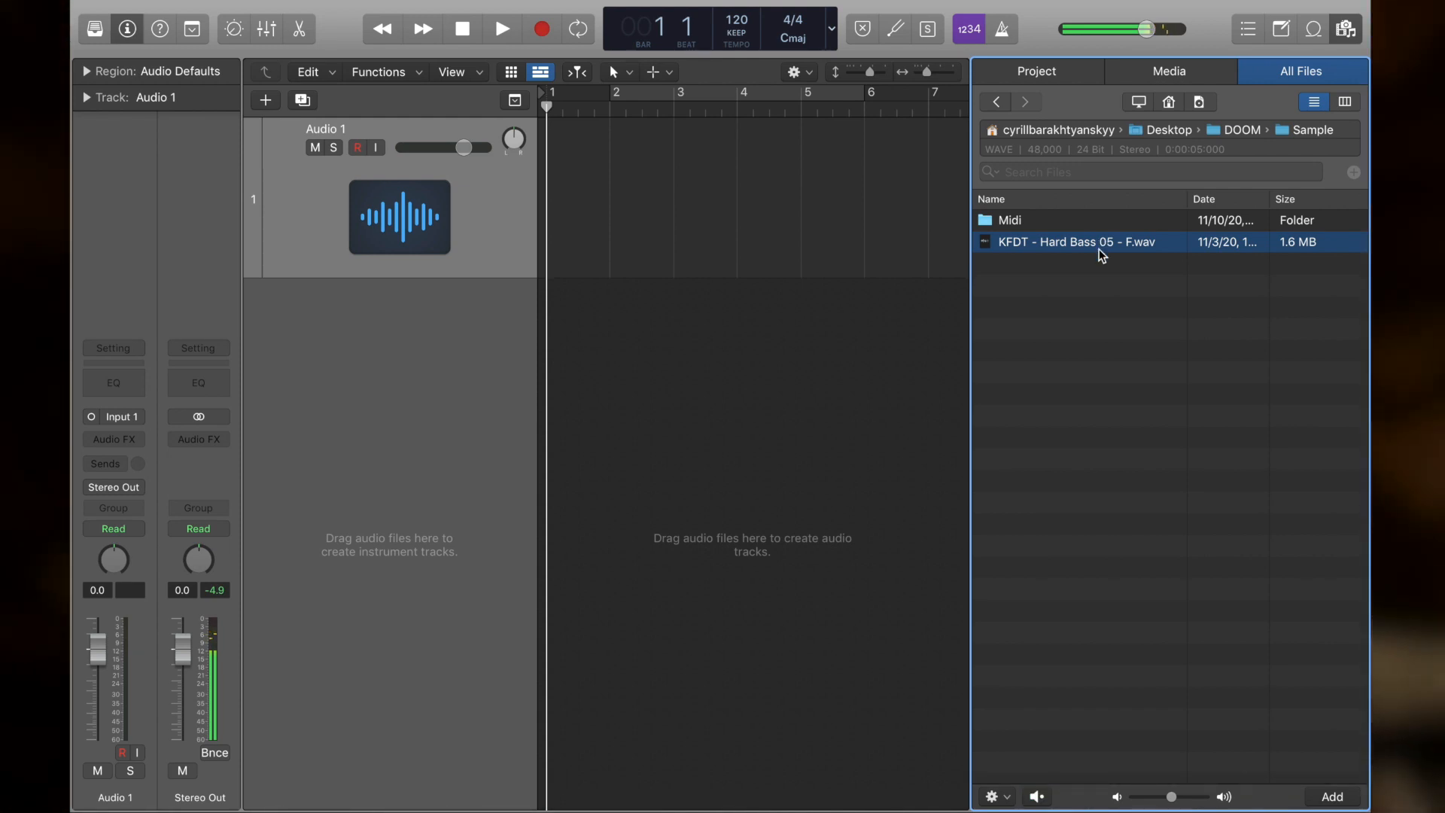
Step: Create a Quick Sampler instrument track from KFDT - Hard Bass 05 - F.wav and load the sample into it
drag(1079, 248, 435, 354)
drag(1114, 271, 748, 148)
click(737, 198)
click(733, 267)
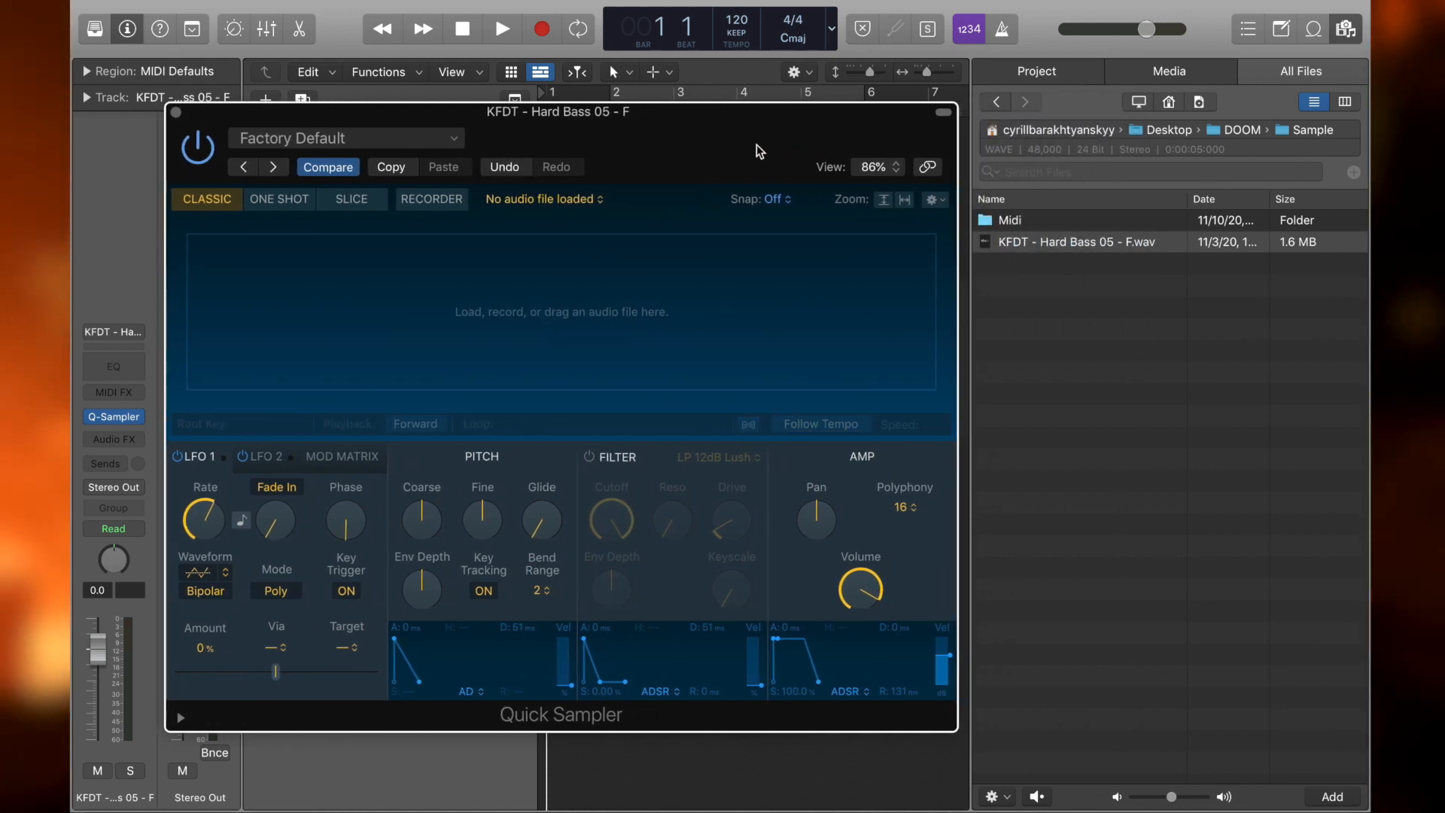
drag(1074, 245, 764, 246)
drag(755, 143, 853, 136)
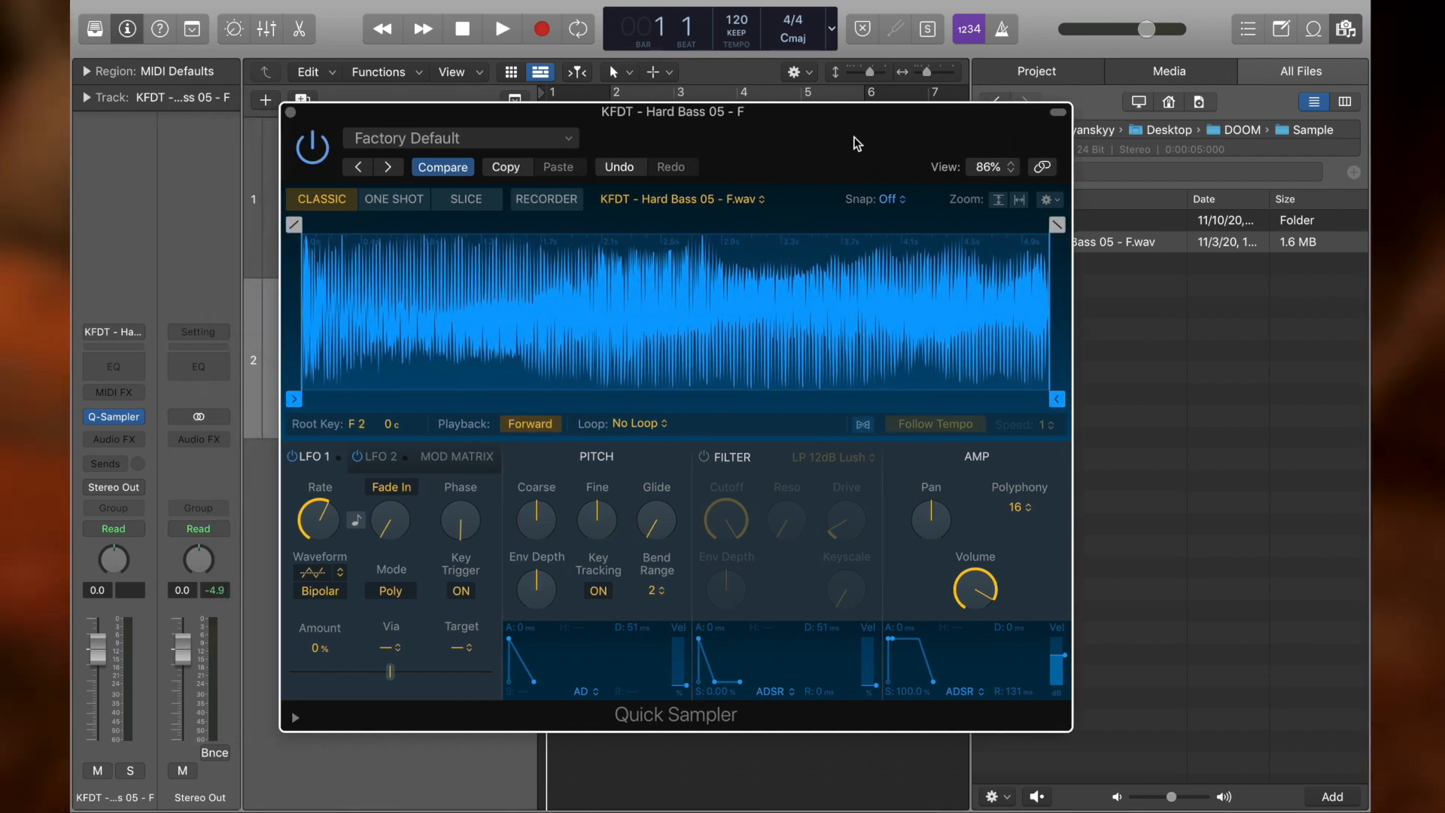
key(super+w)
Step: Import DOOM.mid from the Midi folder onto the Hard Bass track at bar 2, including its tempo
double_click(1025, 219)
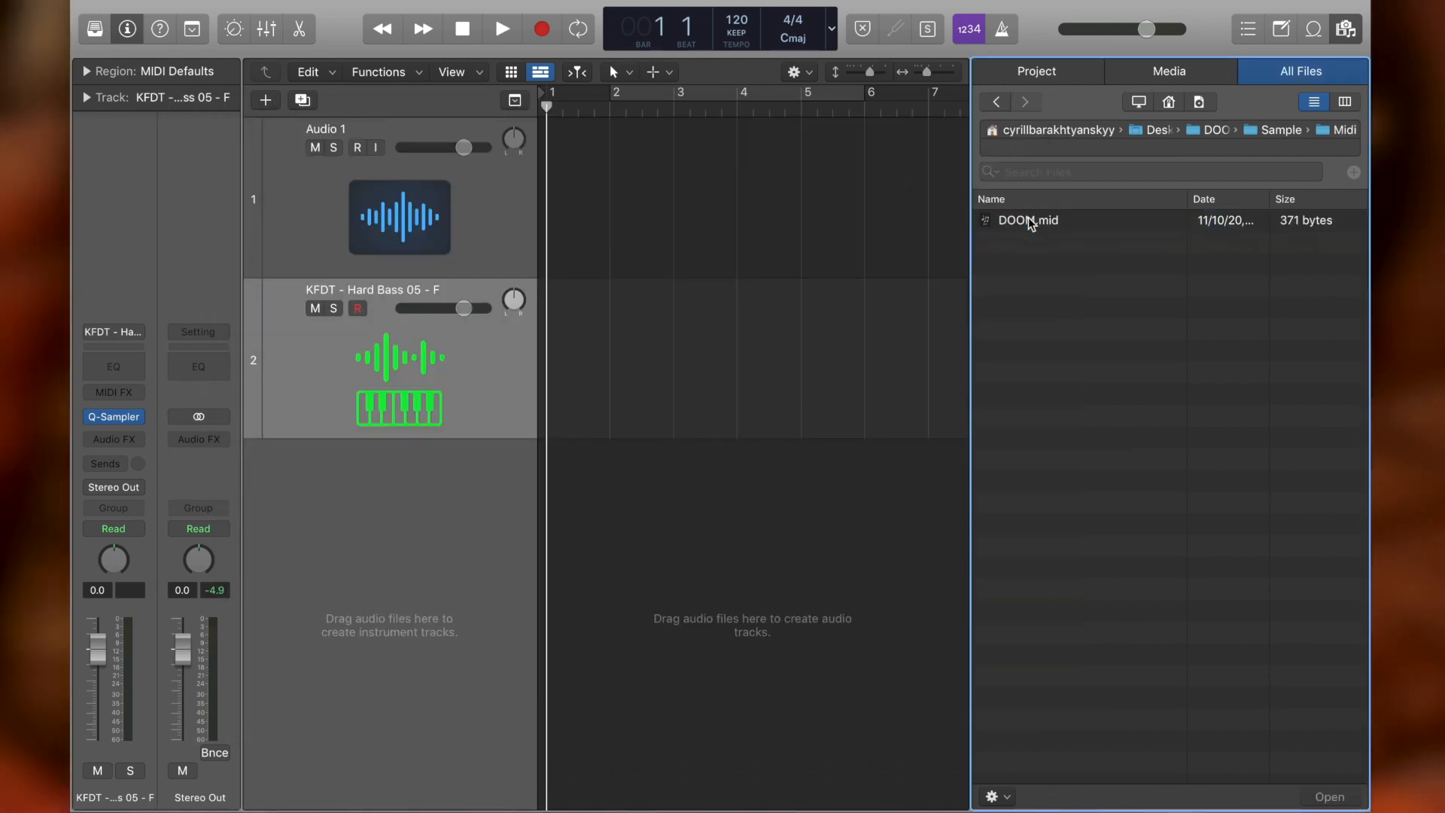
drag(1025, 222, 616, 331)
click(766, 315)
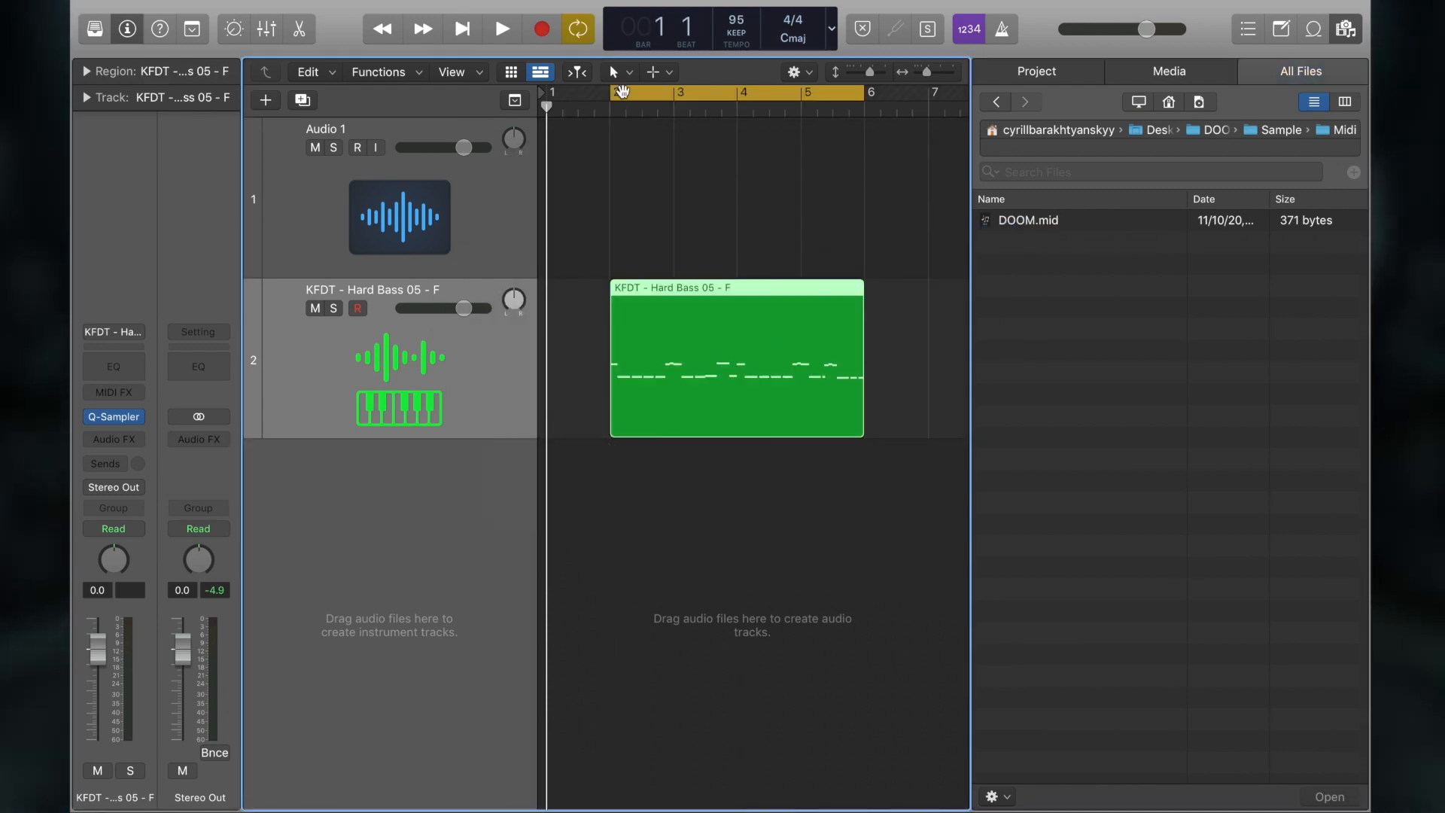
Step: Play the cycle from bar 2 to bar 6 and lower the Hard Bass track's volume to -6.8 dB
key(space)
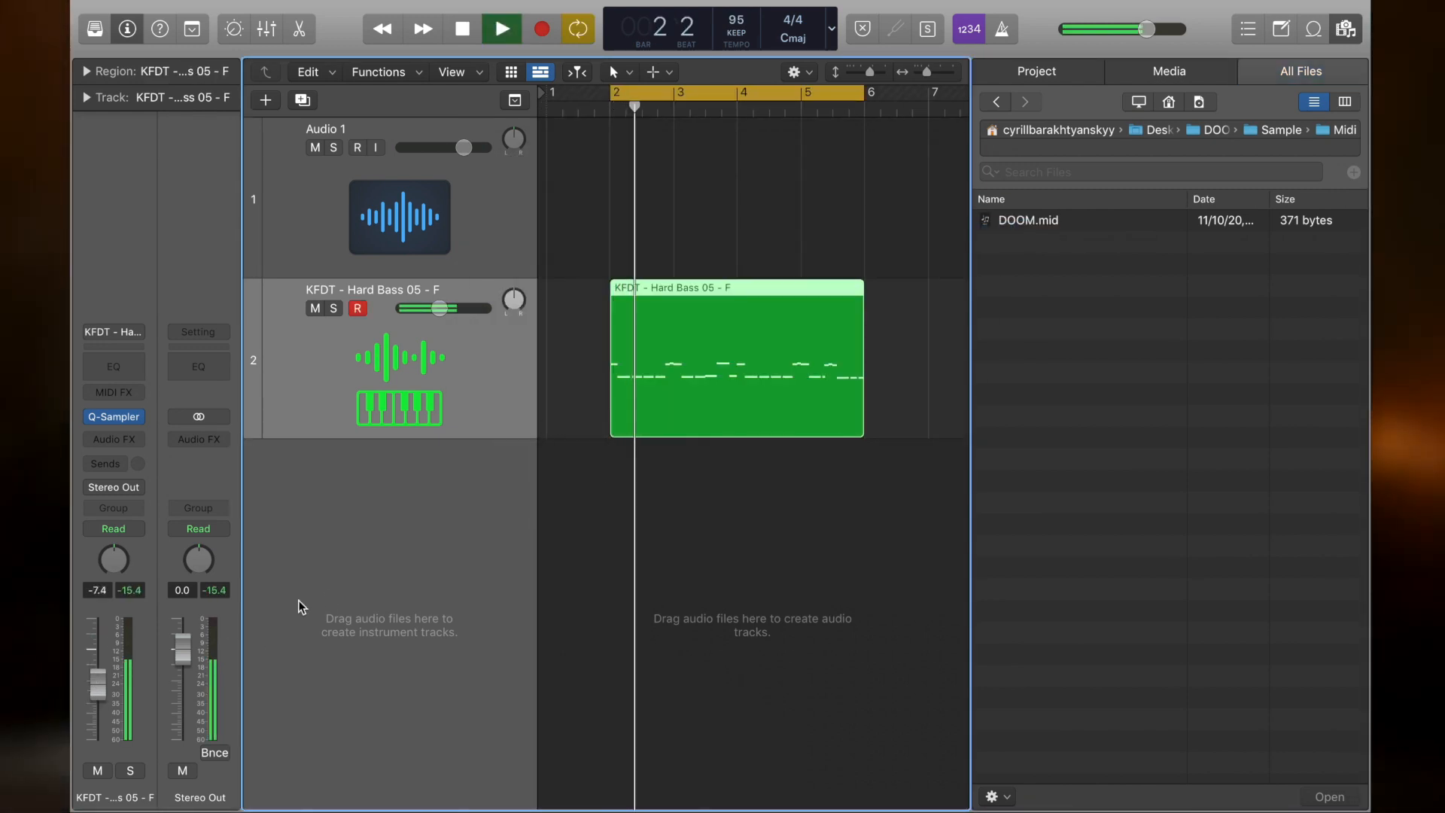
drag(107, 692, 108, 688)
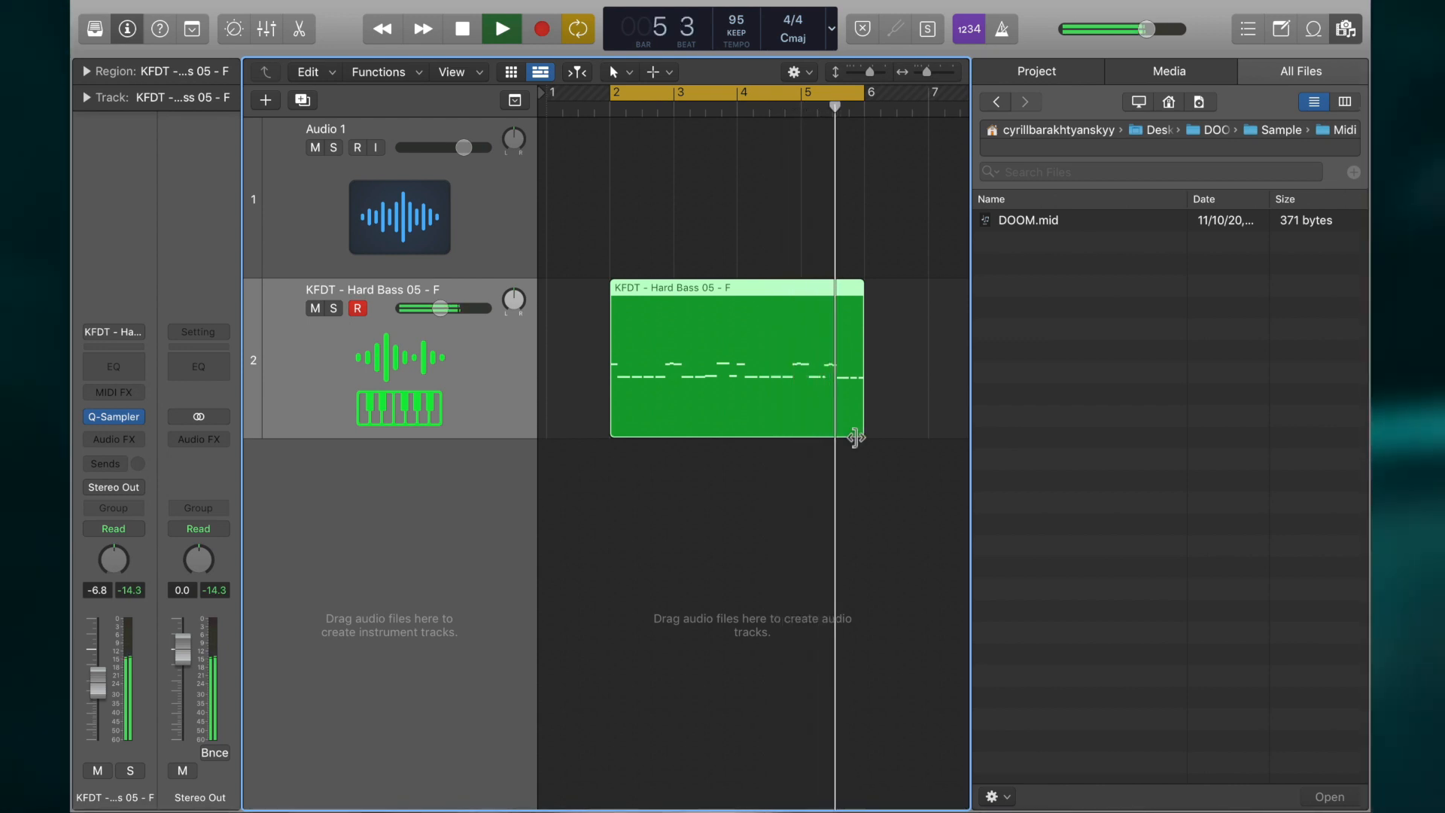
key(space)
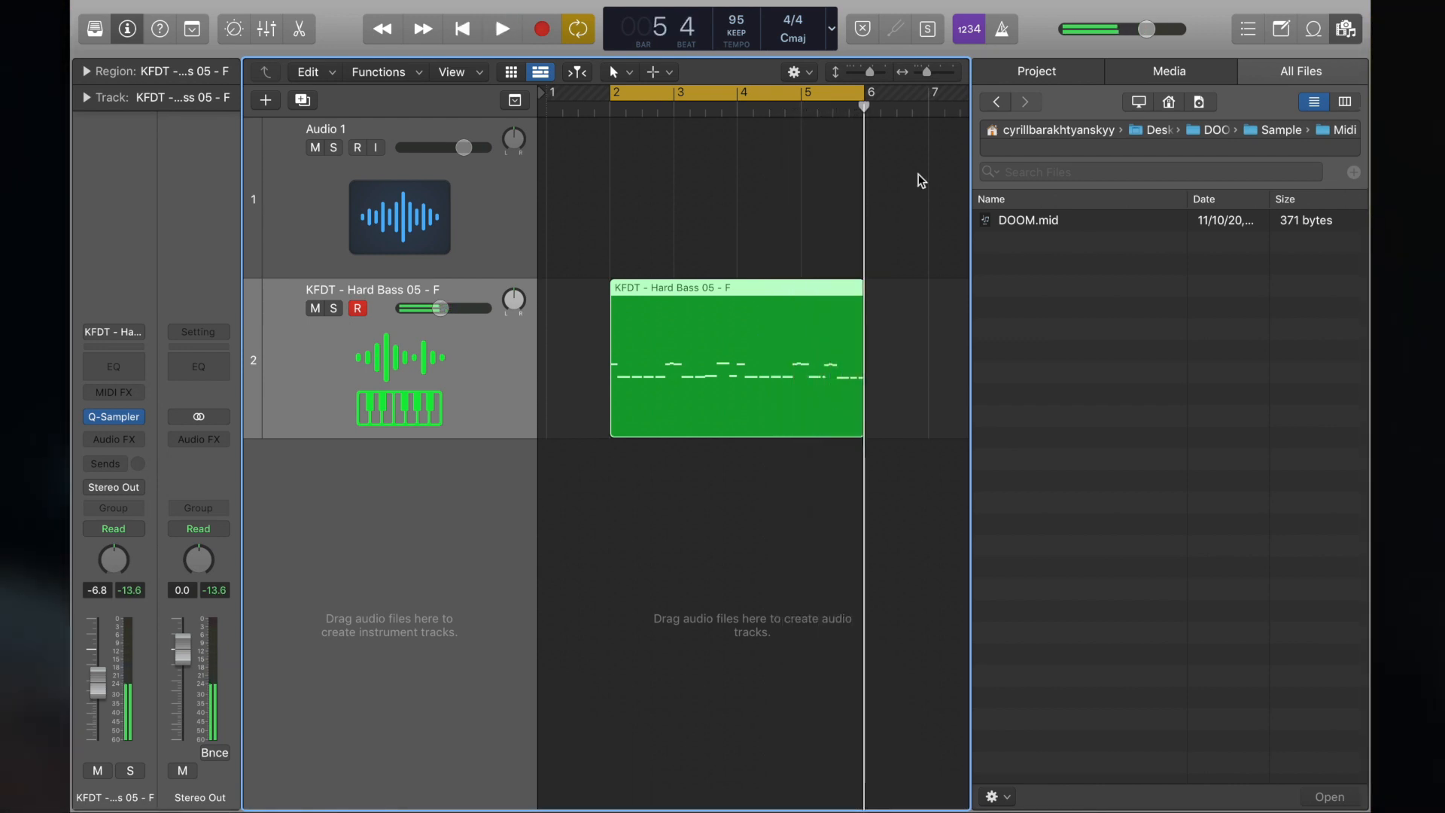
Step: Hide the file browser and delete the empty Audio 1 track
click(1341, 30)
key(super+Up)
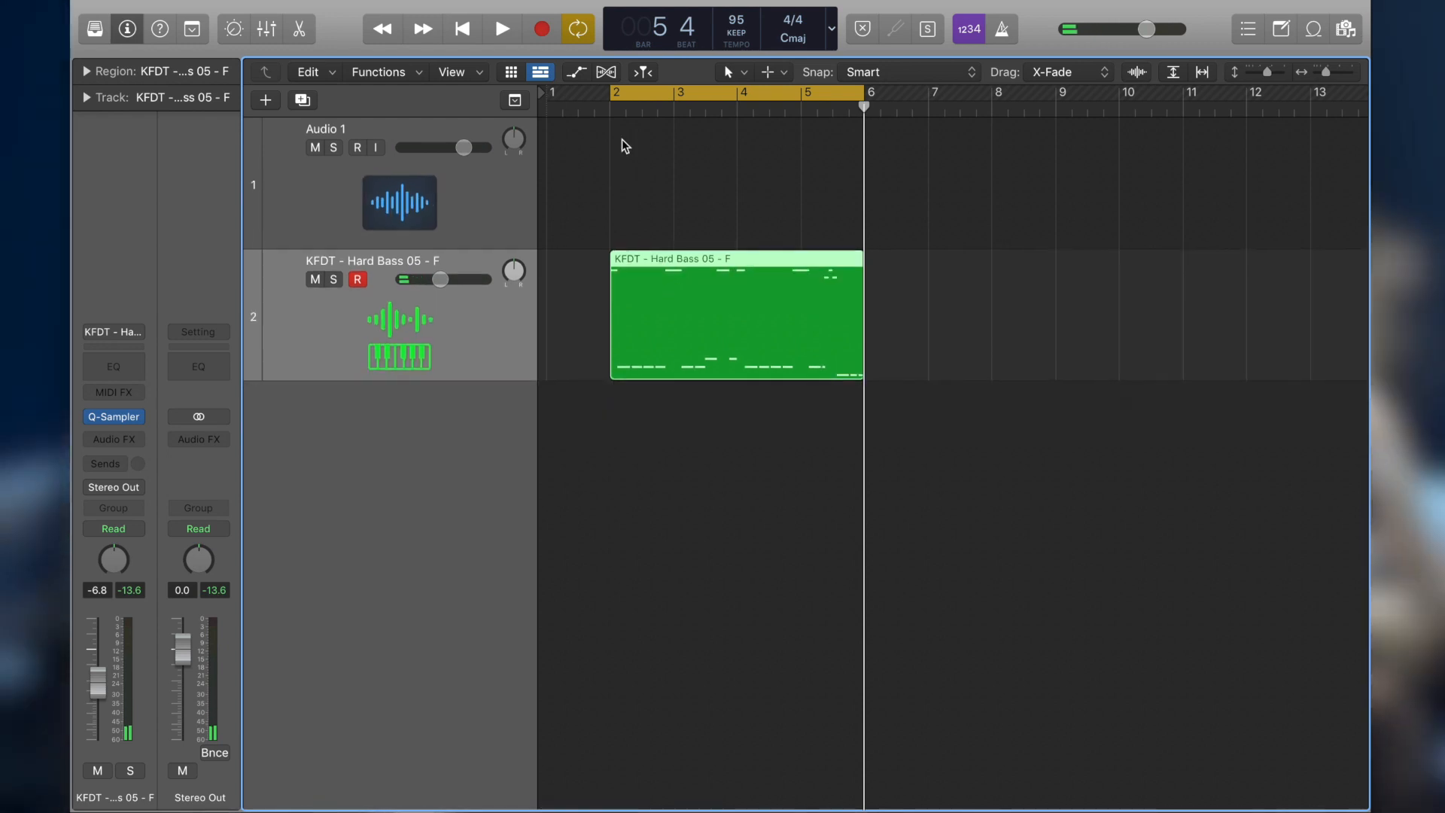
click(621, 139)
click(451, 187)
key(super+BackSpace)
key(super+Down)
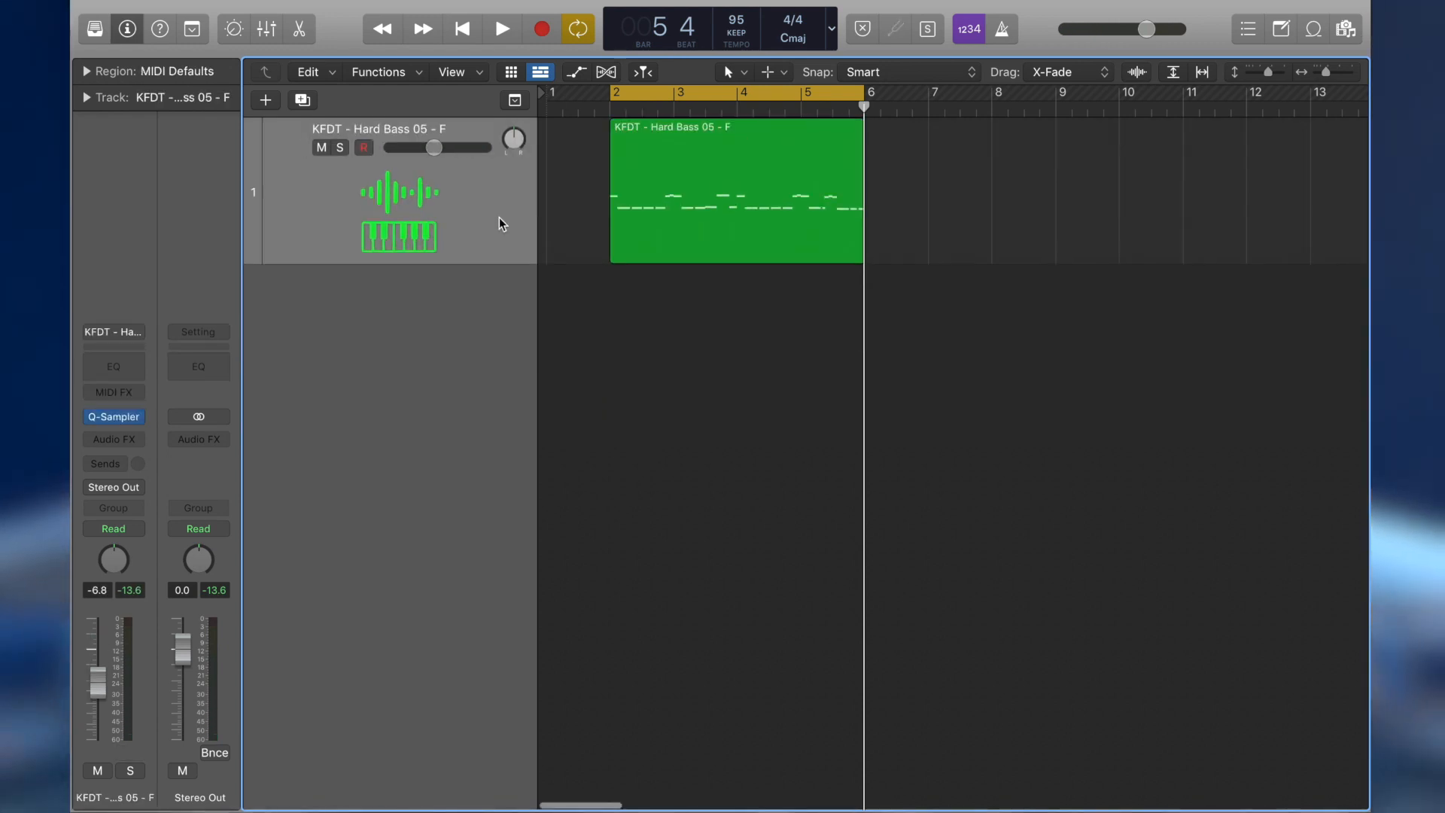
Step: Open Quick Sampler on the Hard Bass track and toggle Optimize Sample Gain
click(119, 418)
drag(782, 159, 903, 170)
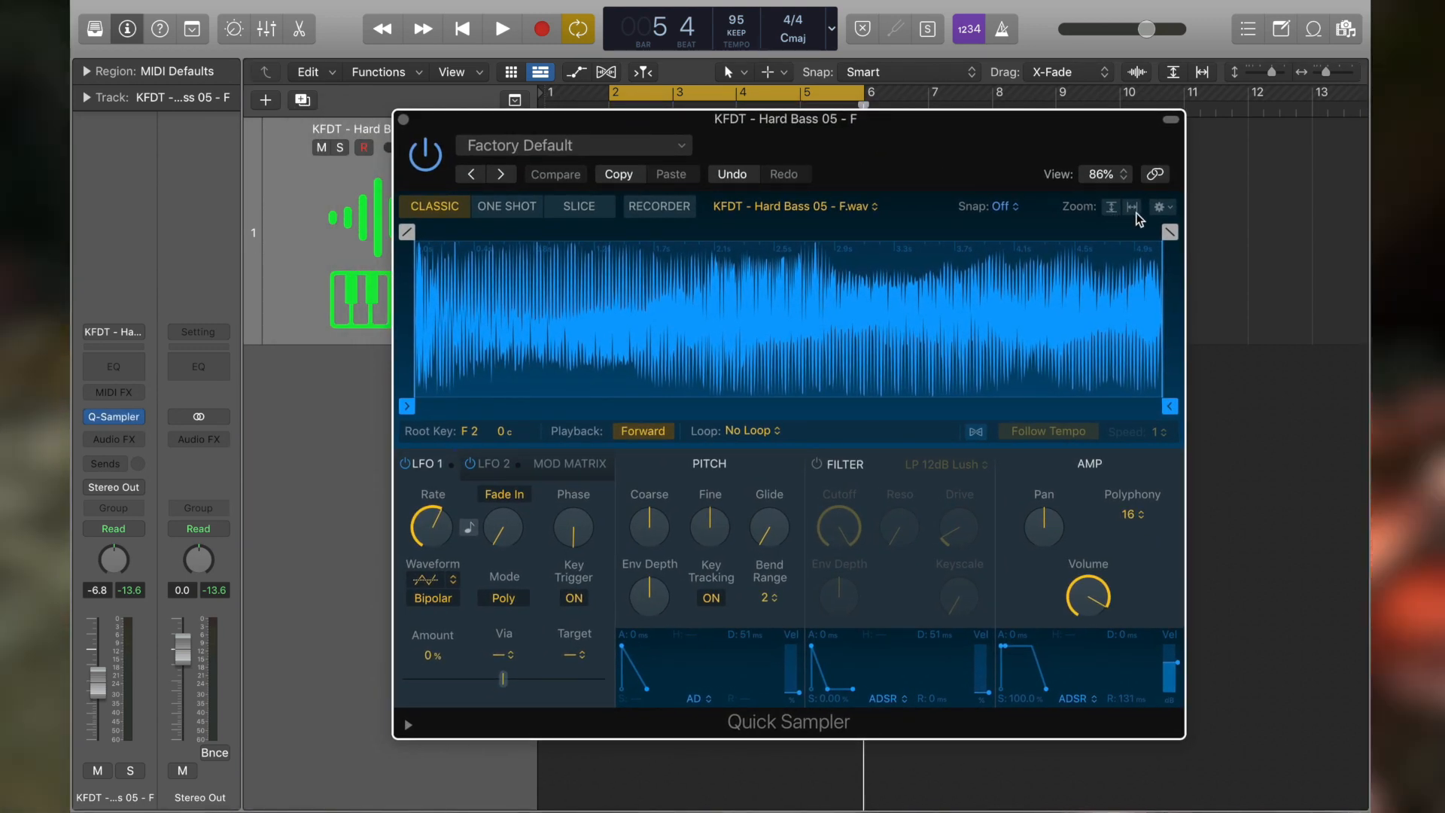
click(1160, 212)
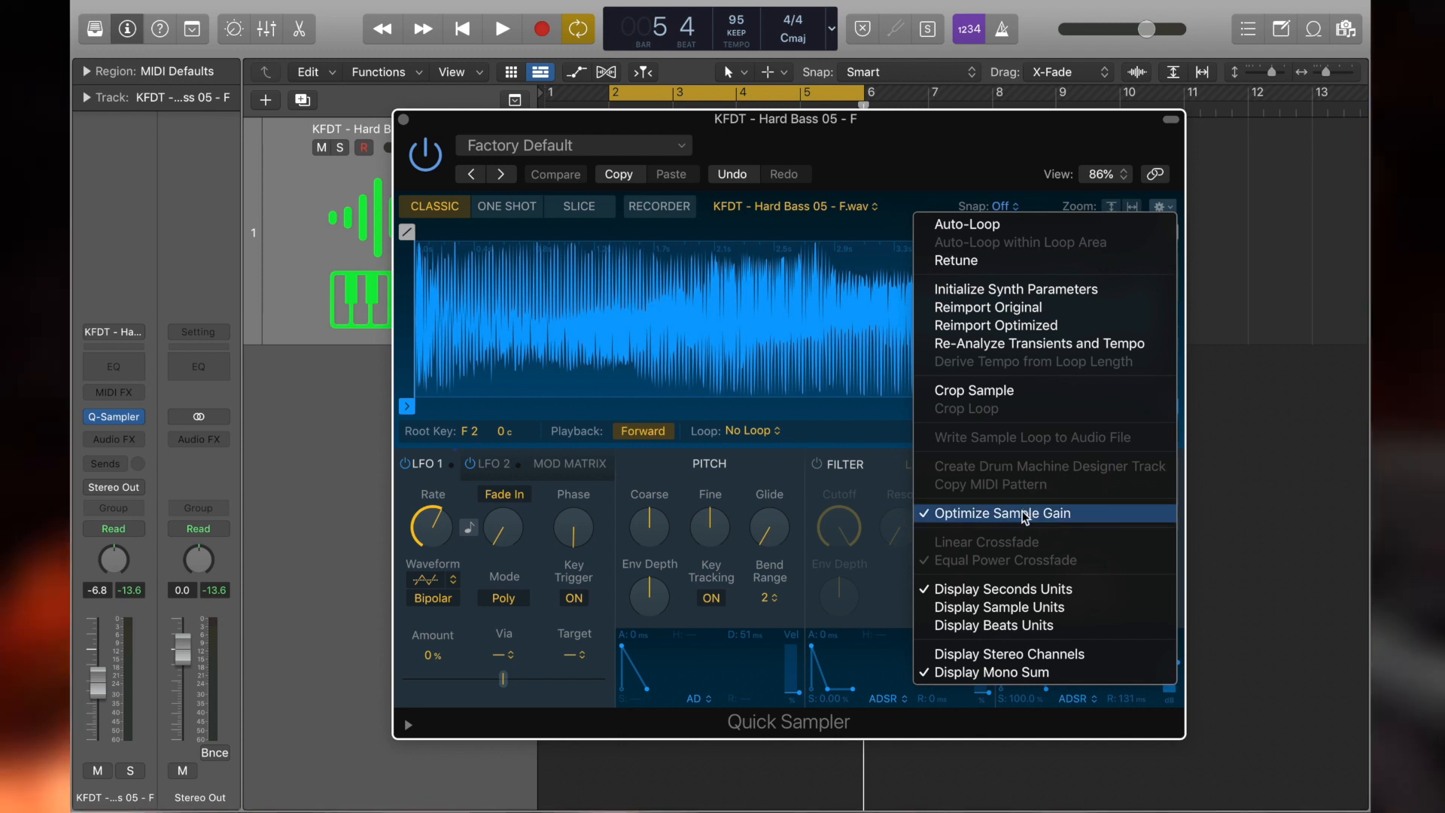
click(1023, 513)
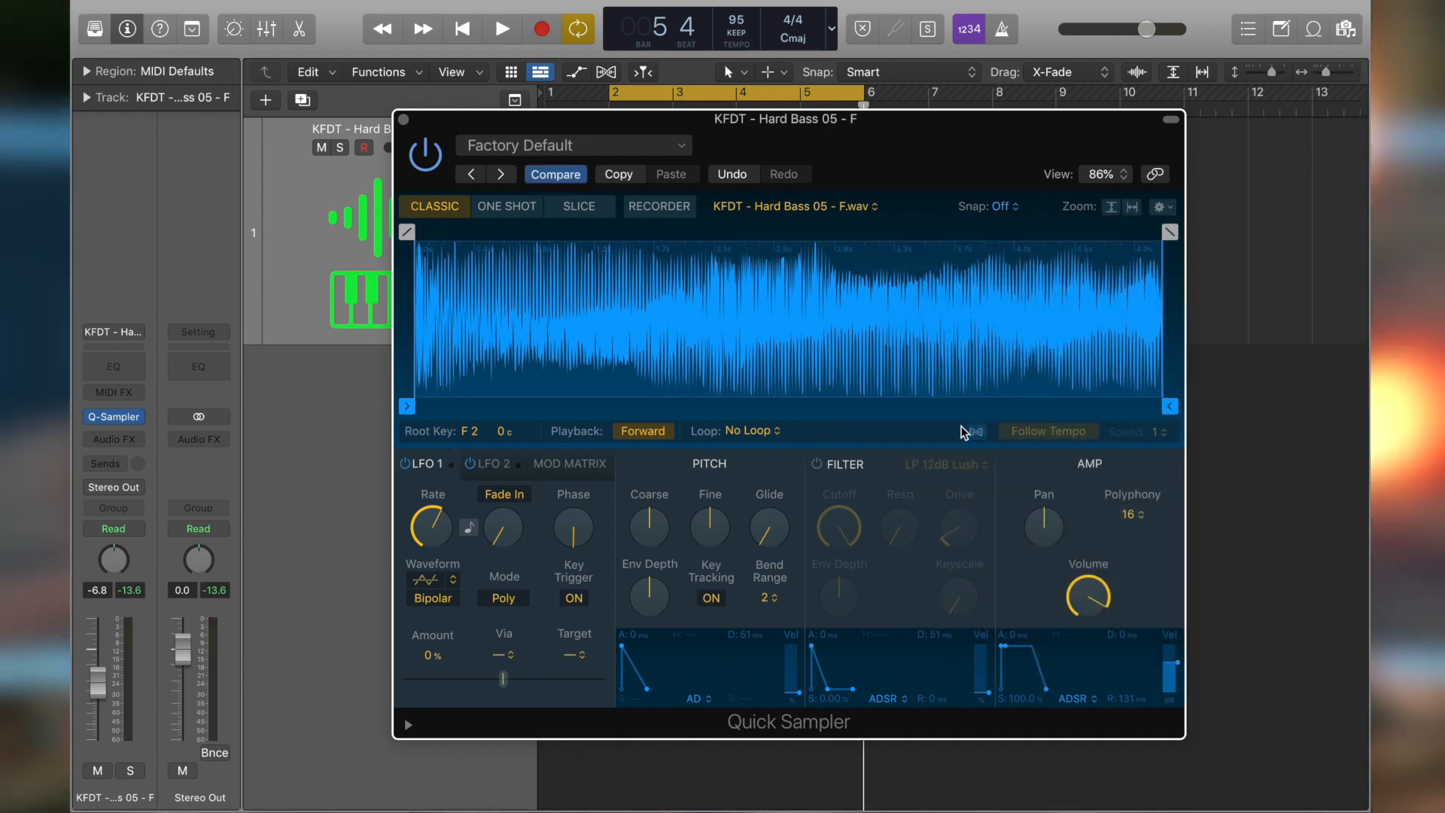
Step: Make the sample follow the tempo at speed 2 and play the loop to hear it
click(1155, 433)
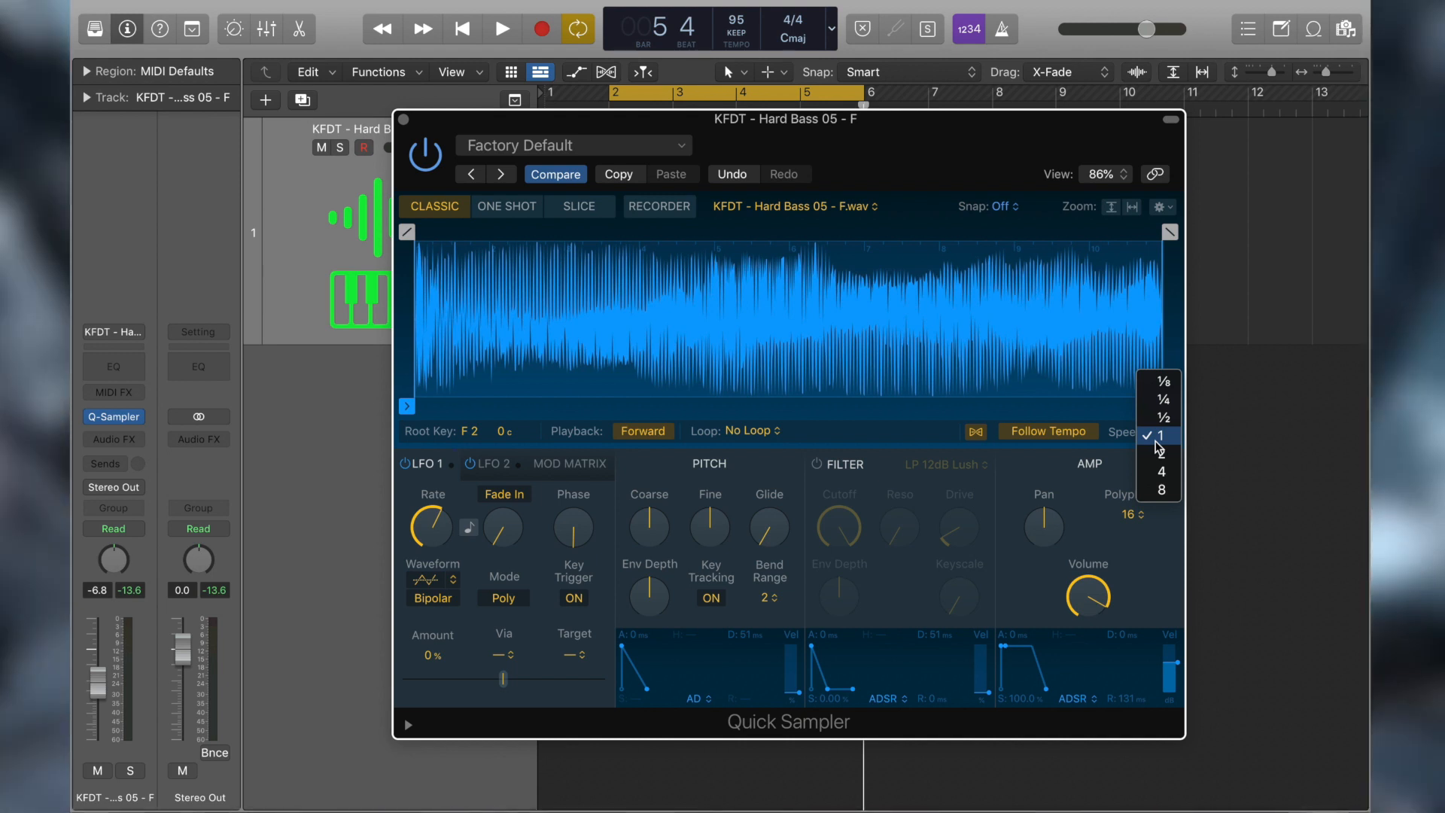
click(1161, 455)
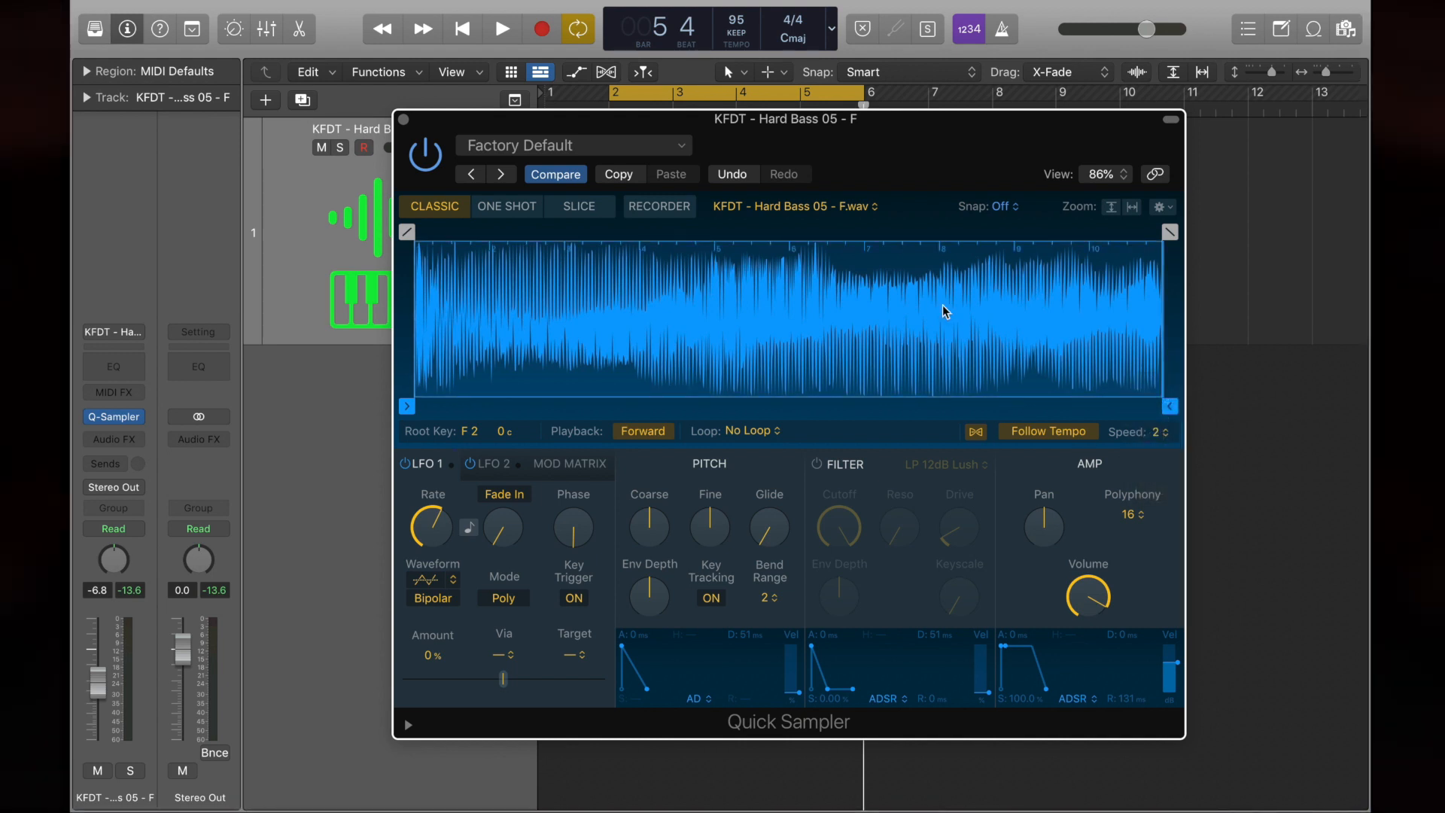
key(space)
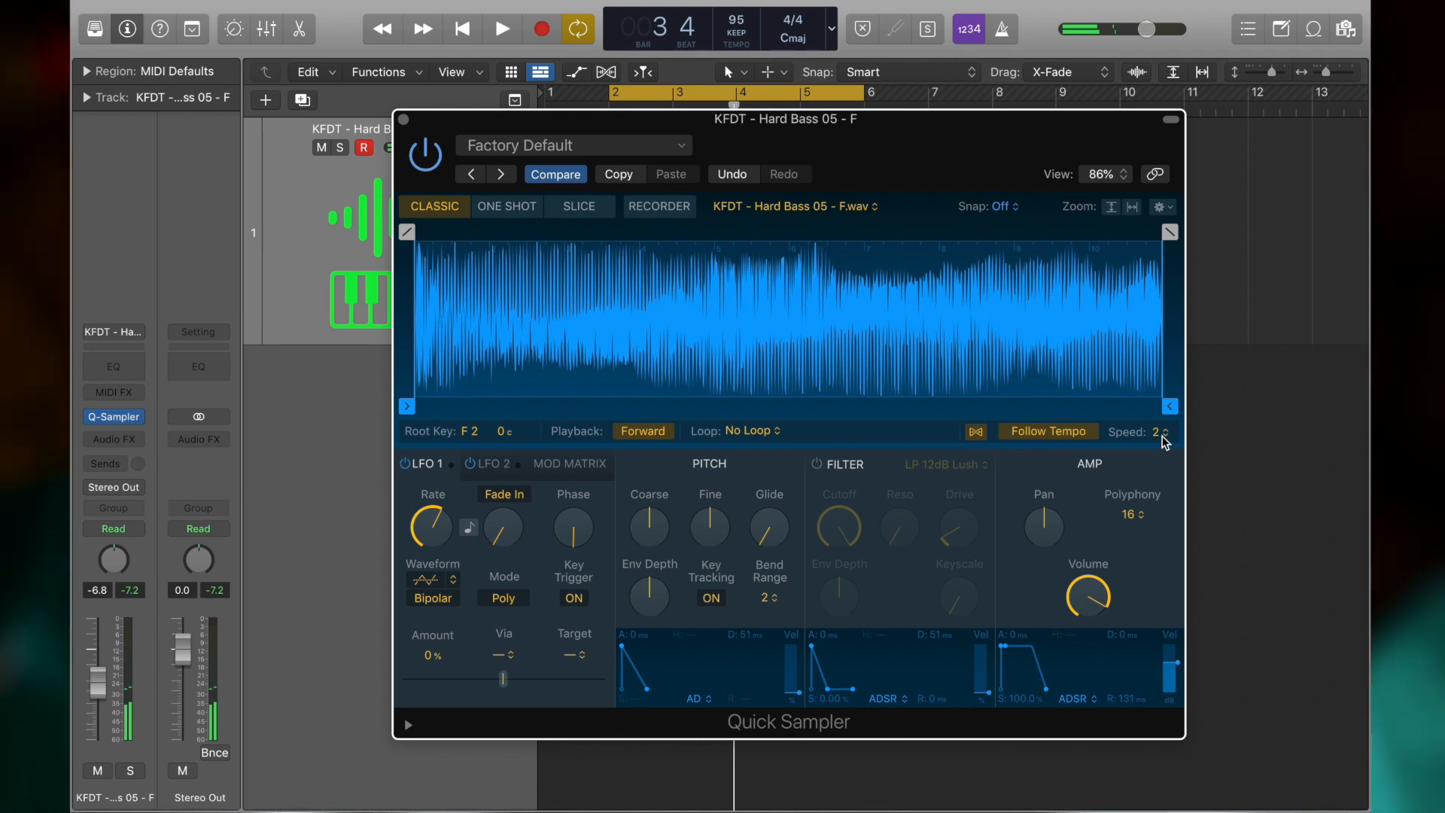
key(space)
Step: Compare sample speeds 4, 8, 1 and ½ during playback, ending back at speed 2
click(1163, 432)
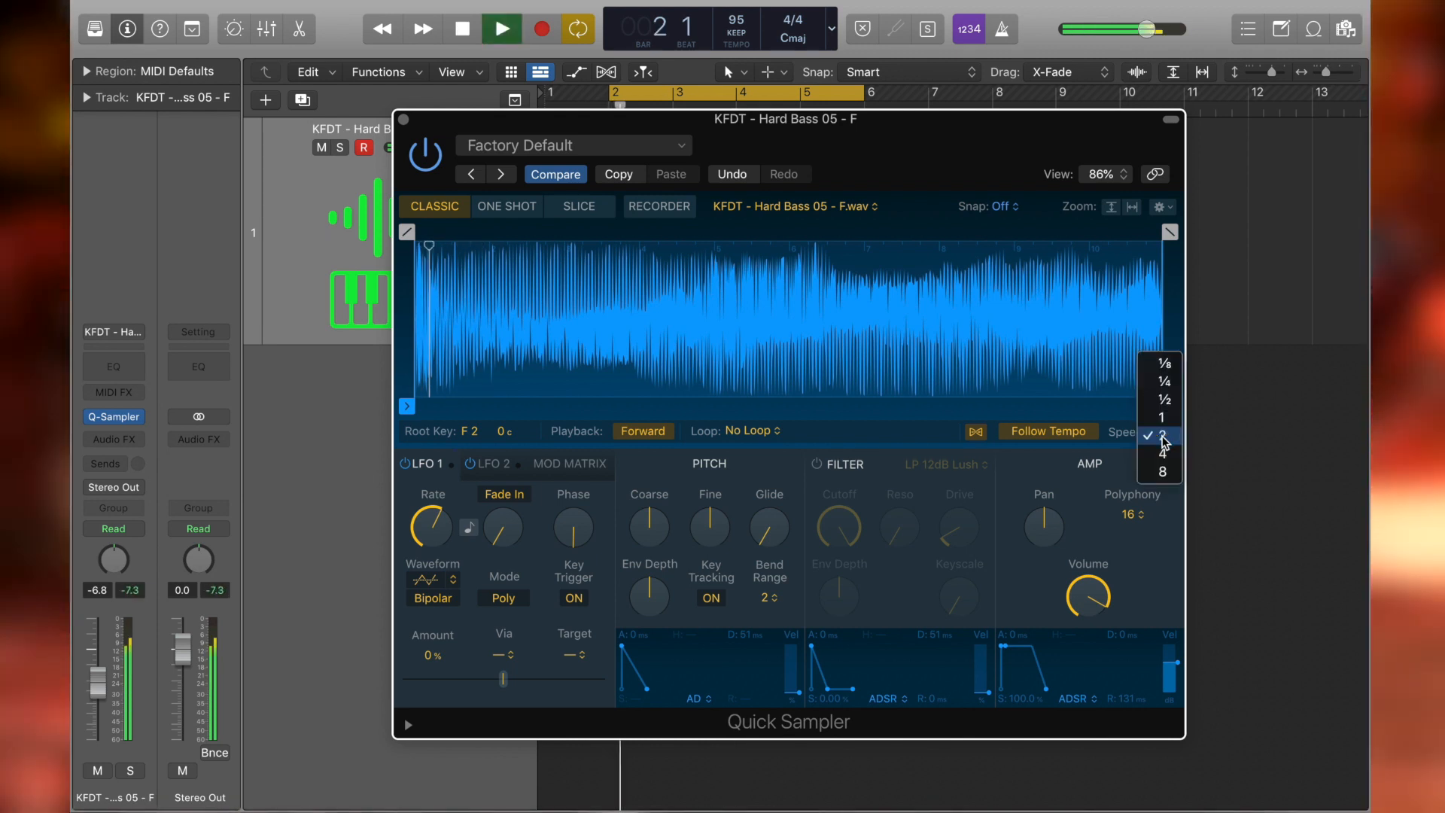
click(1163, 449)
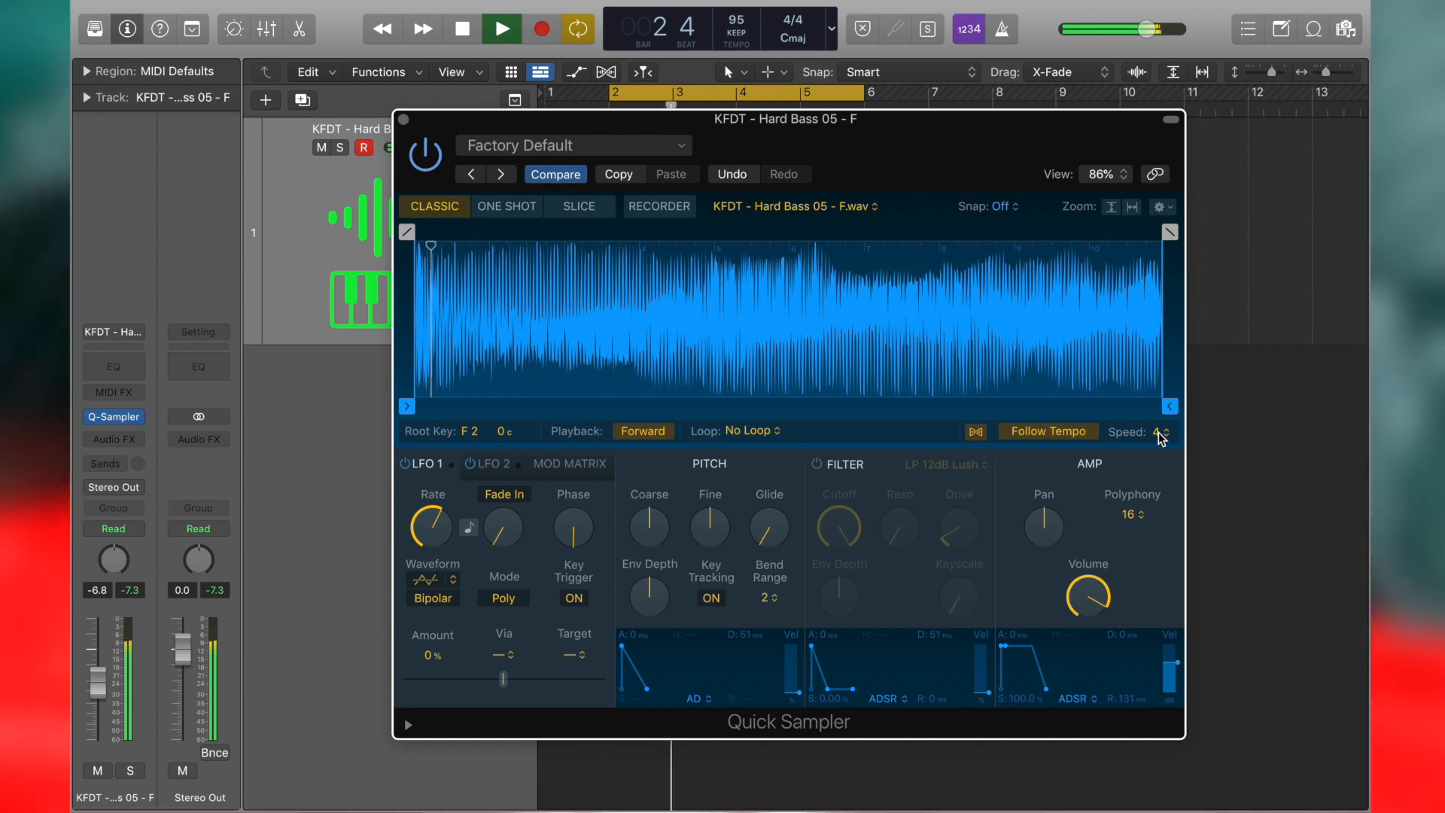
click(1162, 435)
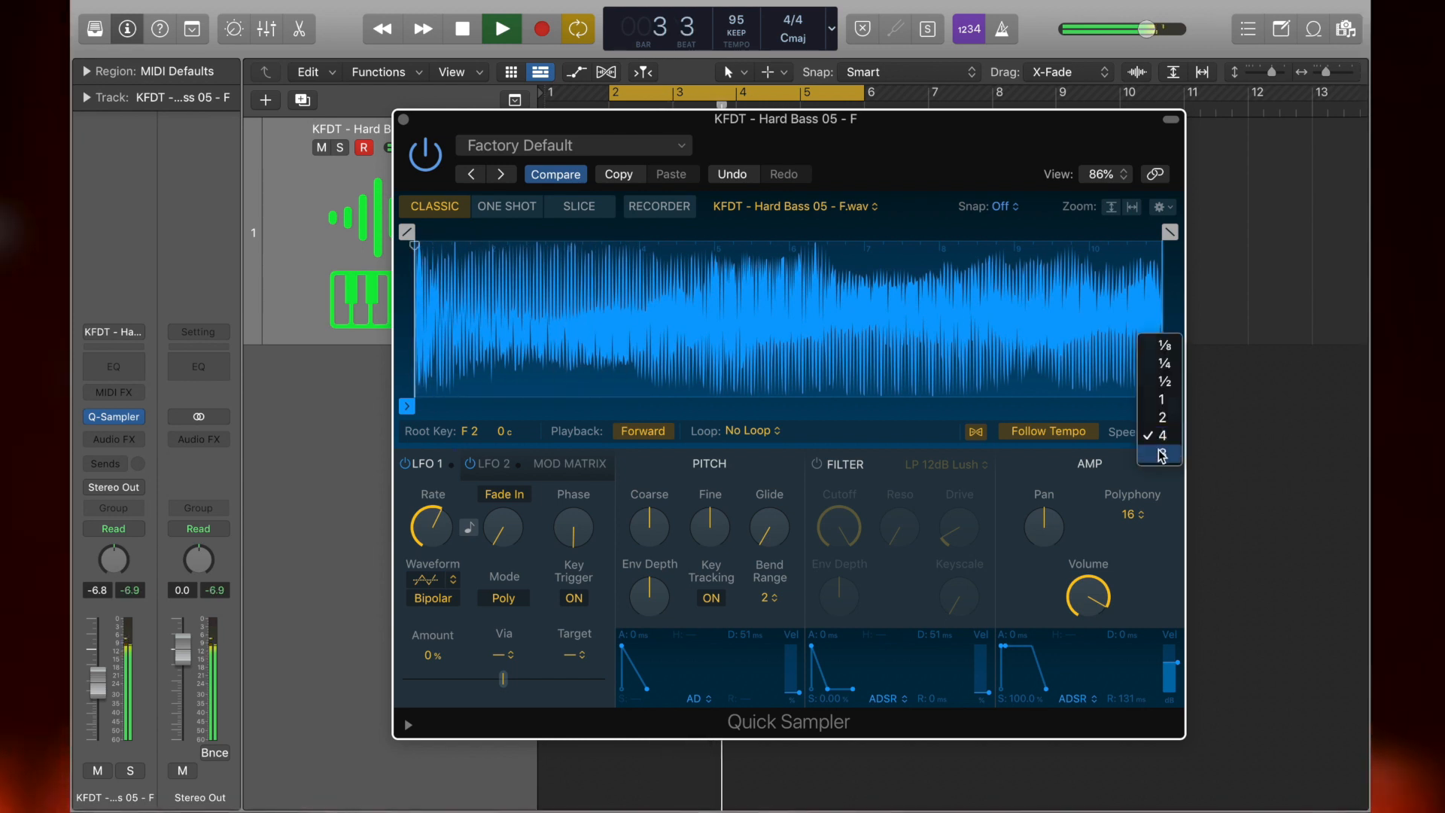
click(1162, 455)
click(1162, 435)
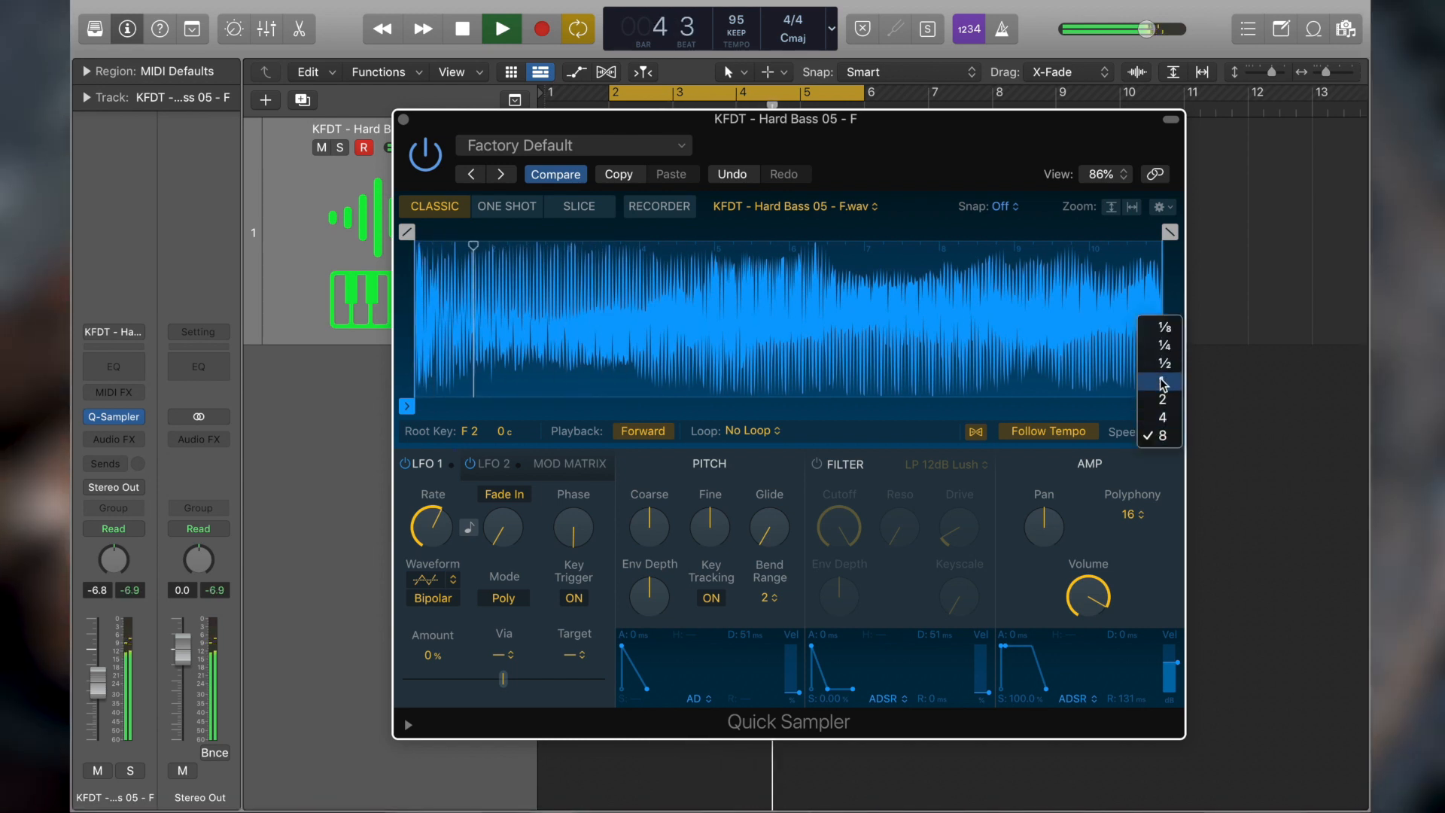
click(1162, 382)
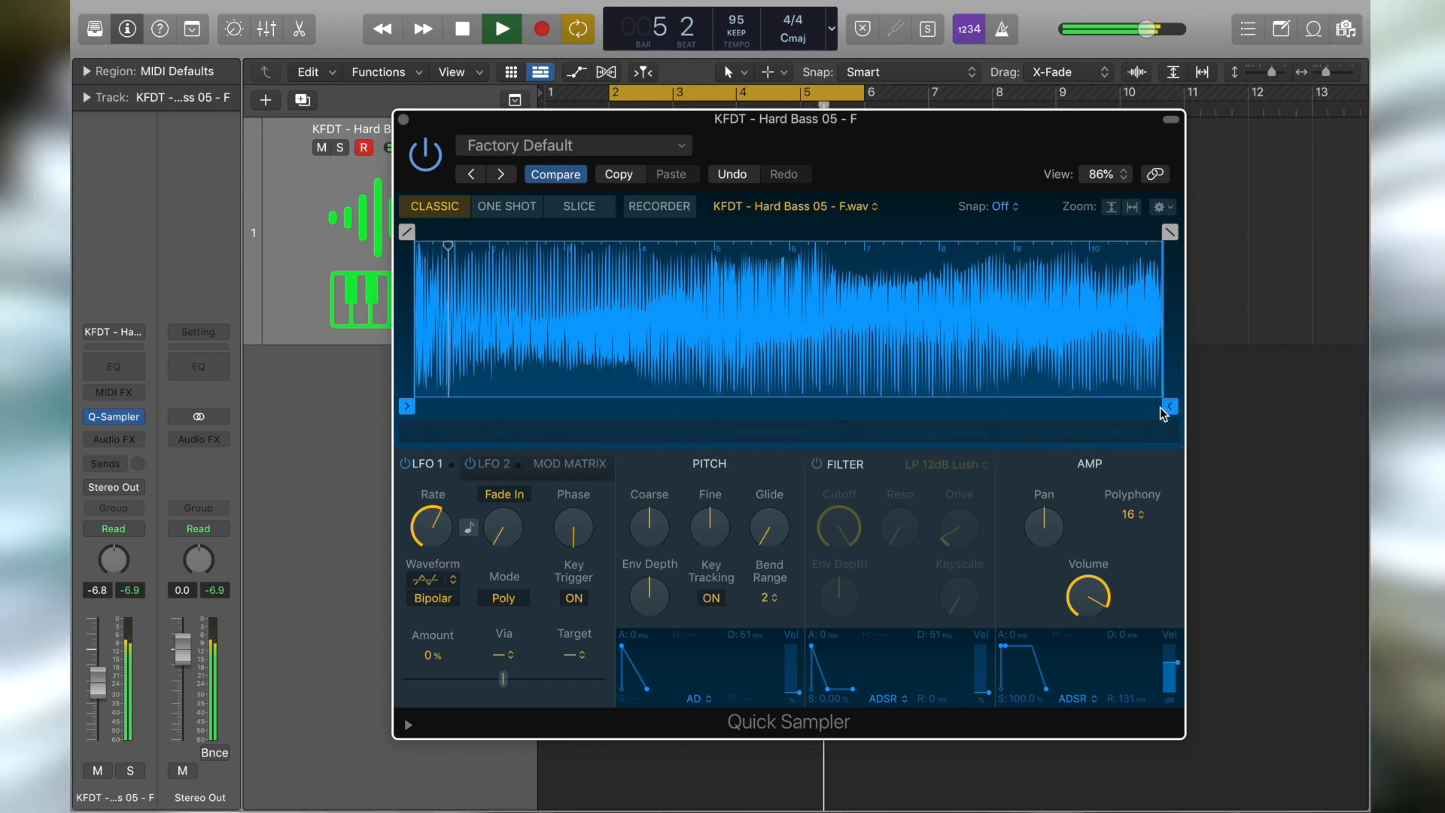
click(1159, 432)
click(1162, 418)
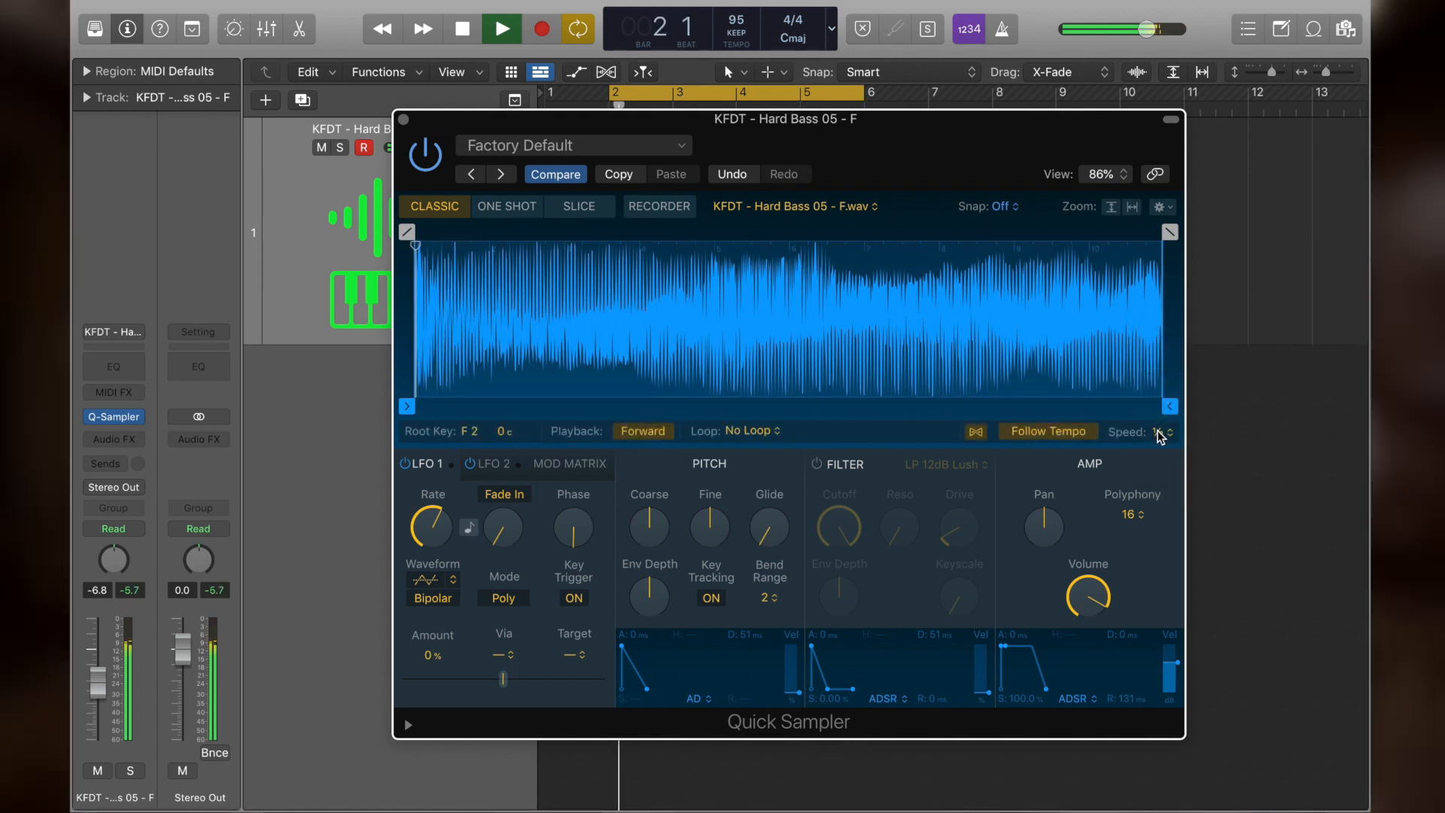
click(1159, 434)
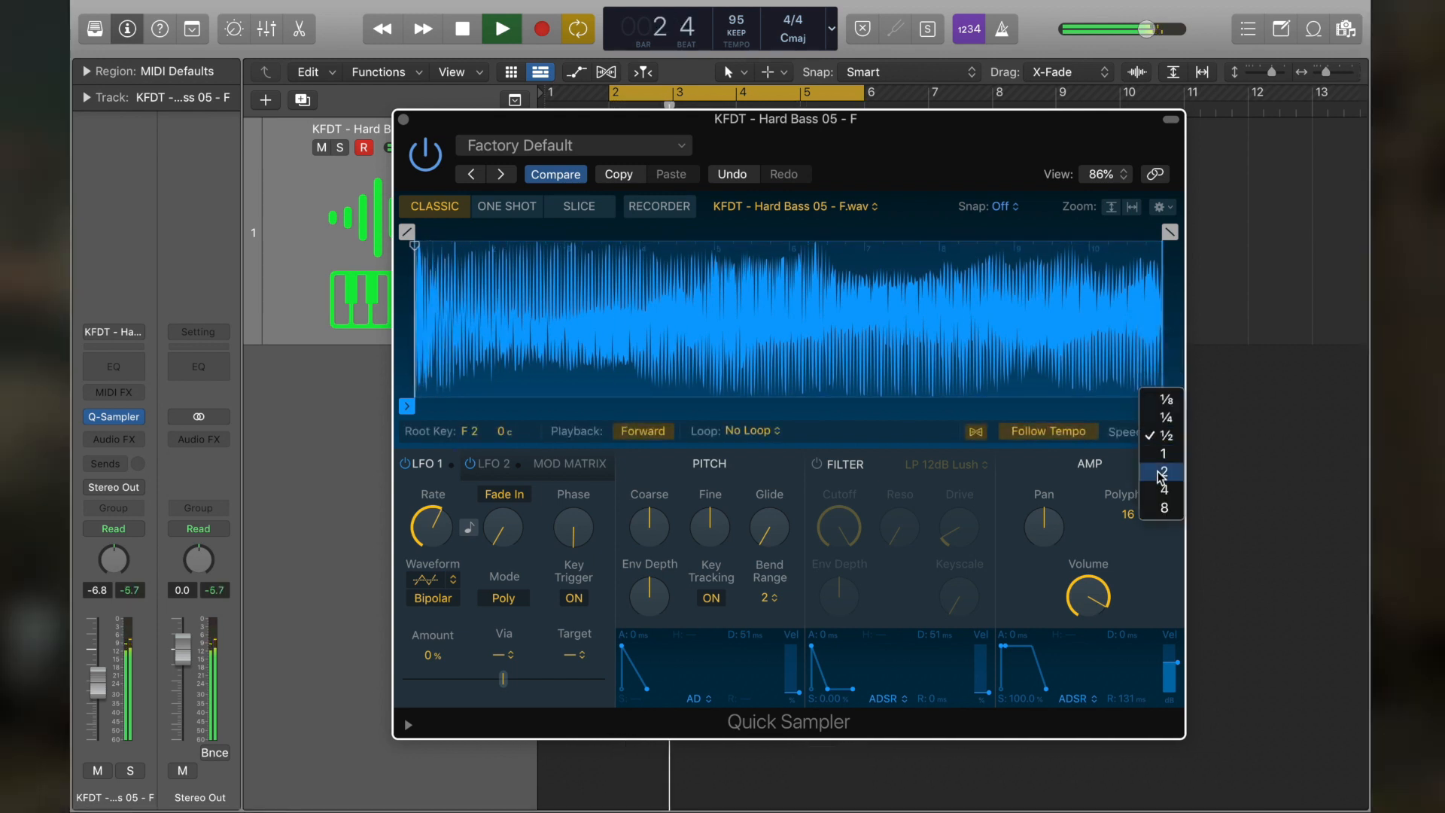
click(1161, 474)
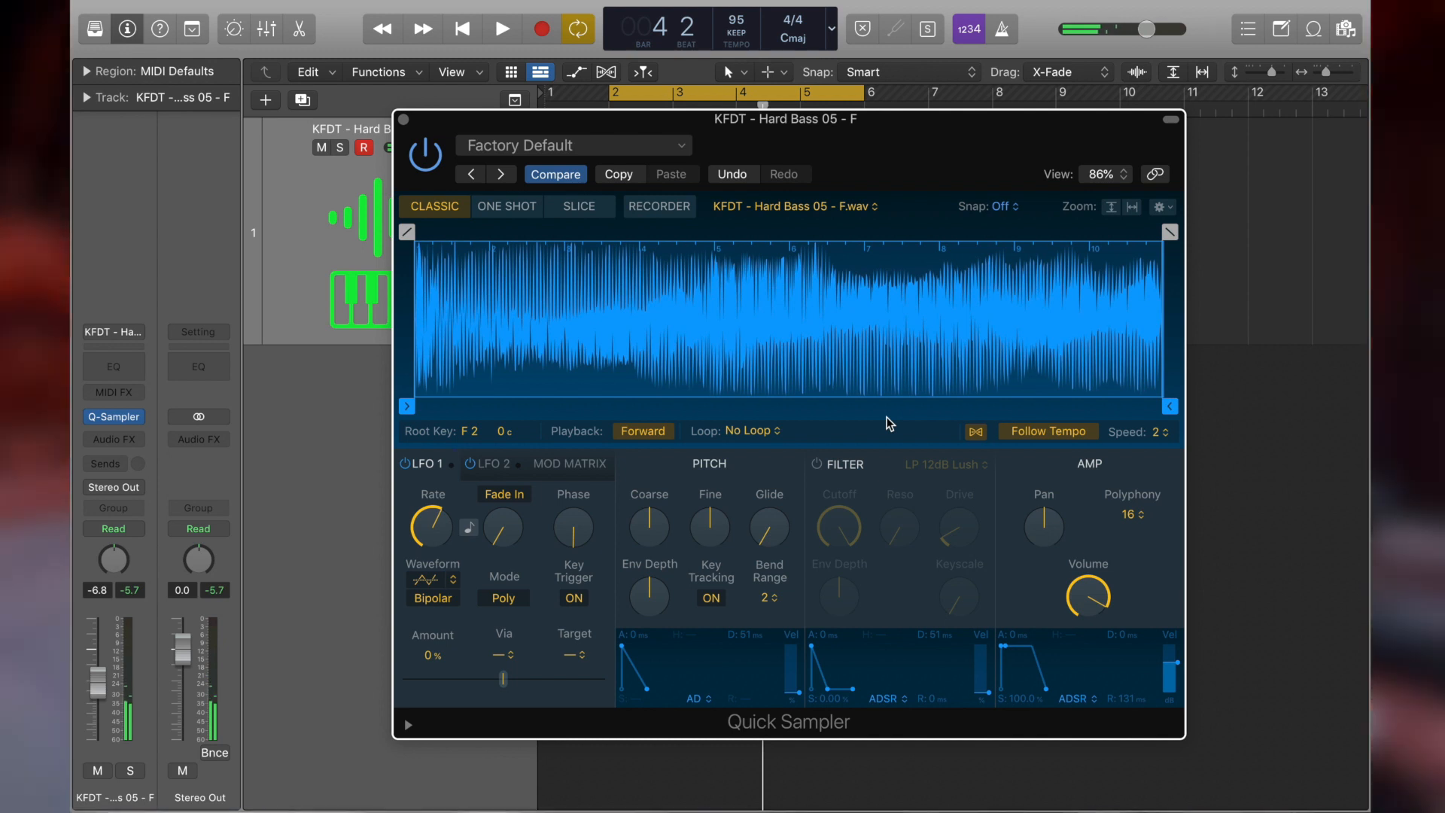
Step: Move the sample start past the initial transient to 1 1 21 while the loop plays, and close Quick Sampler
scroll(474, 361, up, 5)
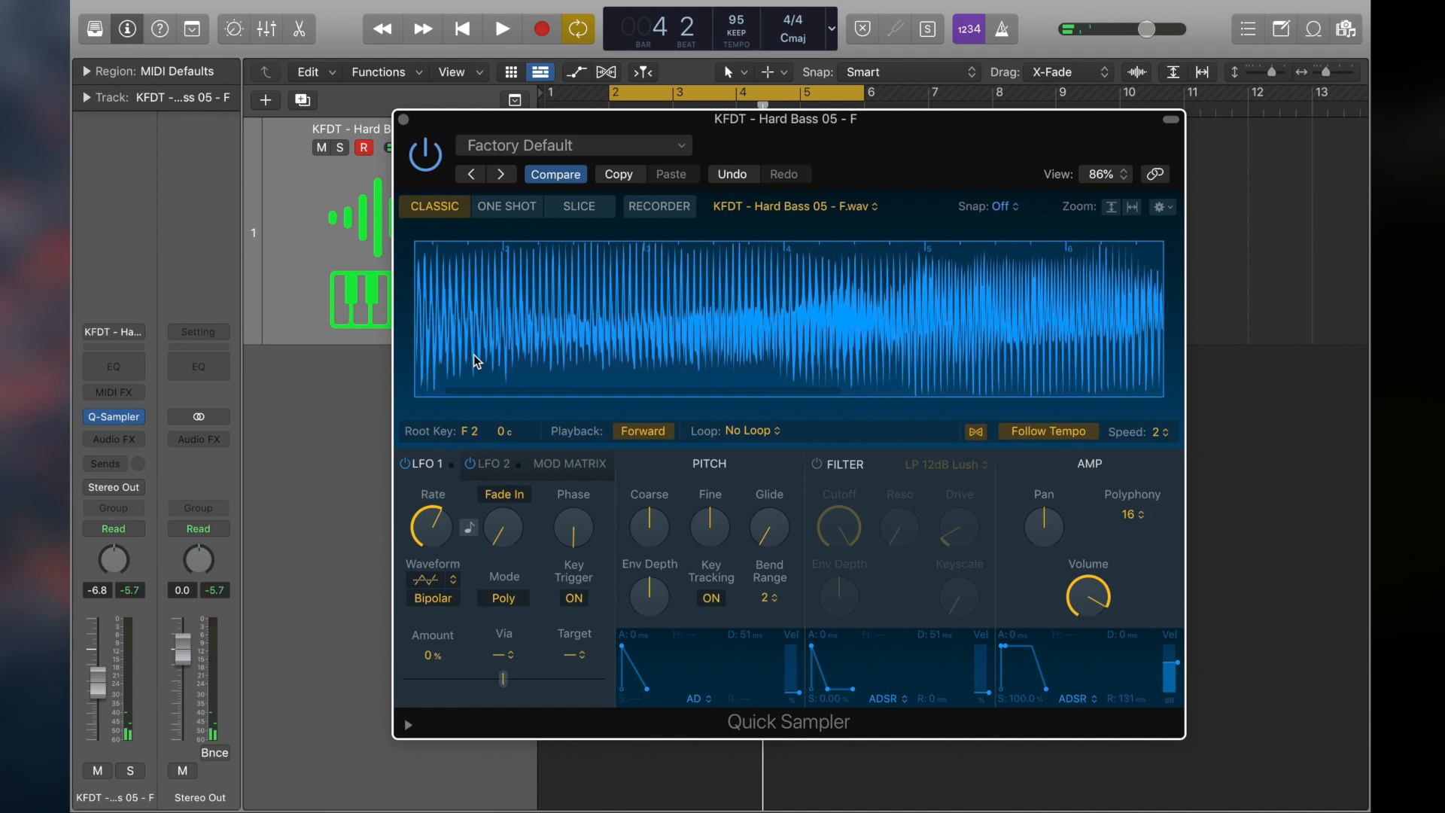
scroll(478, 361, up, 10)
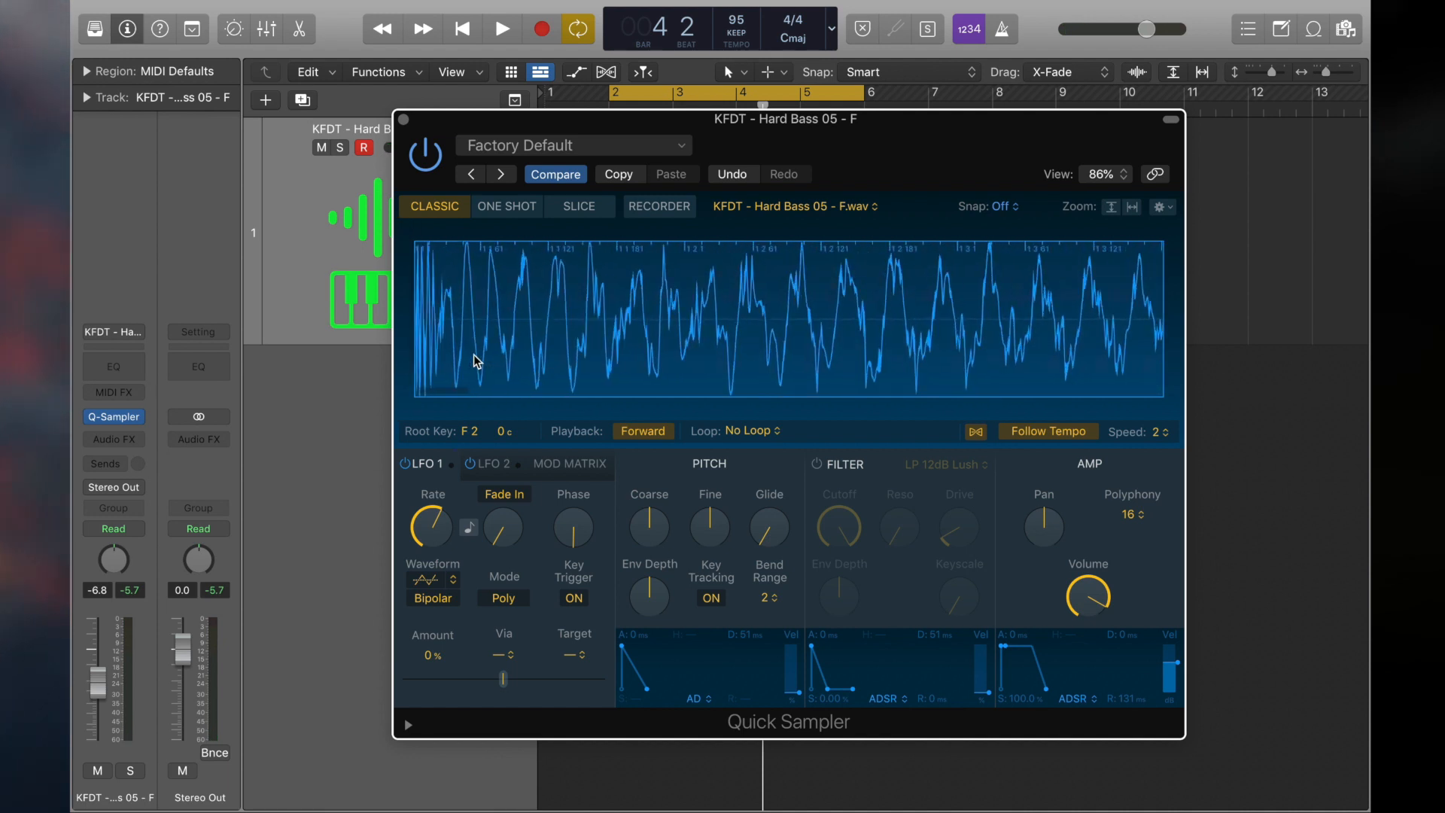
scroll(477, 361, up, 10)
key(space)
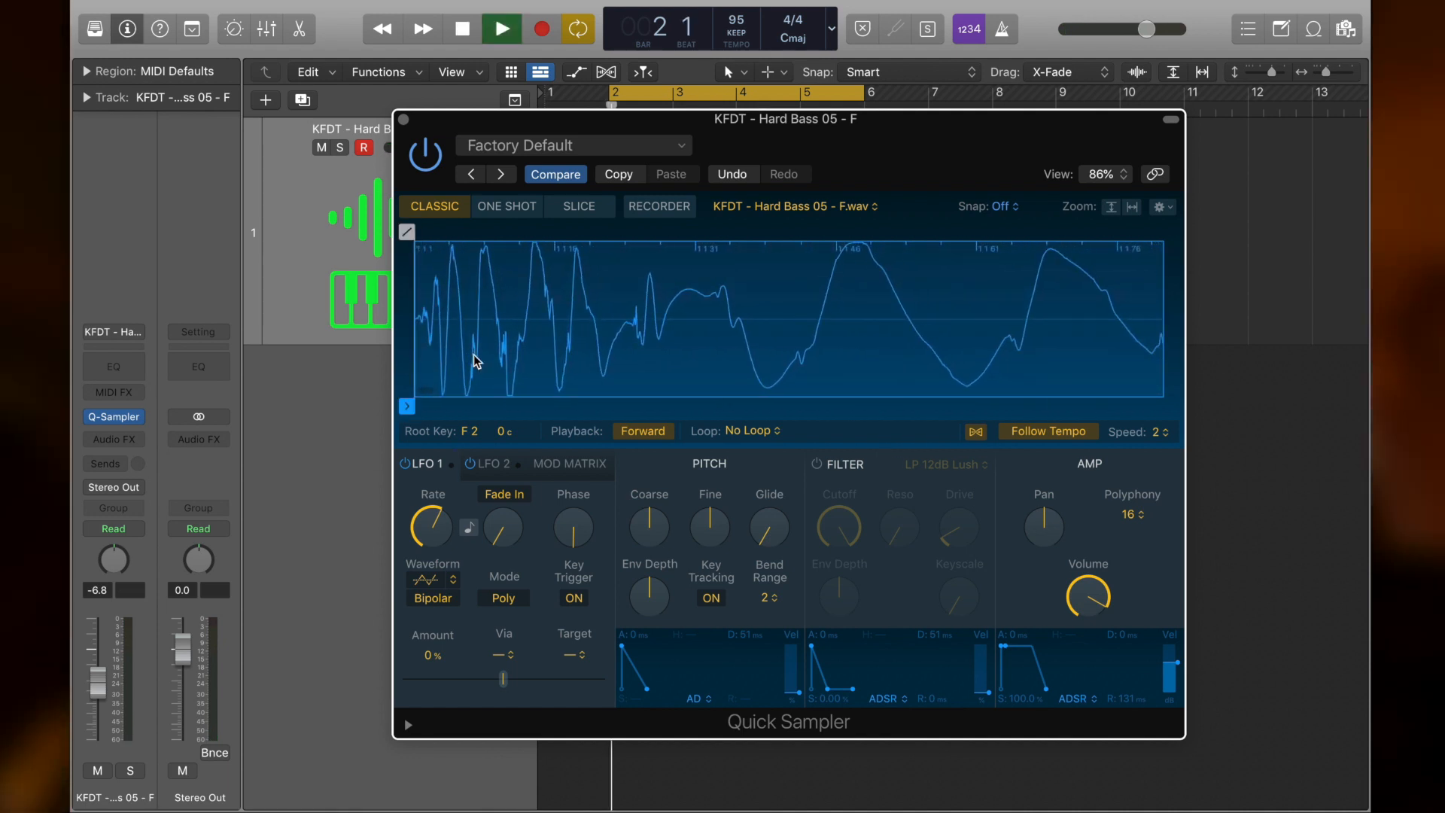
mouse_move(406, 410)
mouse_down()
mouse_move(604, 424)
mouse_move(594, 412)
mouse_up()
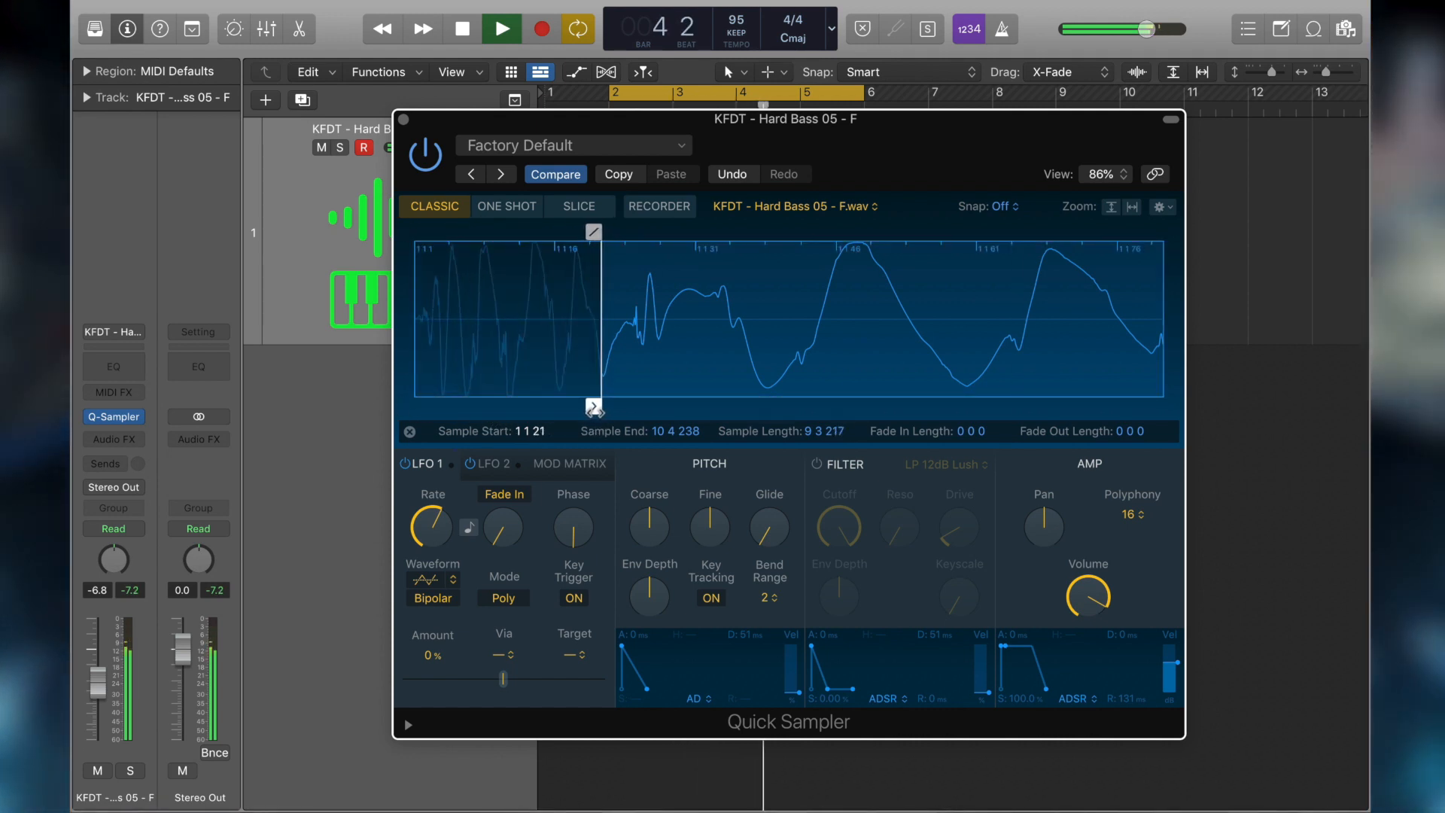
mouse_move(595, 409)
mouse_down()
mouse_move(762, 409)
mouse_move(592, 409)
mouse_up()
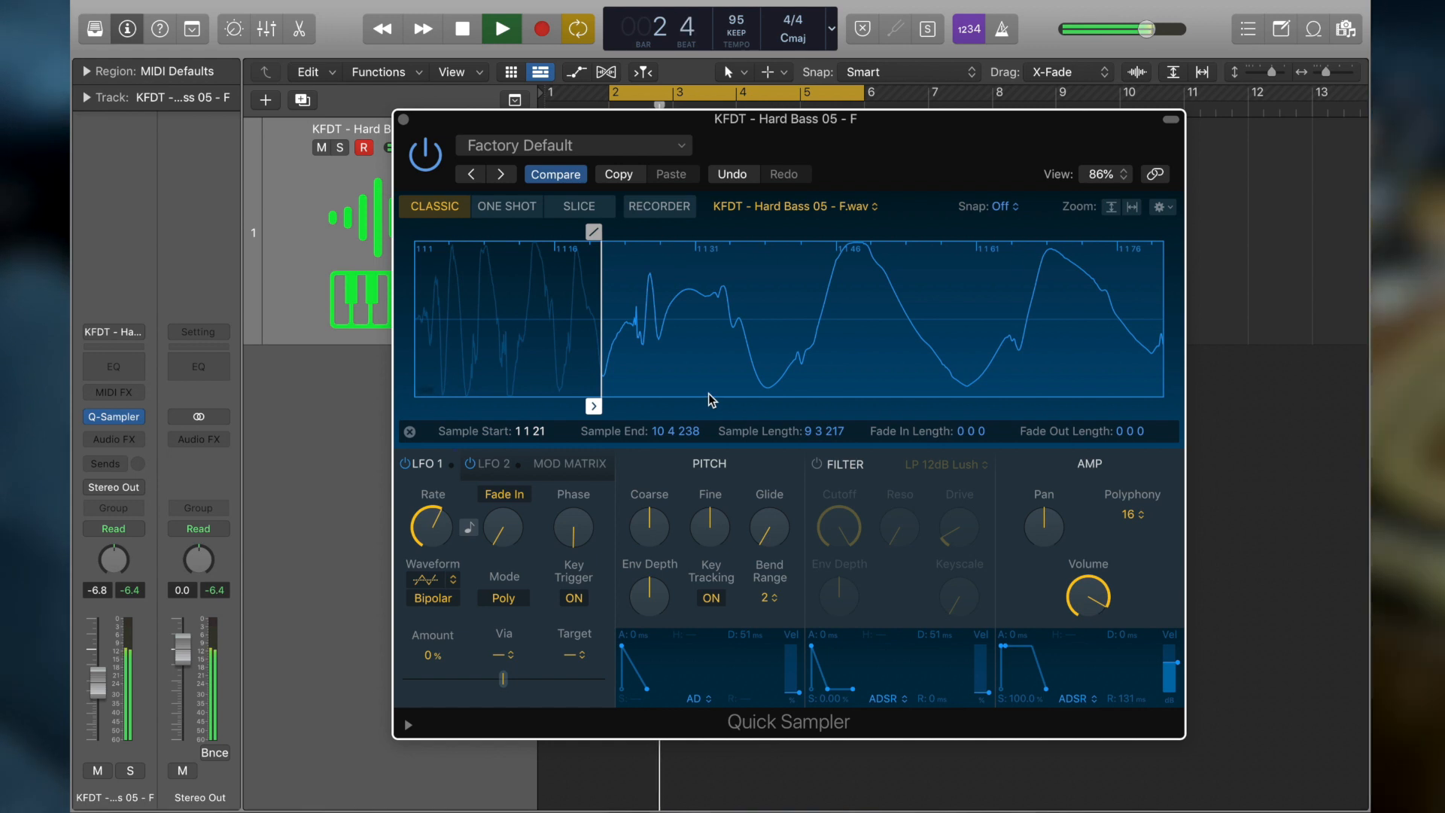
key(space)
scroll(708, 395, down, 5)
scroll(710, 397, down, 10)
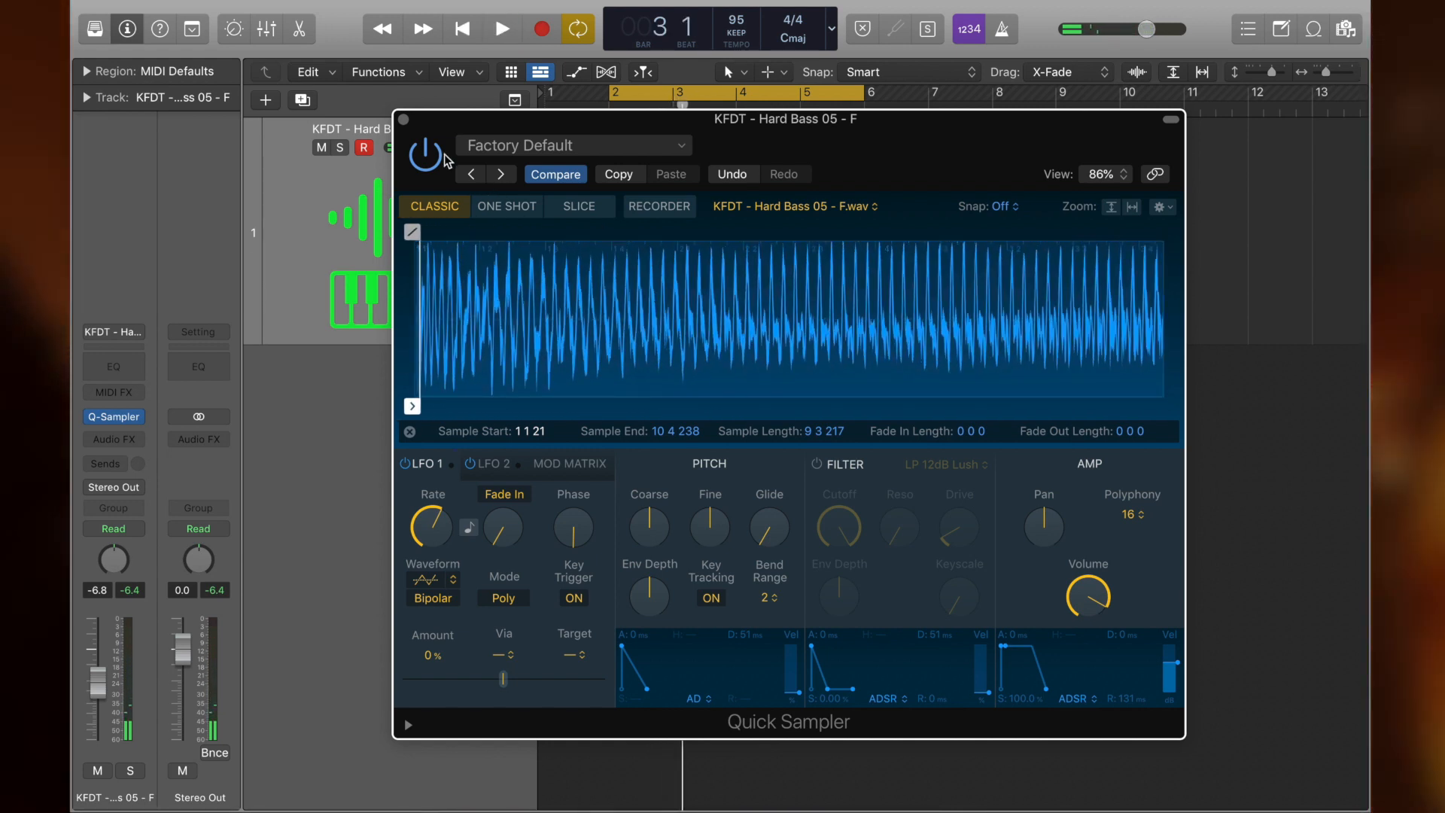
click(404, 120)
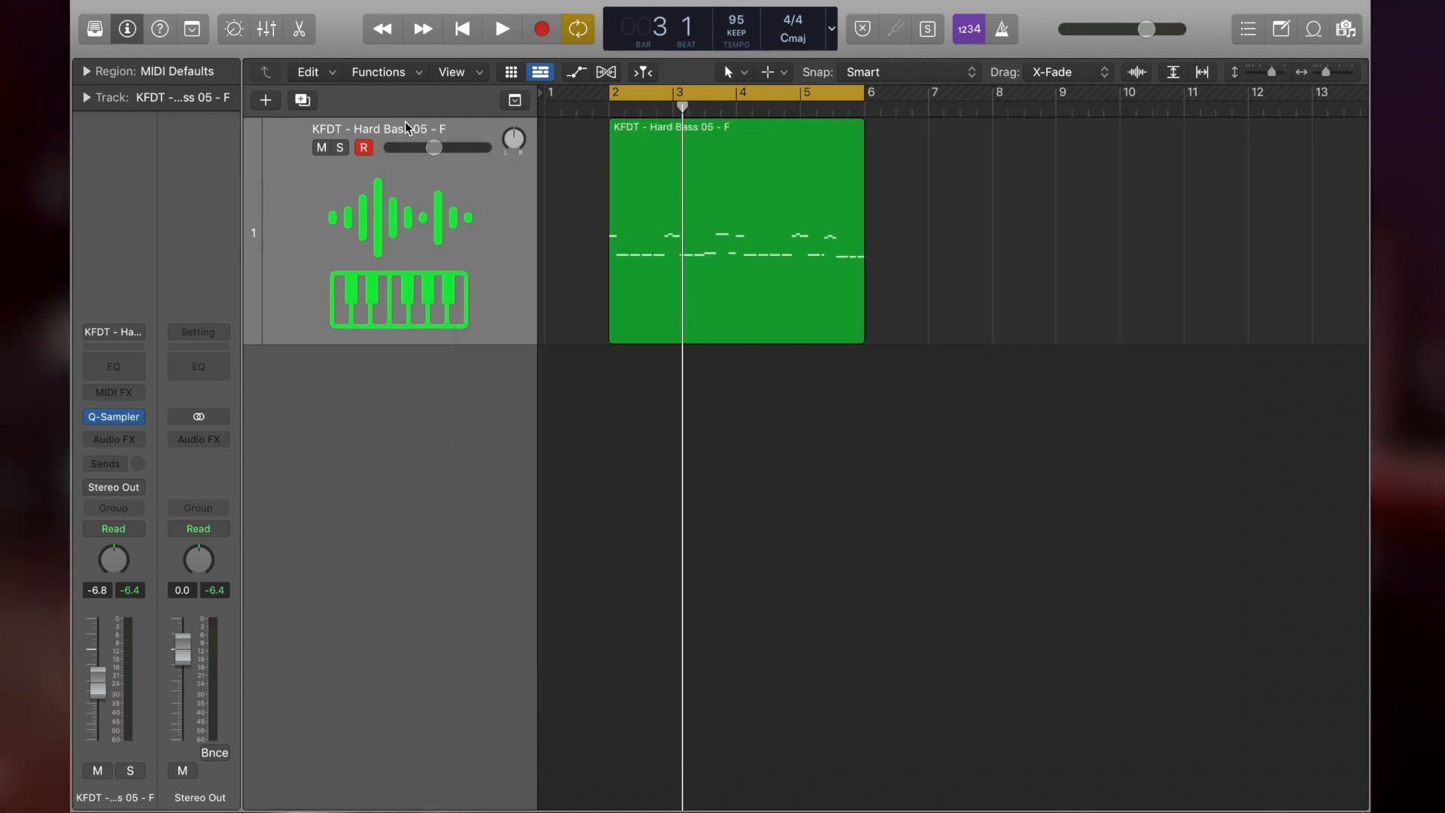
Step: Insert a stereo Bitcrusher on the Hard Bass track and move its window below the region
click(110, 439)
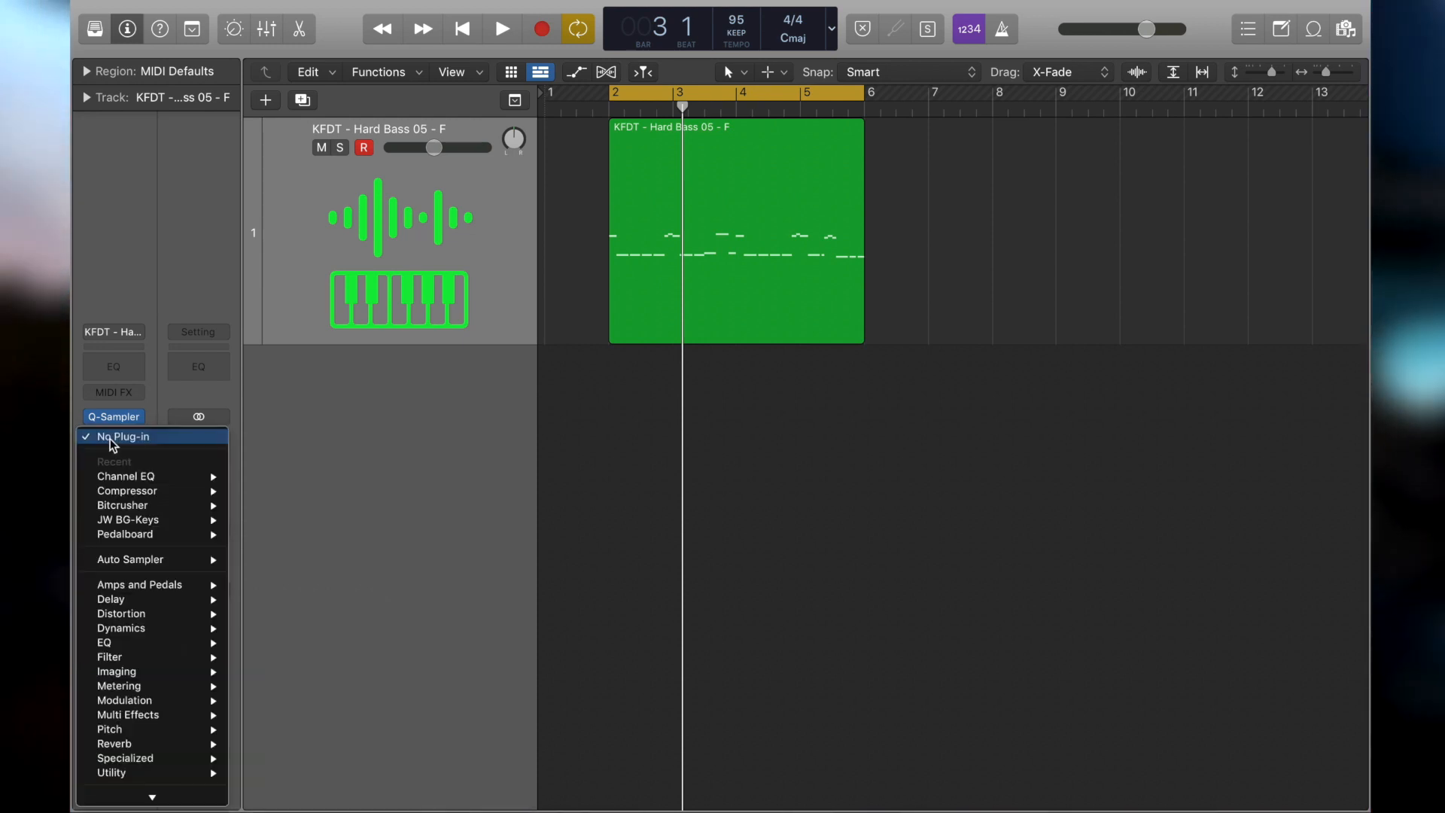
mouse_move(173, 620)
mouse_move(353, 614)
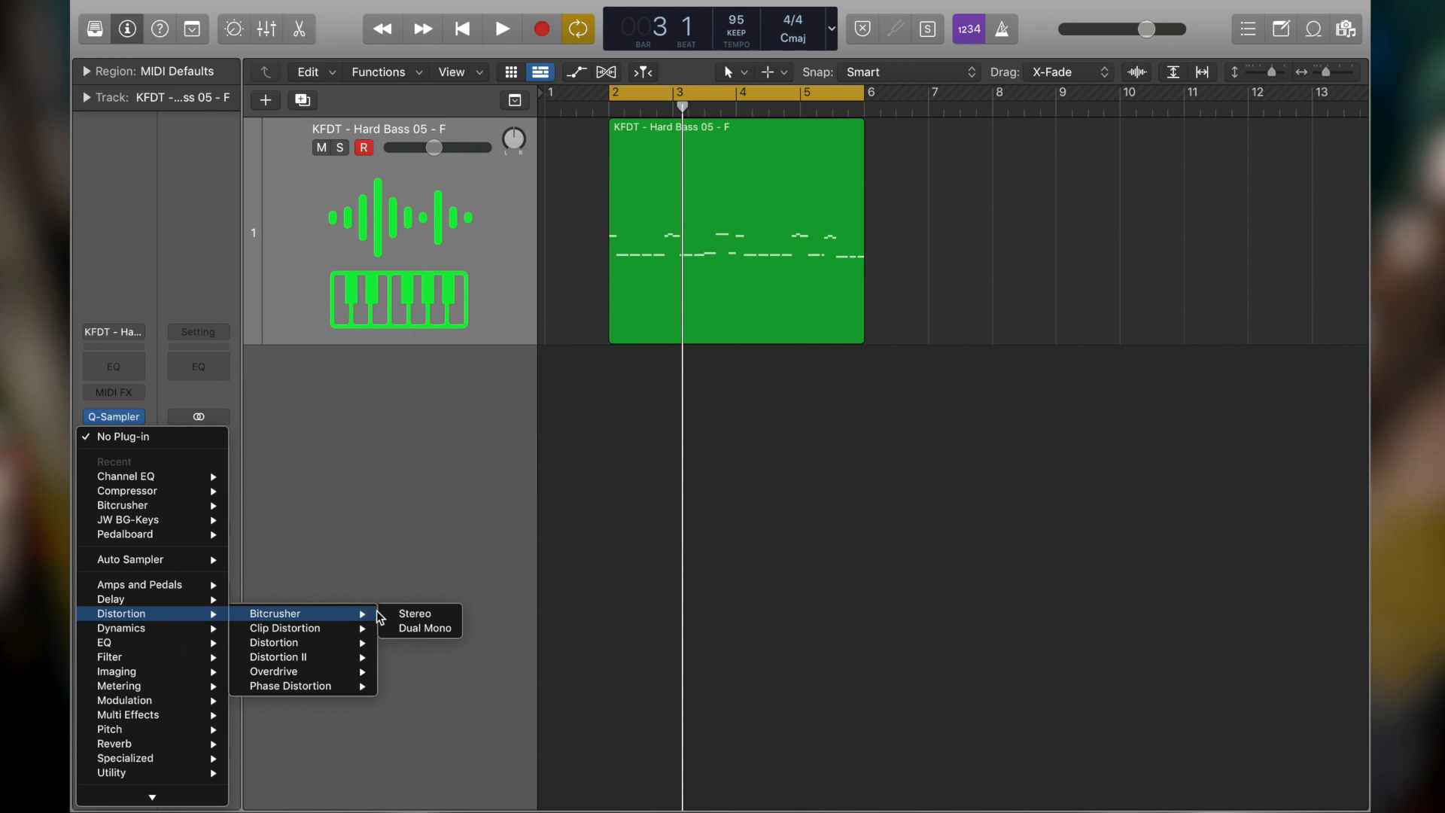
click(413, 615)
drag(847, 237, 829, 358)
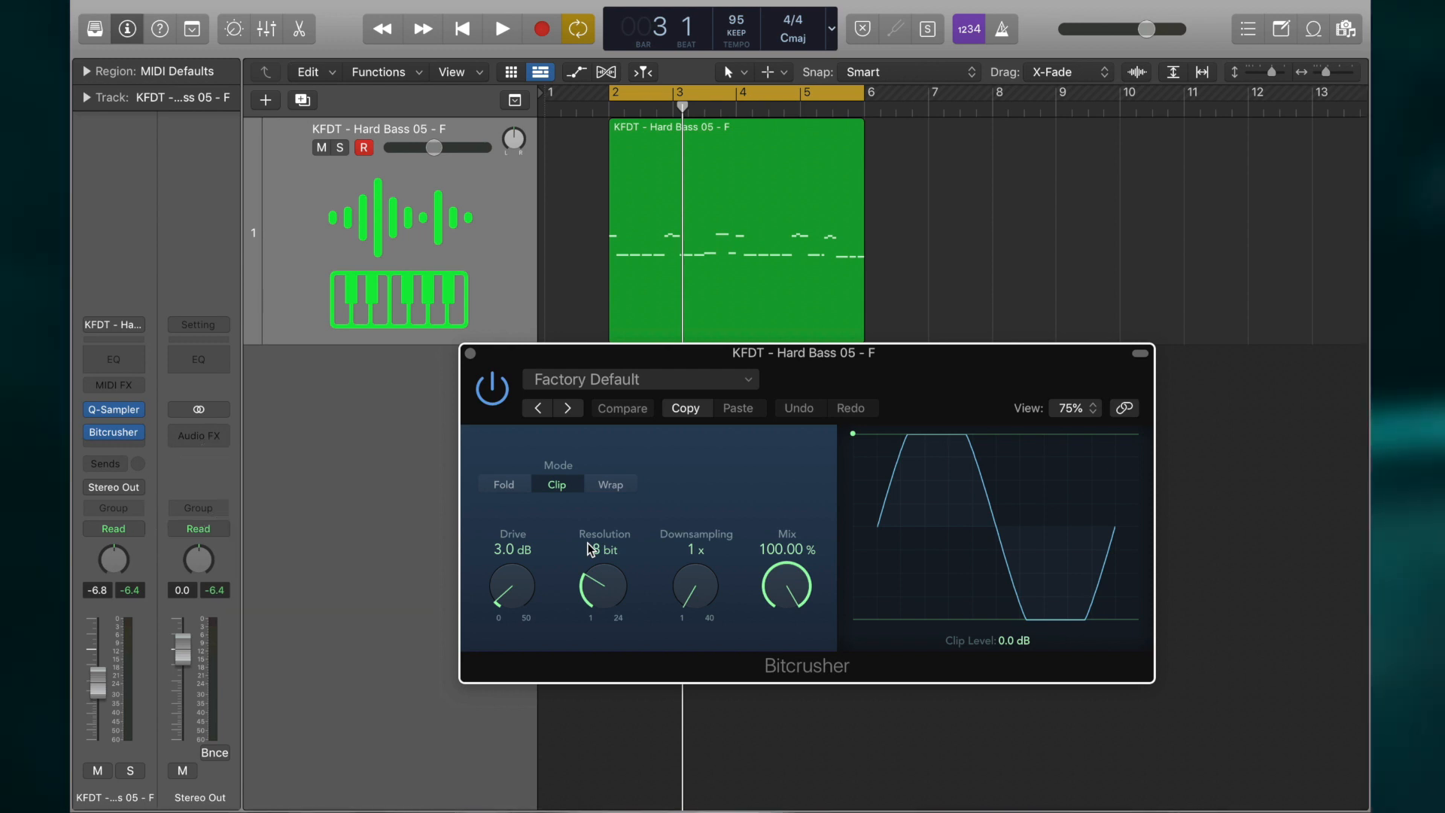
Step: Play the loop and lower Bitcrusher's Resolution, trying 1 bit before settling on 3 bit
key(space)
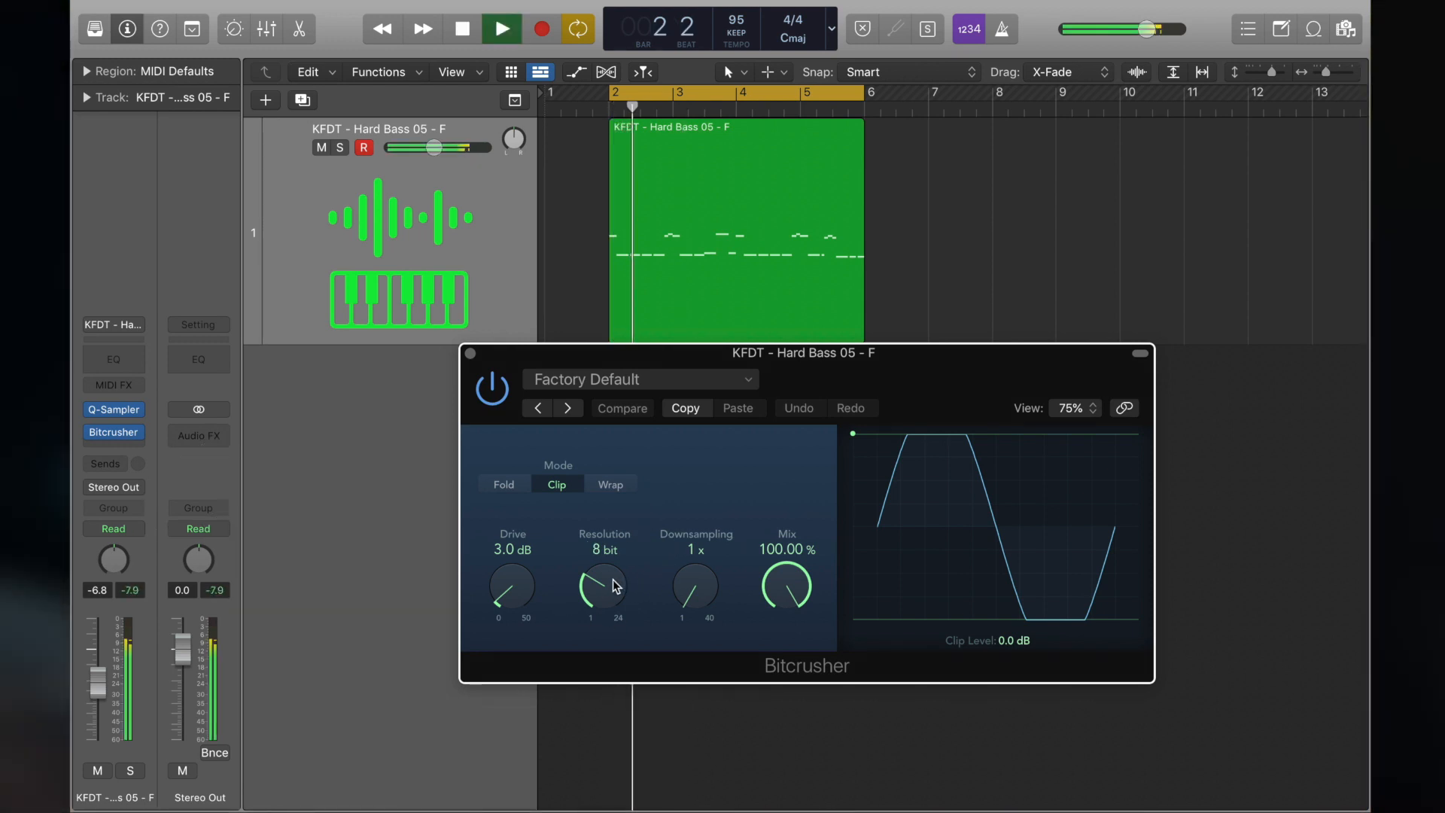
drag(606, 611, 603, 628)
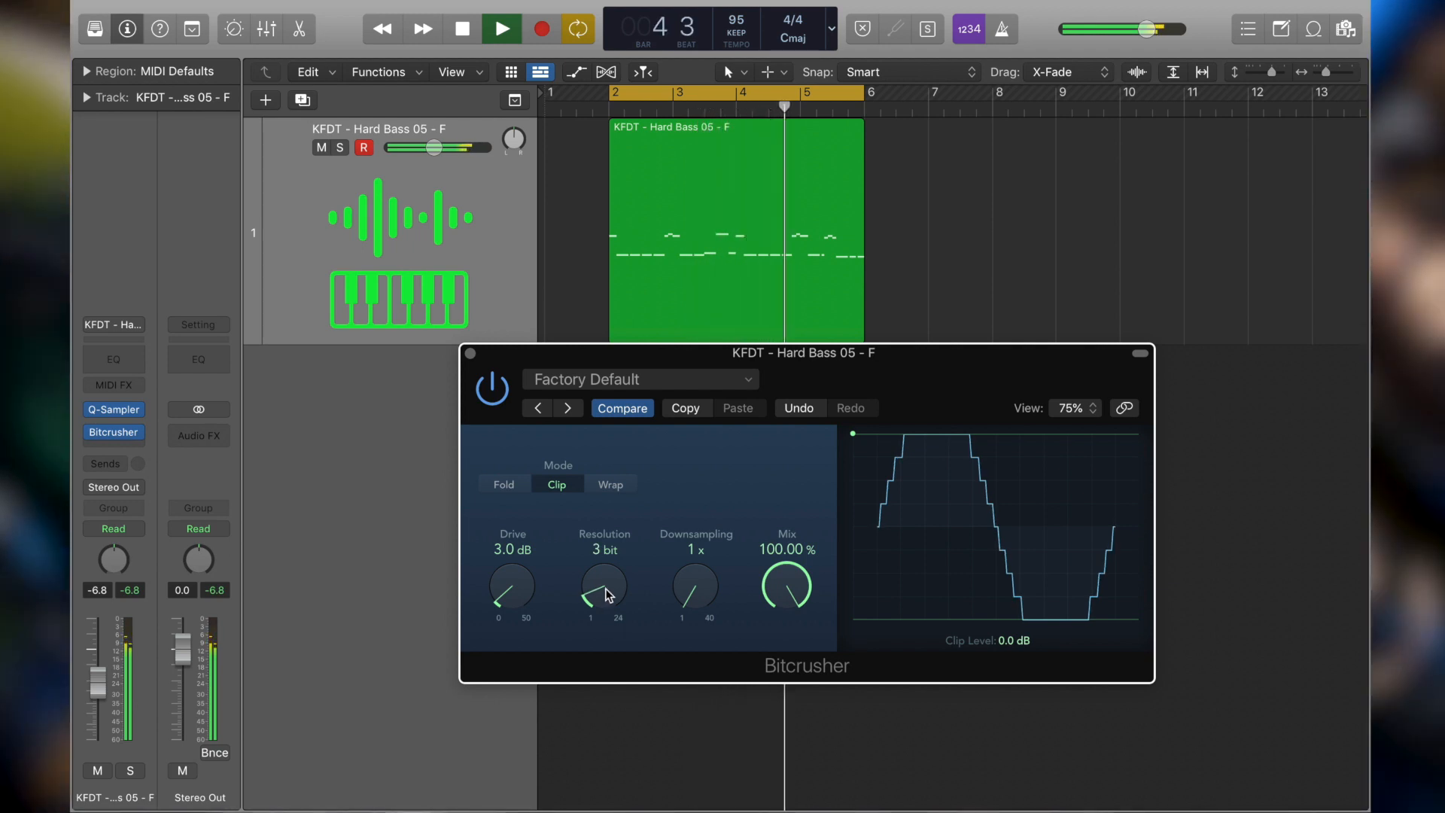
drag(604, 595, 604, 600)
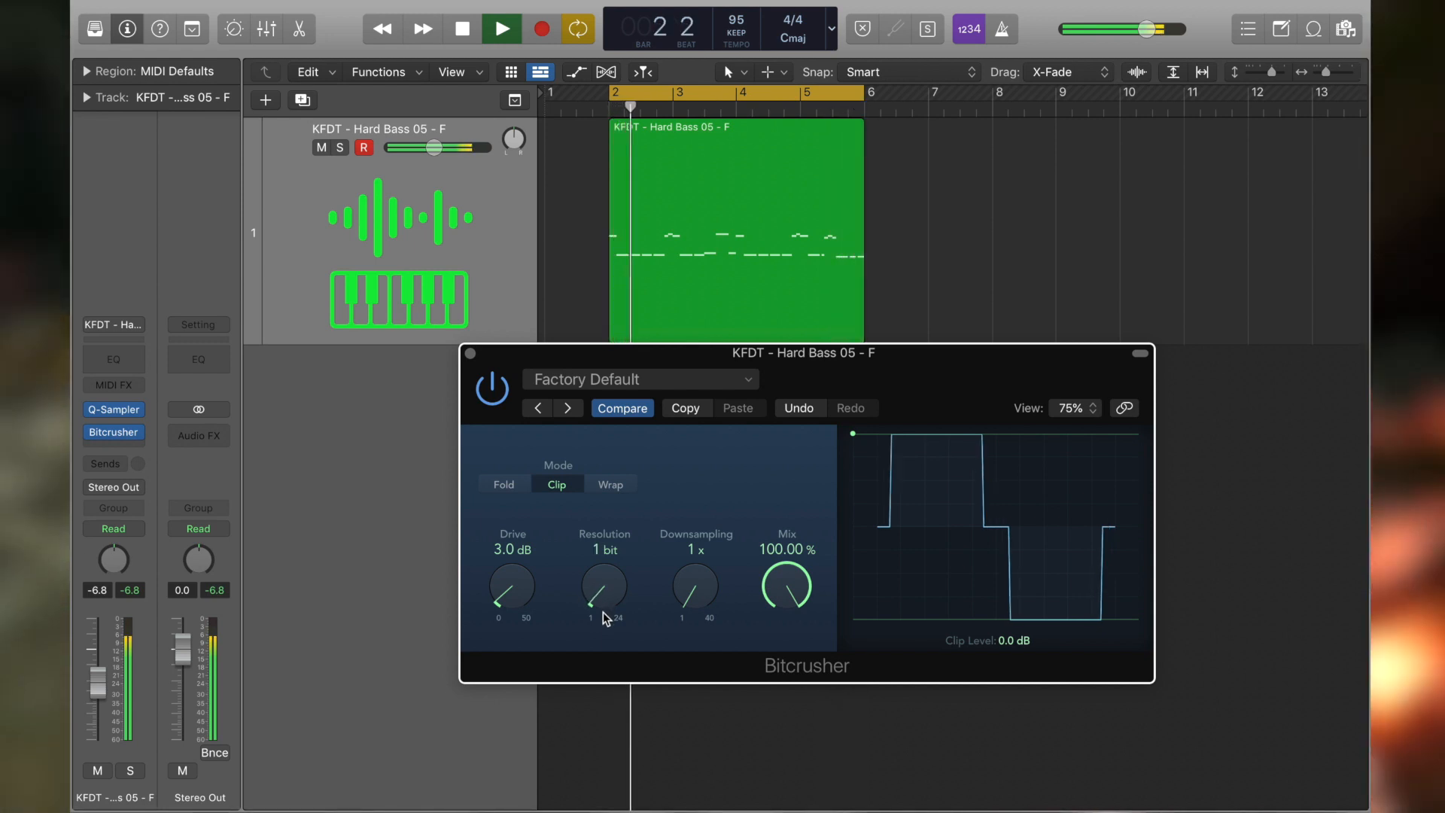
drag(600, 605, 608, 569)
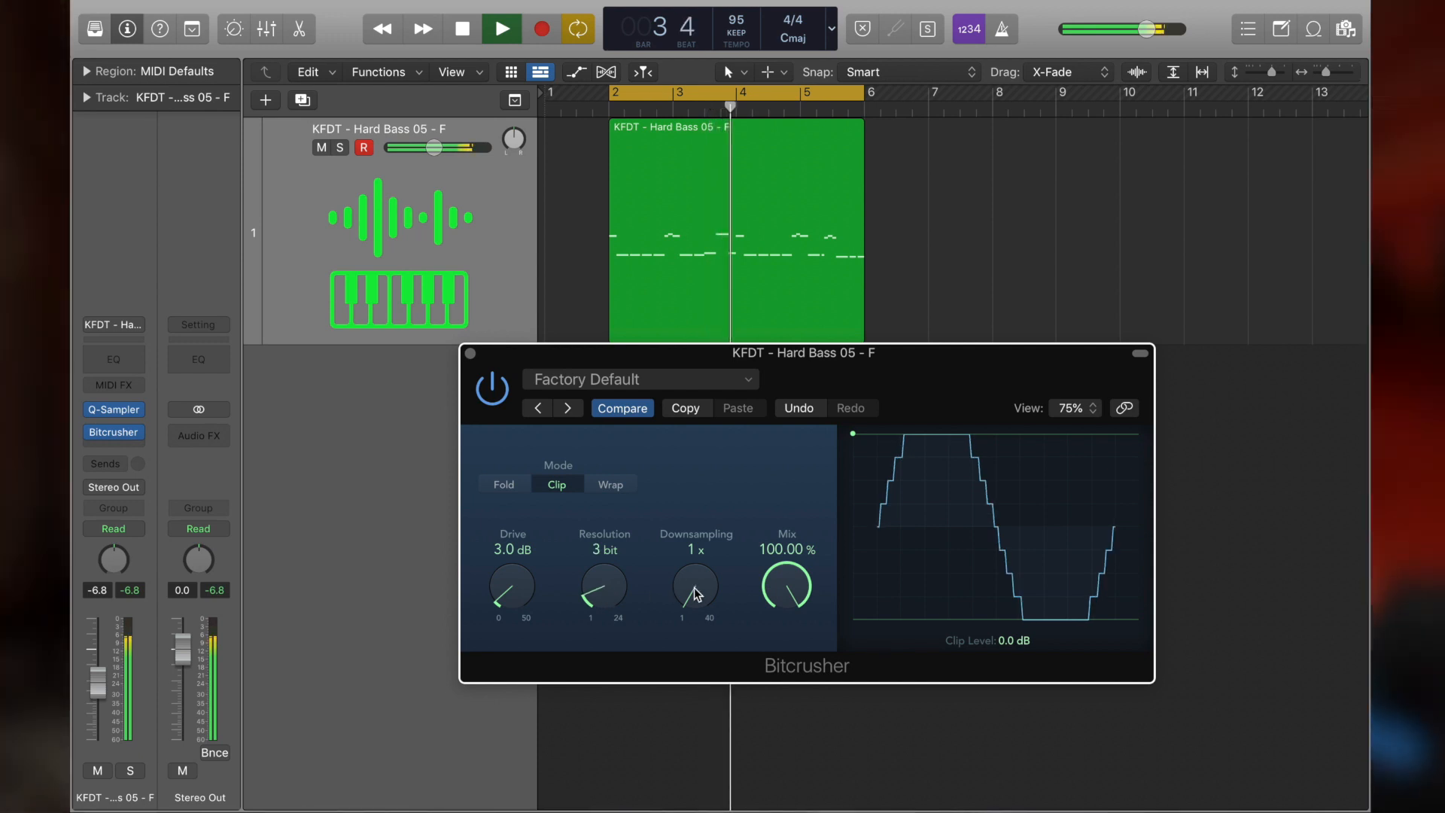
Step: Audition higher Downsampling and return it to 1 x, stopping playback and closing Bitcrusher
drag(701, 576, 684, 430)
drag(699, 305, 653, 590)
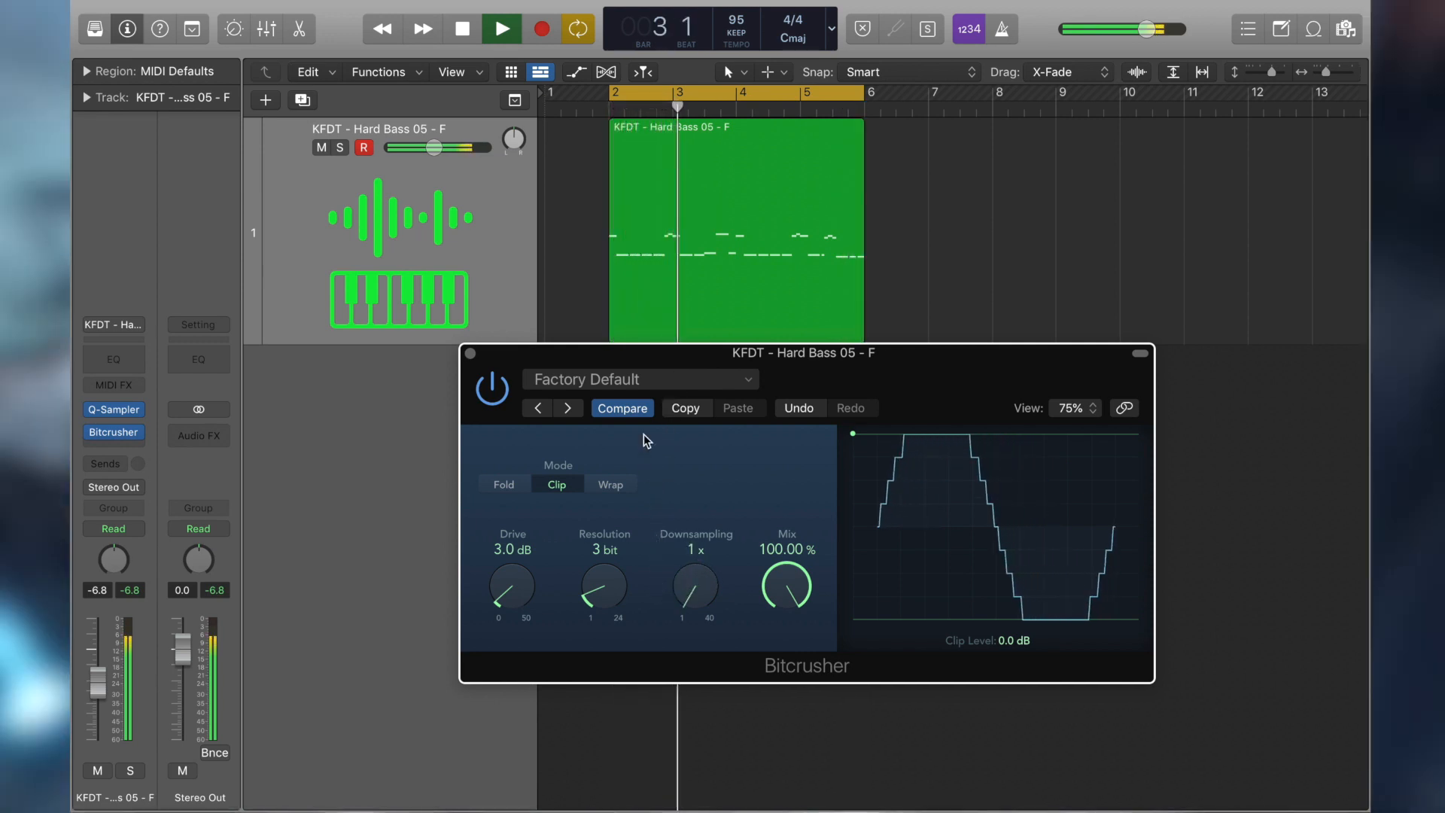
key(space)
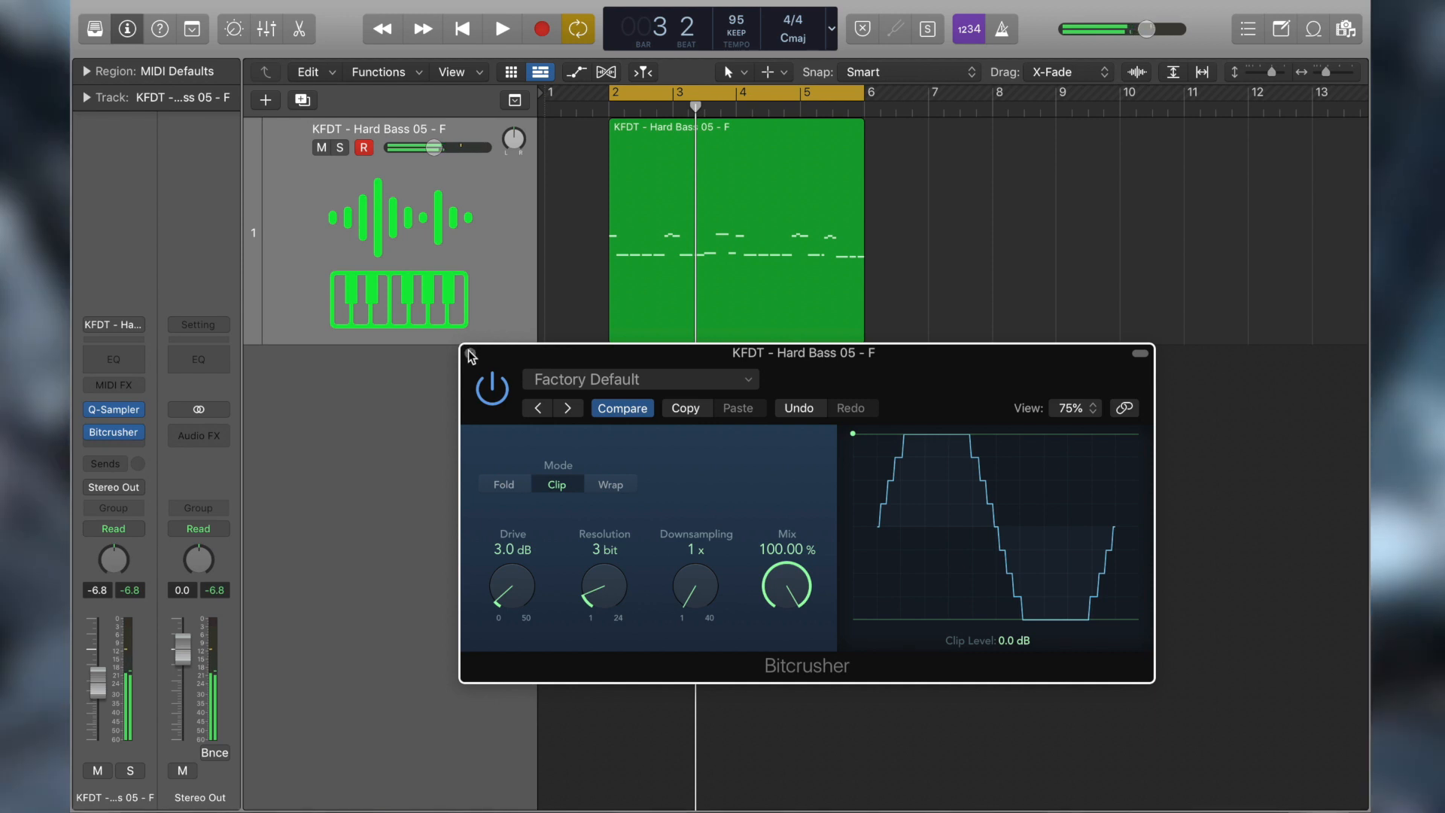
click(470, 353)
Step: Insert a stereo Compressor ahead of Bitcrusher on the Hard Bass track and reposition its window so all controls are in view
mouse_move(136, 436)
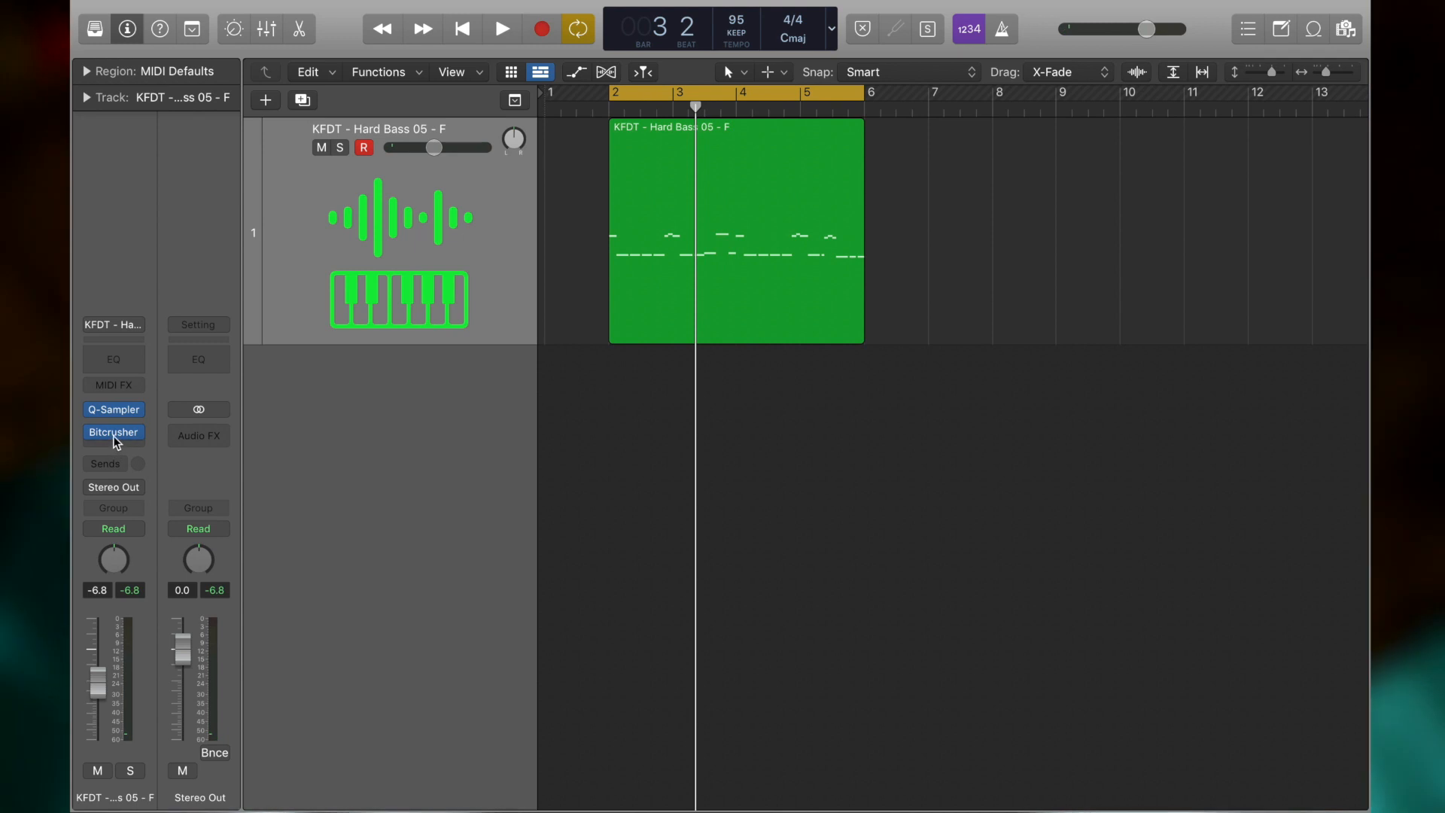
click(128, 422)
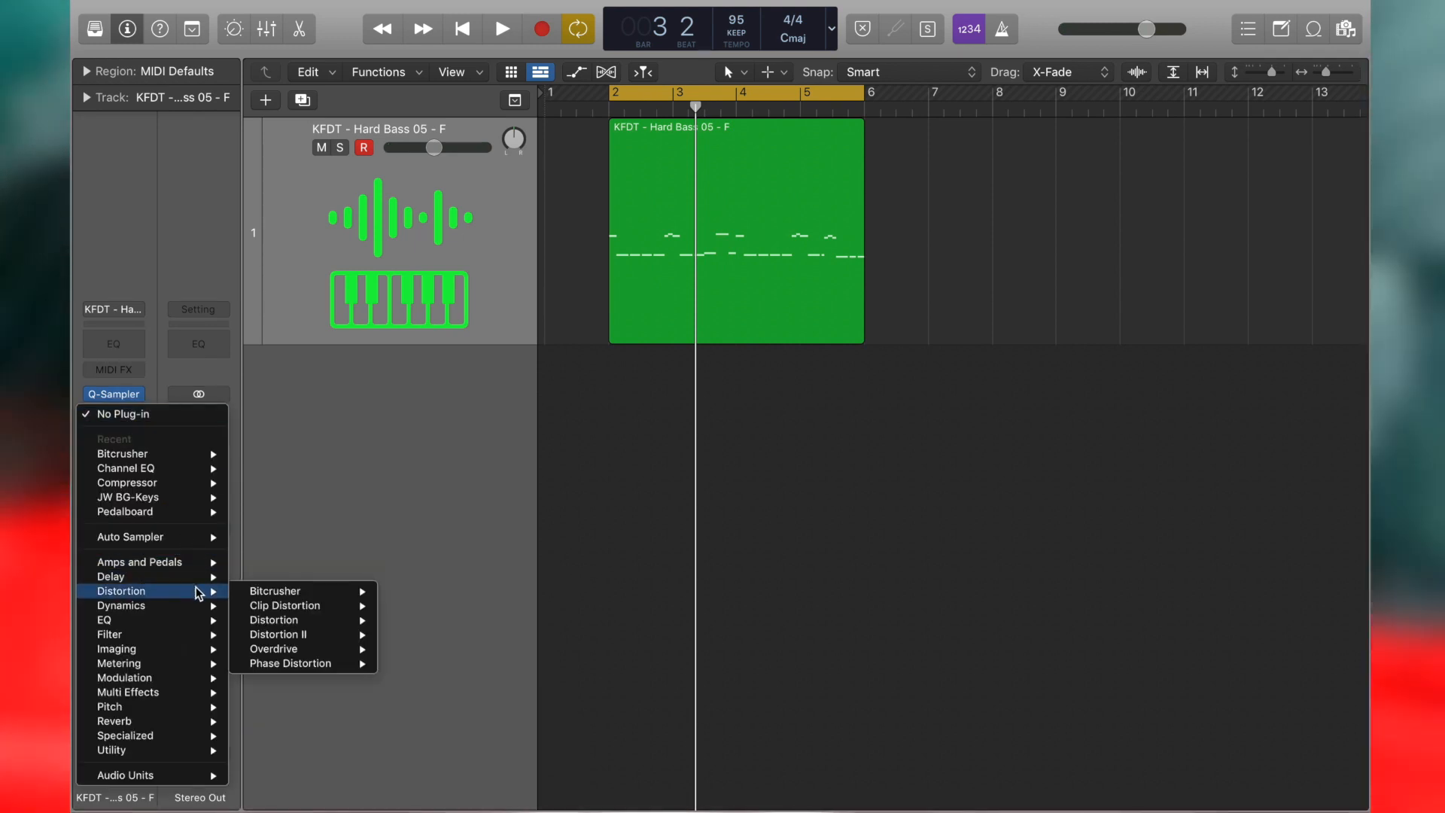
mouse_move(200, 605)
mouse_move(242, 612)
mouse_move(353, 619)
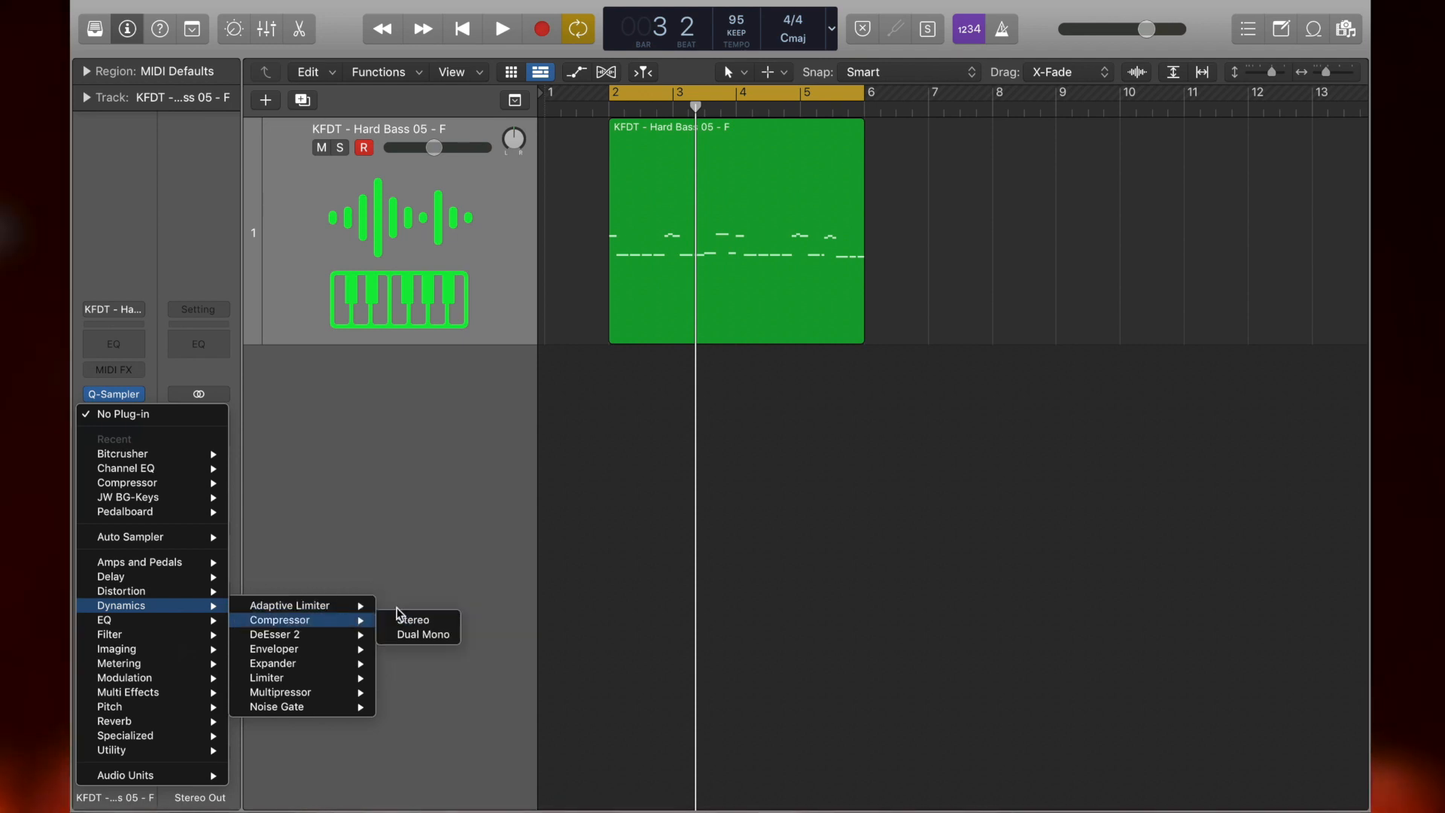
click(419, 623)
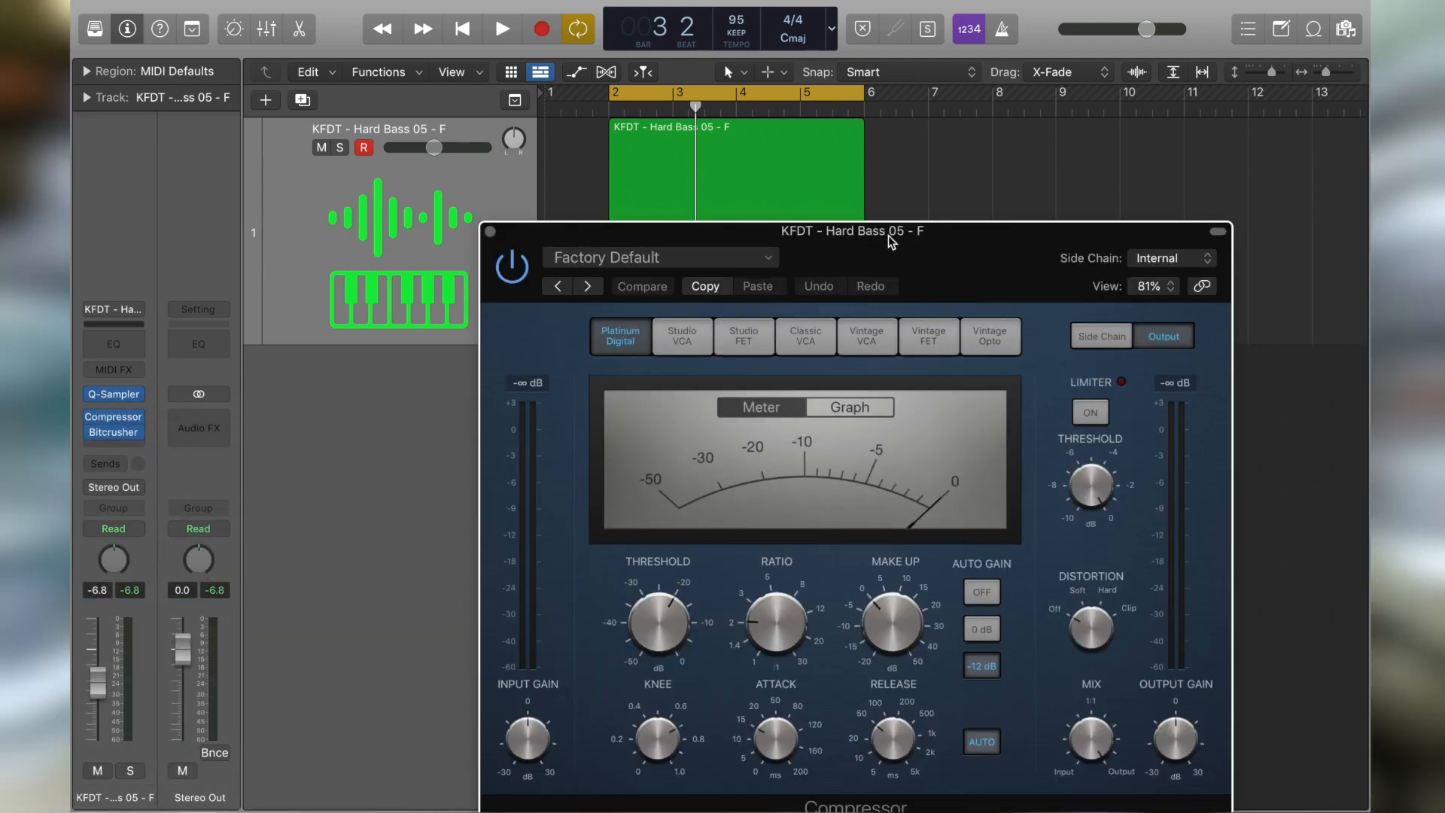
drag(890, 241, 805, 132)
Step: Switch the Compressor to the Studio FET model and lower the Hard Bass track's volume to -9.4 dB during playback
click(666, 237)
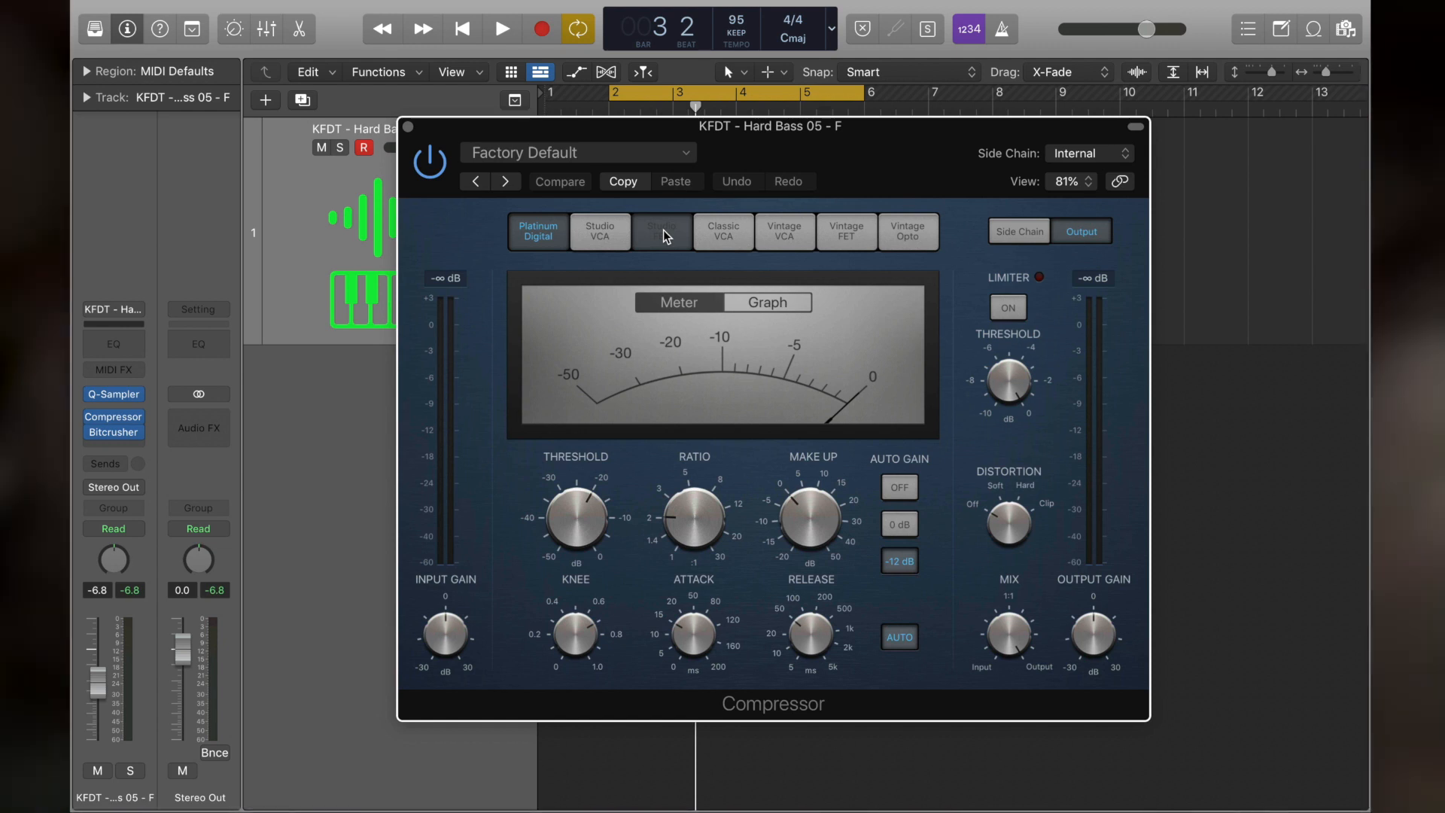
click(662, 229)
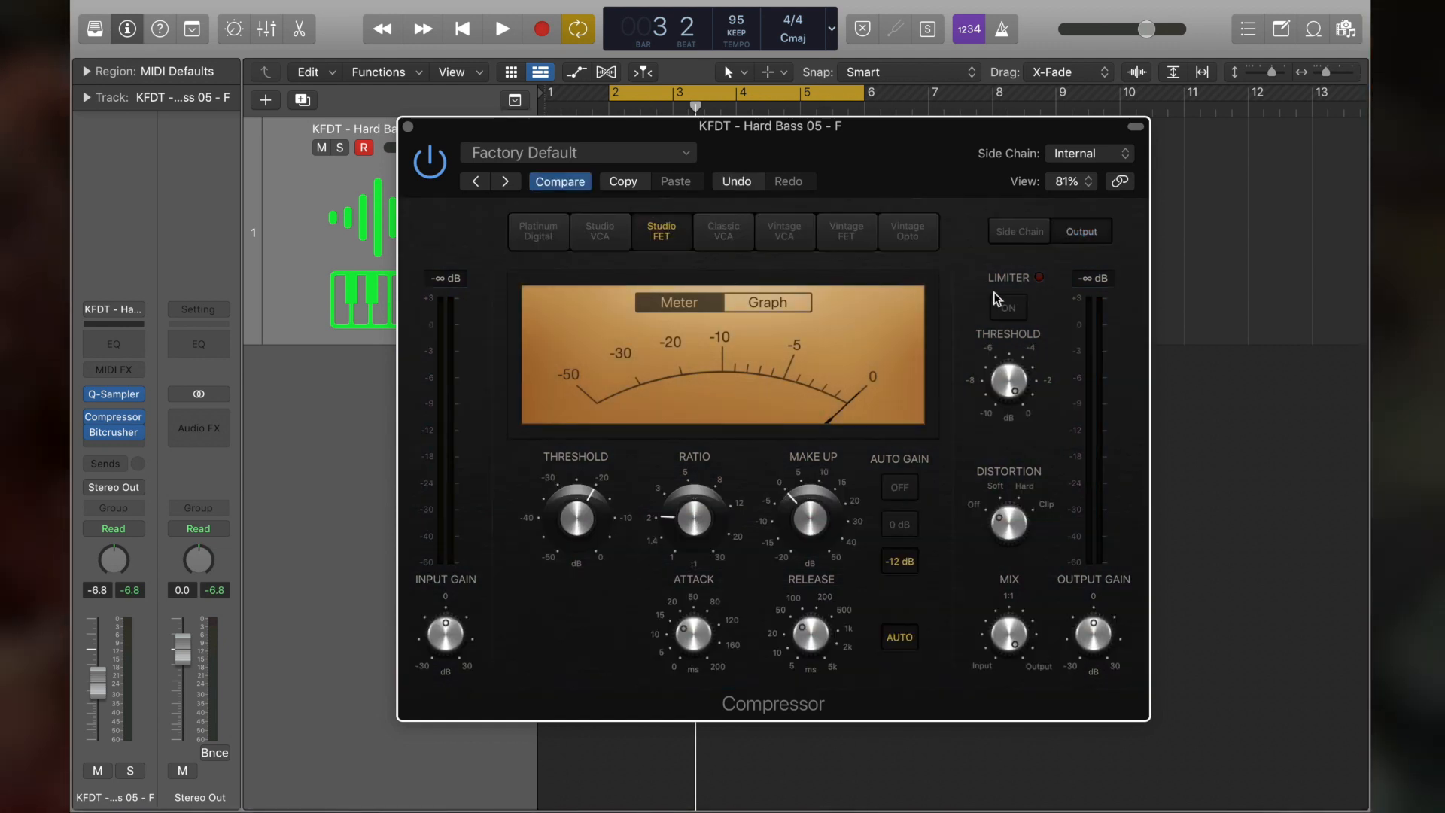
key(space)
drag(93, 686, 93, 698)
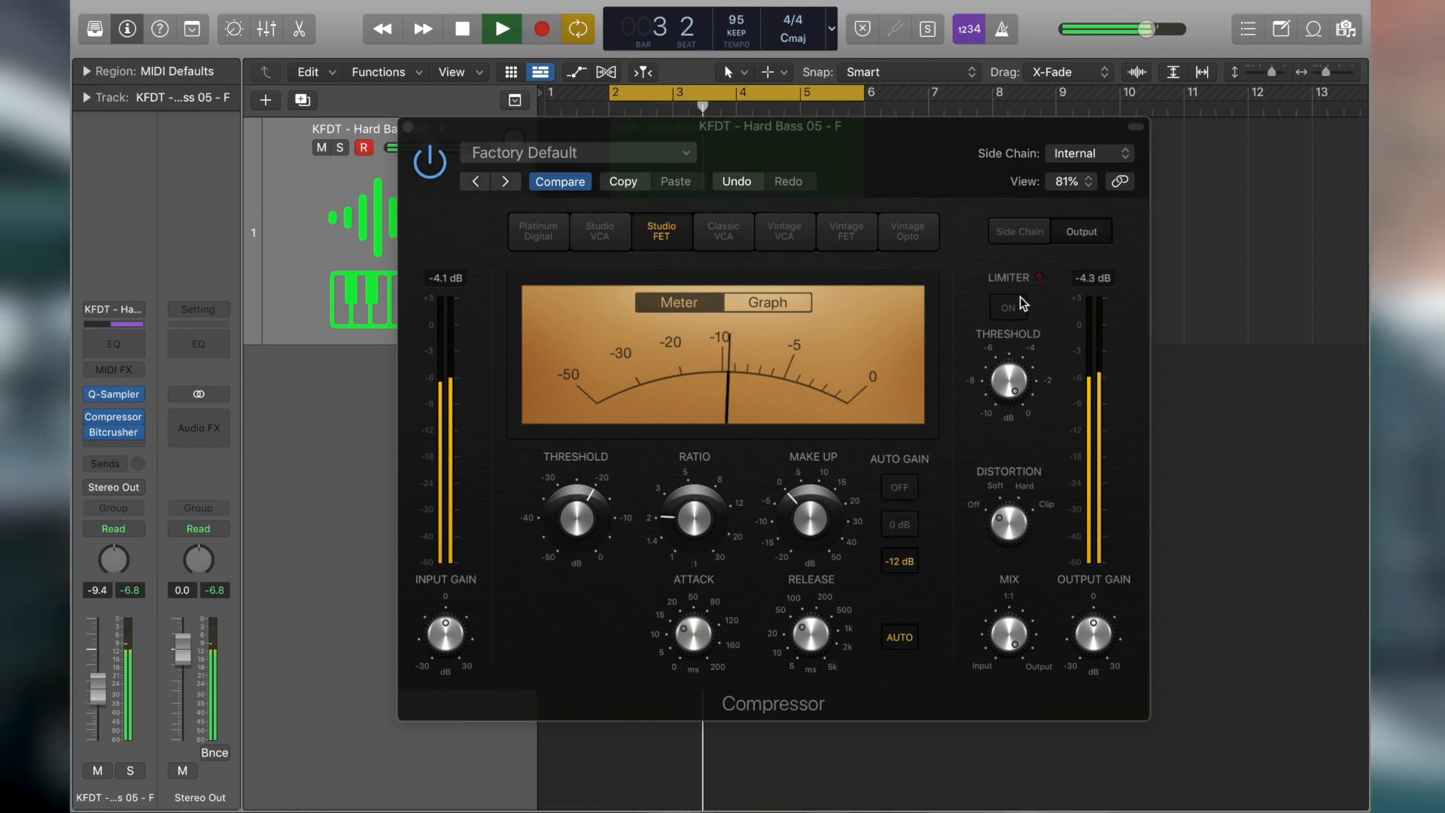
Step: Enable the Compressor's limiter, turn off automatic release and set Auto Gain to 0 dB
click(1018, 309)
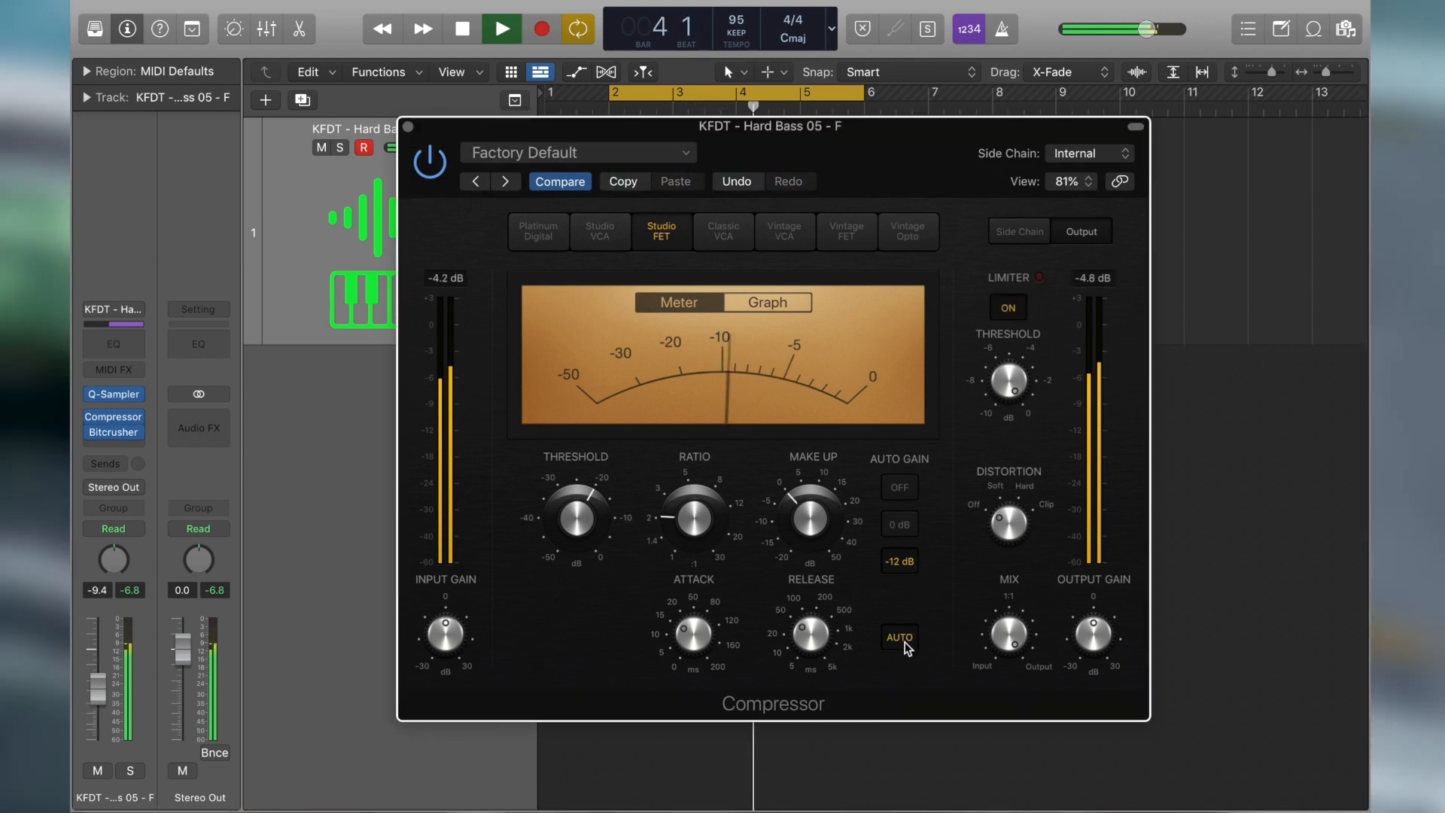
click(899, 523)
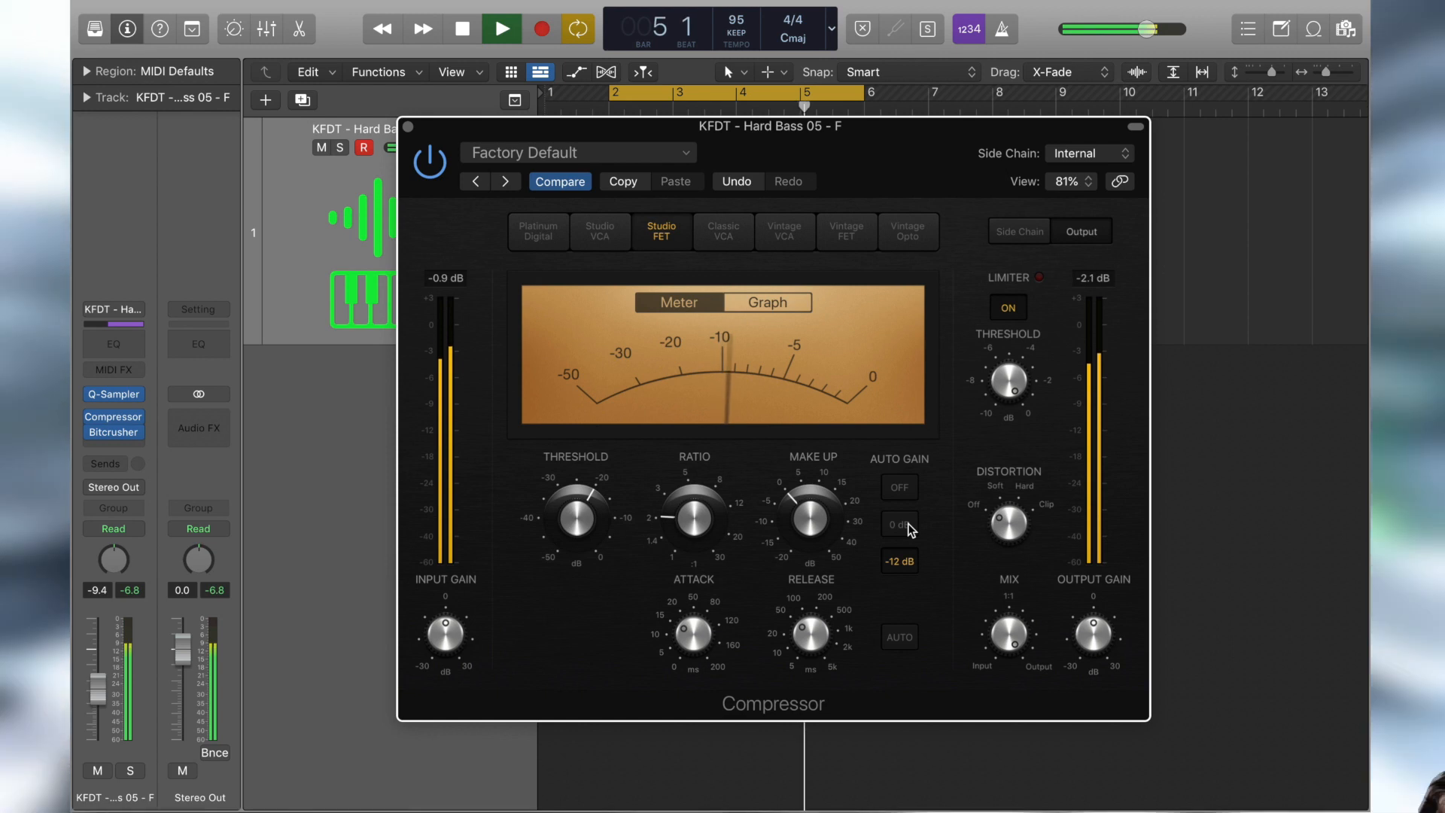
Step: Set the Compressor's Threshold to -14.5 dB and Ratio to 2.5:1, and slightly lower the Make Up gain
mouse_move(568, 517)
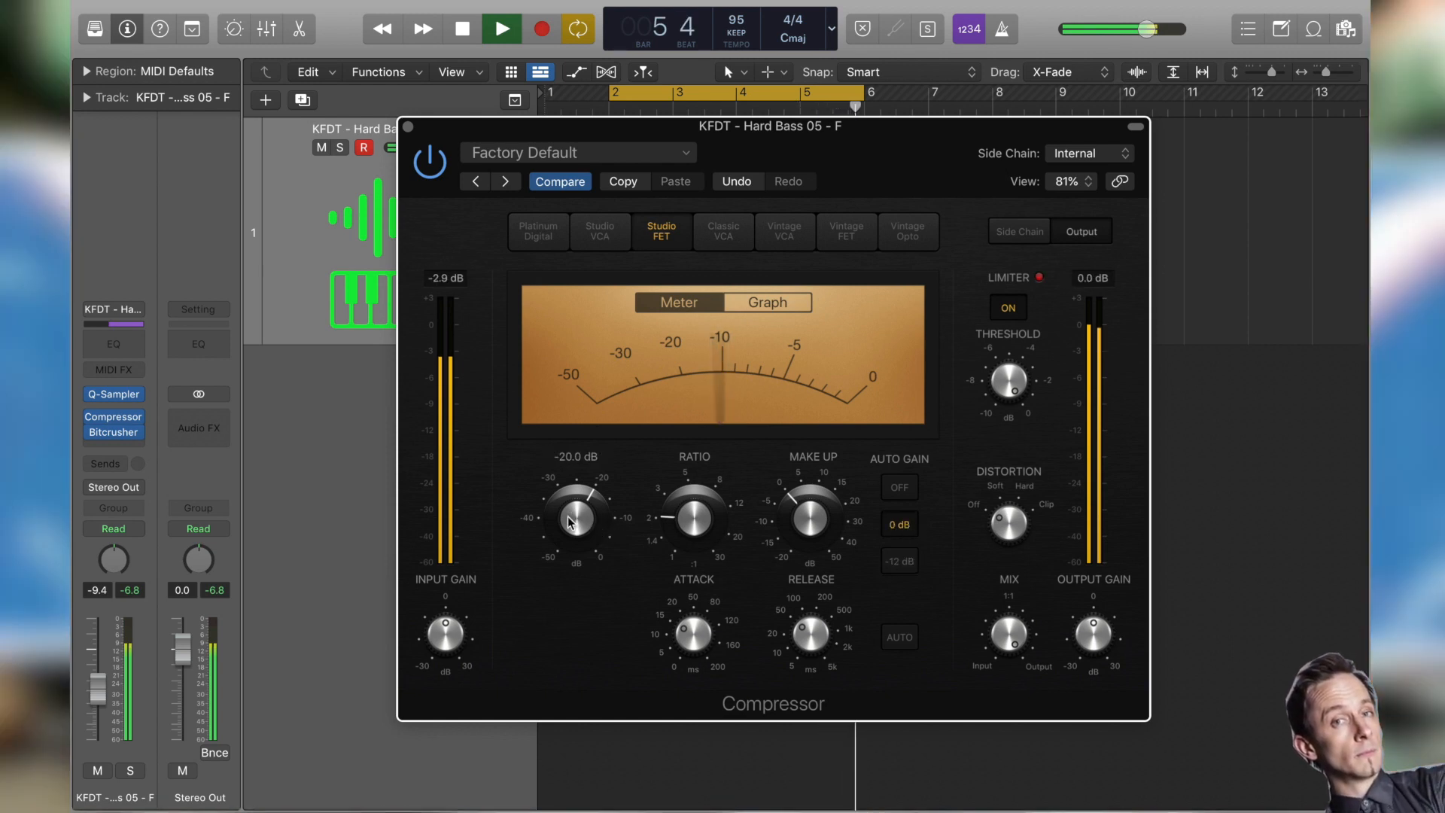
drag(570, 521, 566, 509)
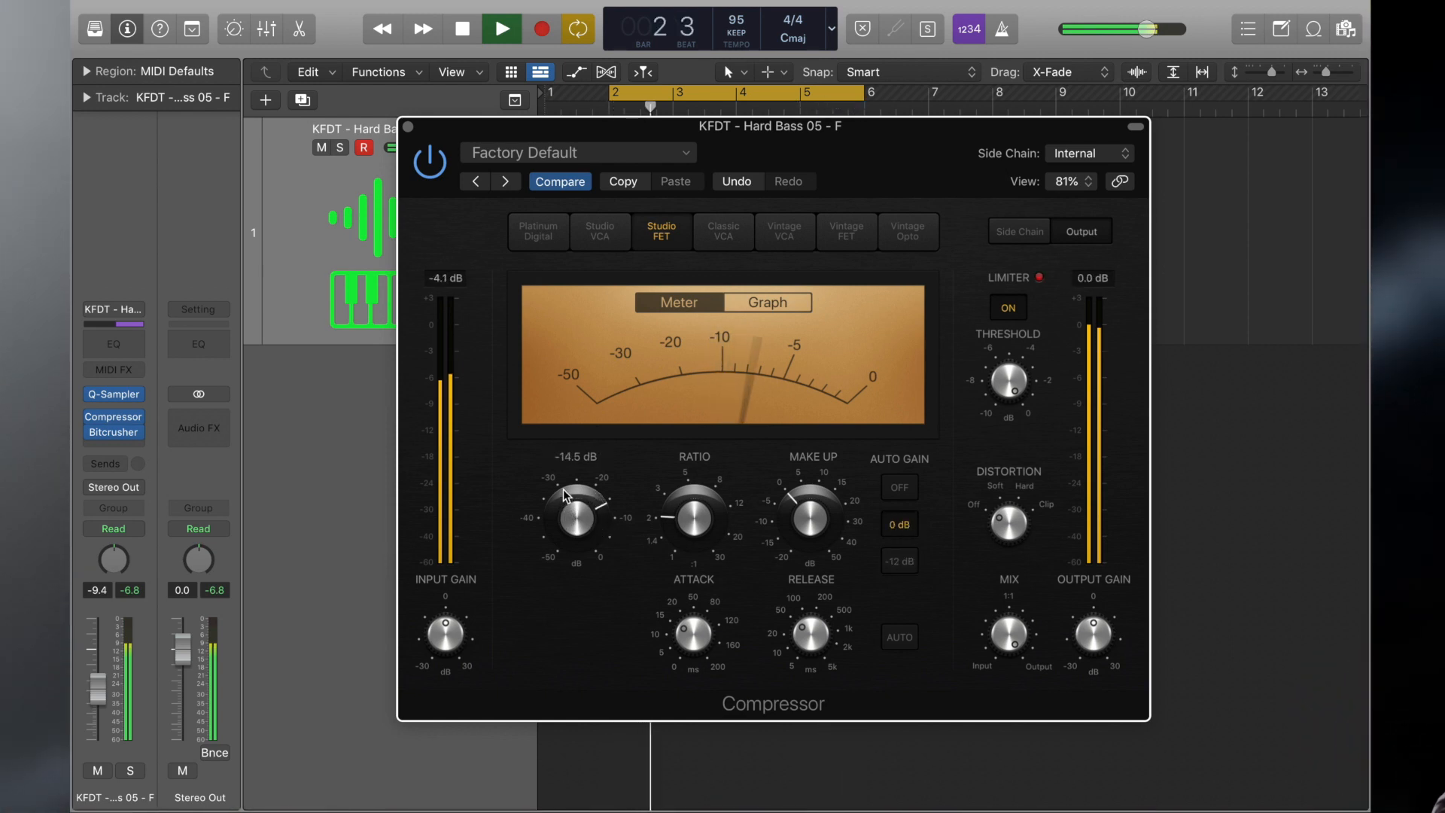
mouse_move(666, 508)
drag(666, 502, 693, 504)
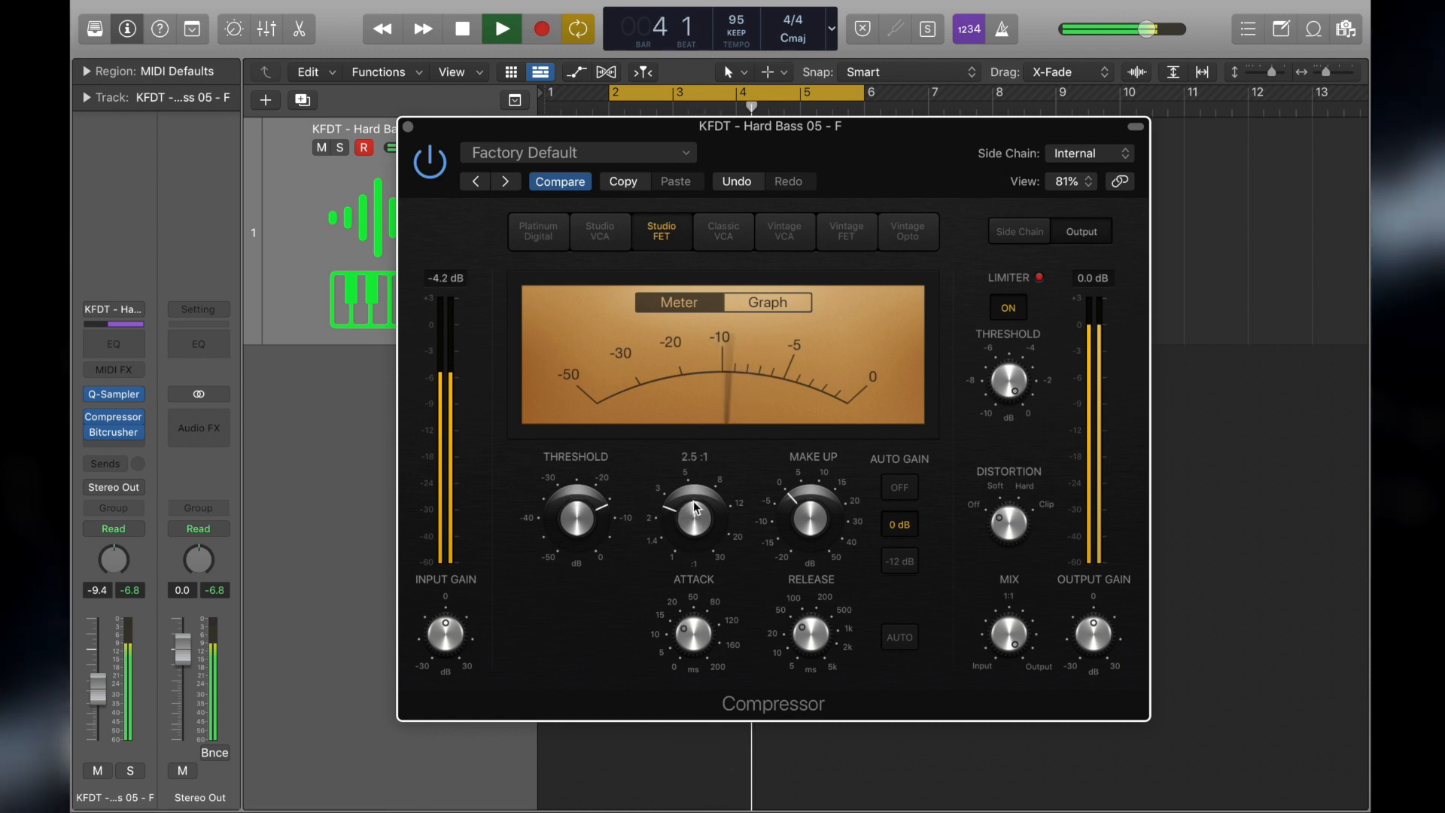
mouse_move(796, 516)
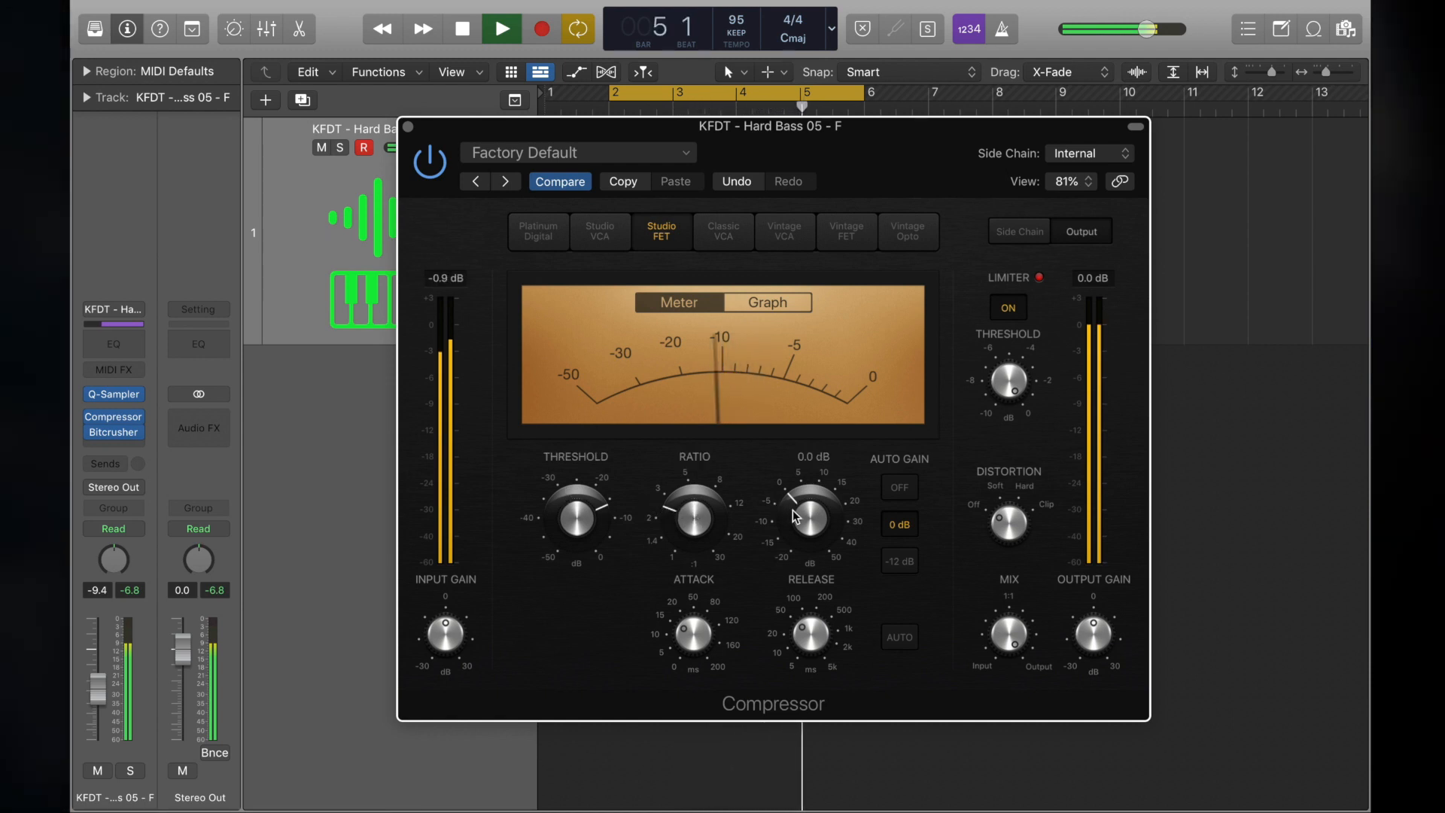
Step: Set the Compressor's Attack to 4.0 ms and shorten its Release
mouse_move(699, 640)
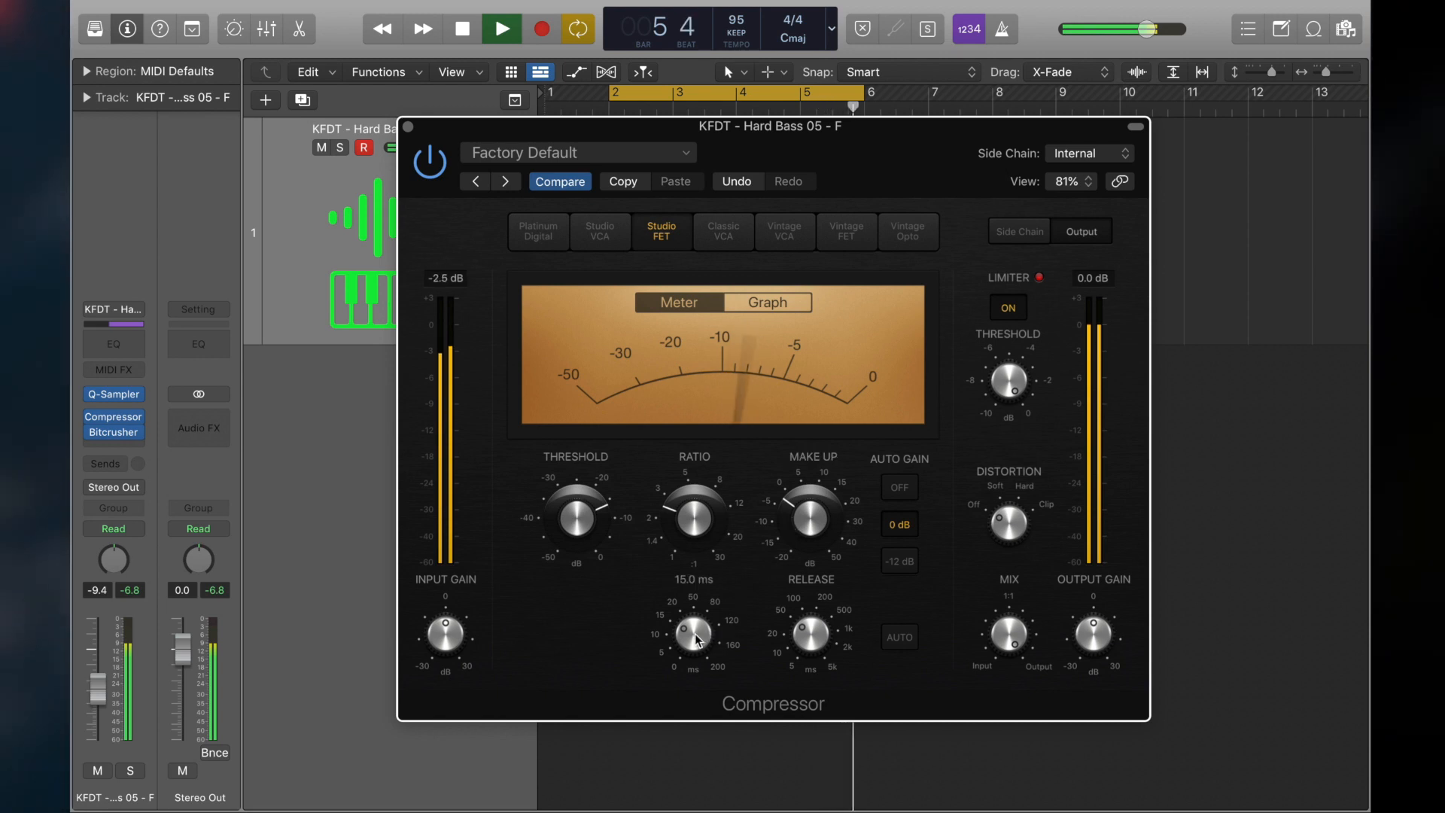
drag(699, 640, 694, 665)
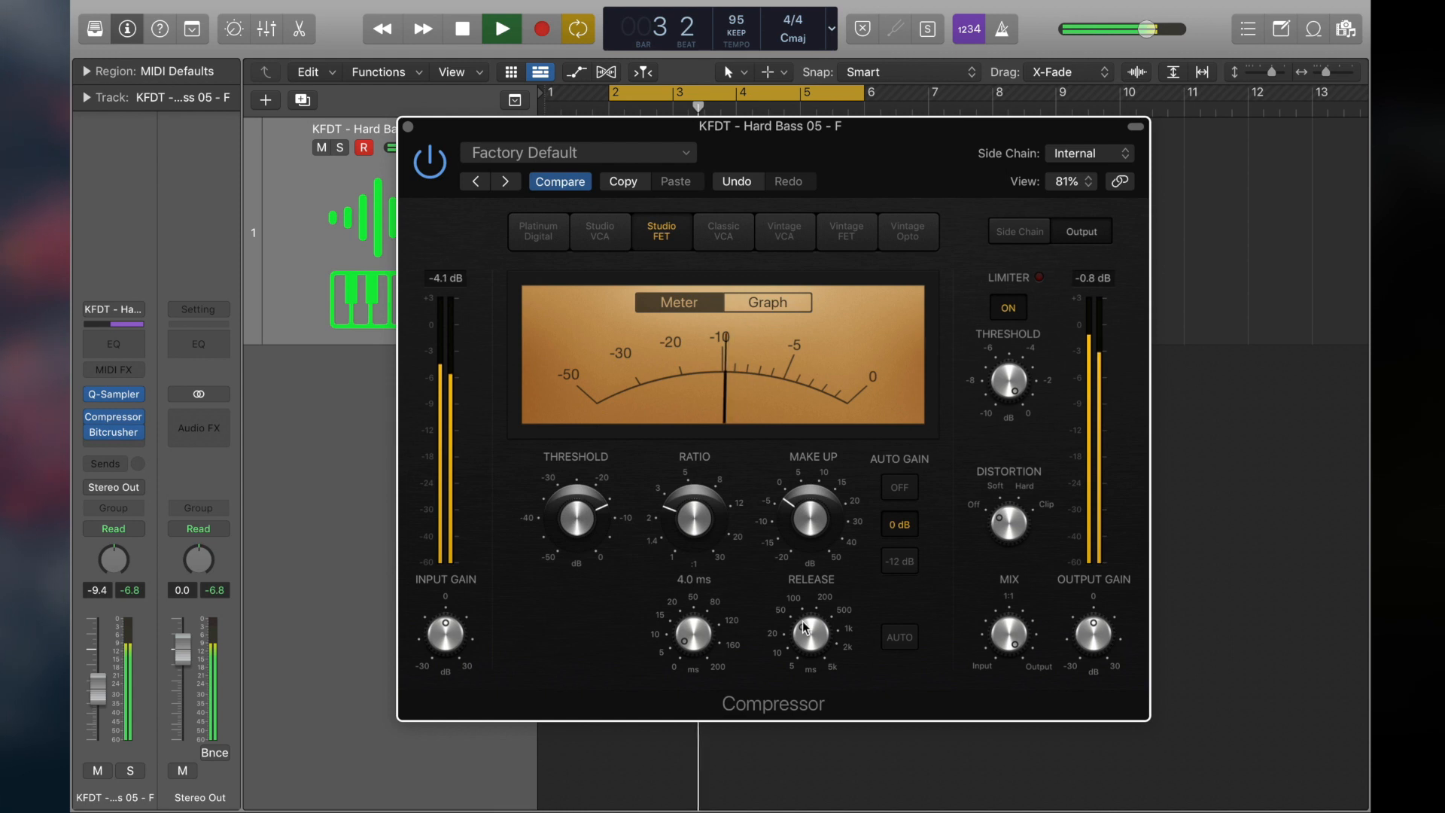
mouse_move(808, 640)
drag(809, 640, 802, 662)
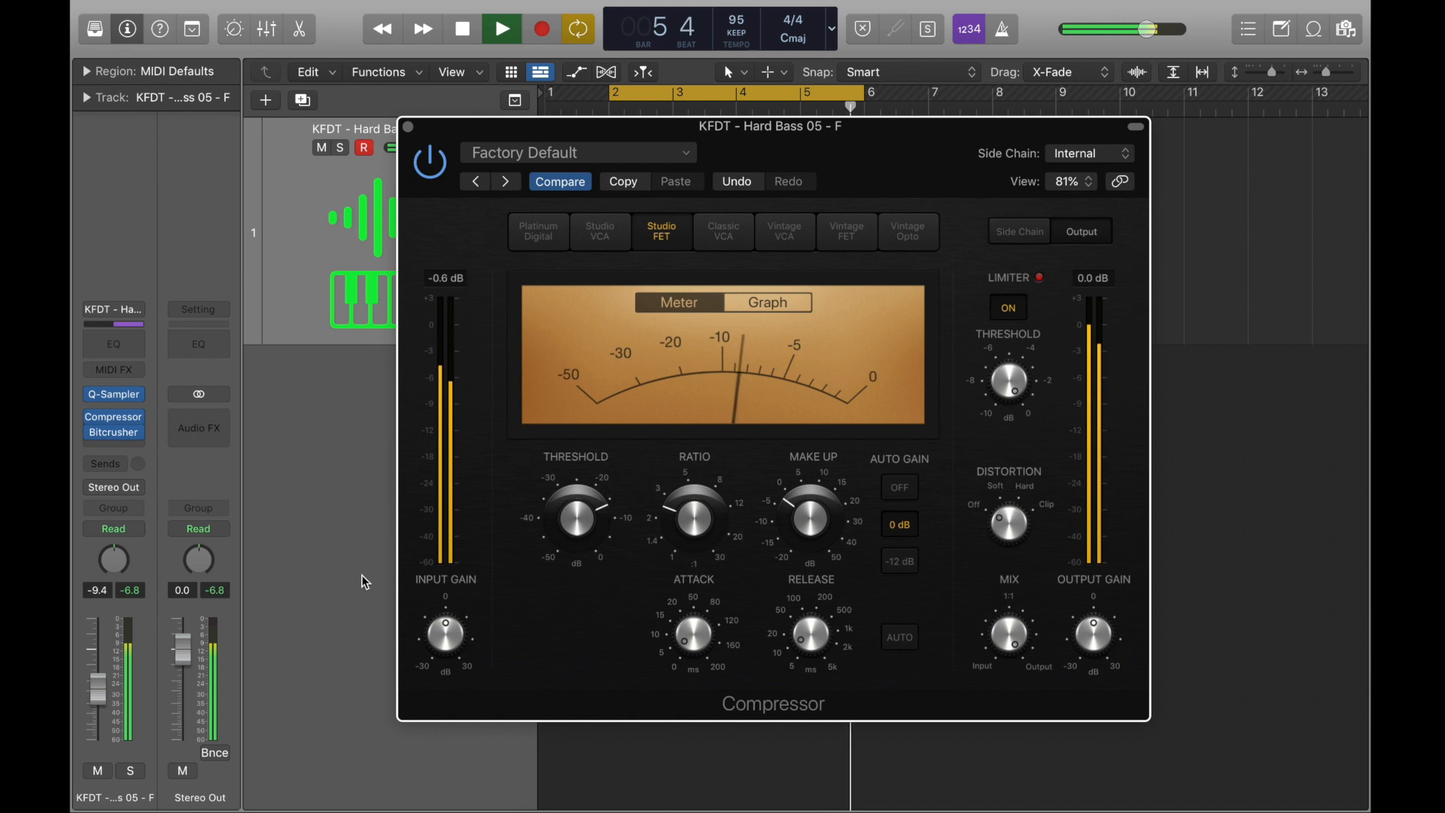
Step: Raise the Hard Bass track's volume to -8.6 dB, close the Compressor and stop playback
drag(102, 704, 101, 697)
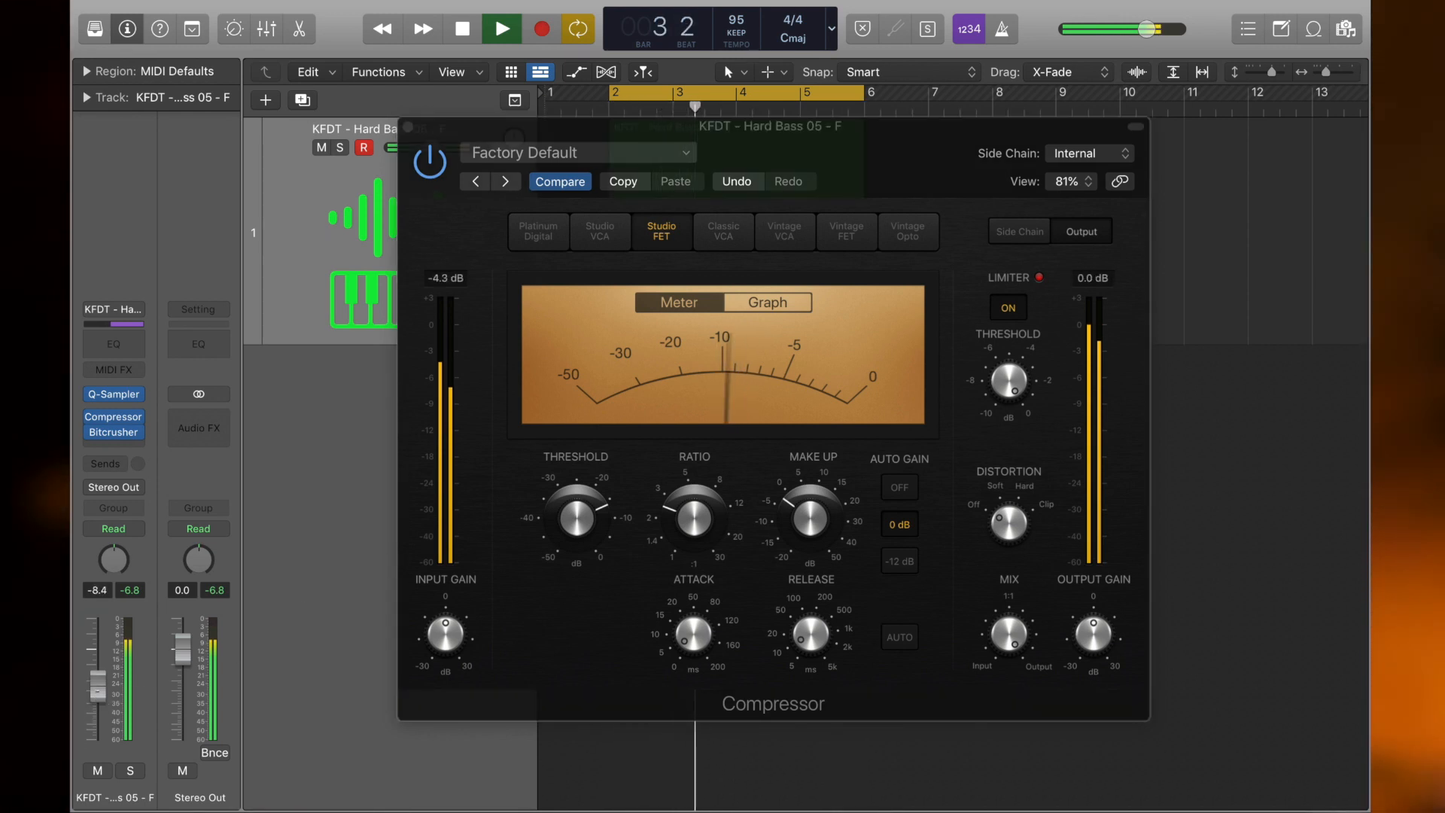
click(407, 127)
key(space)
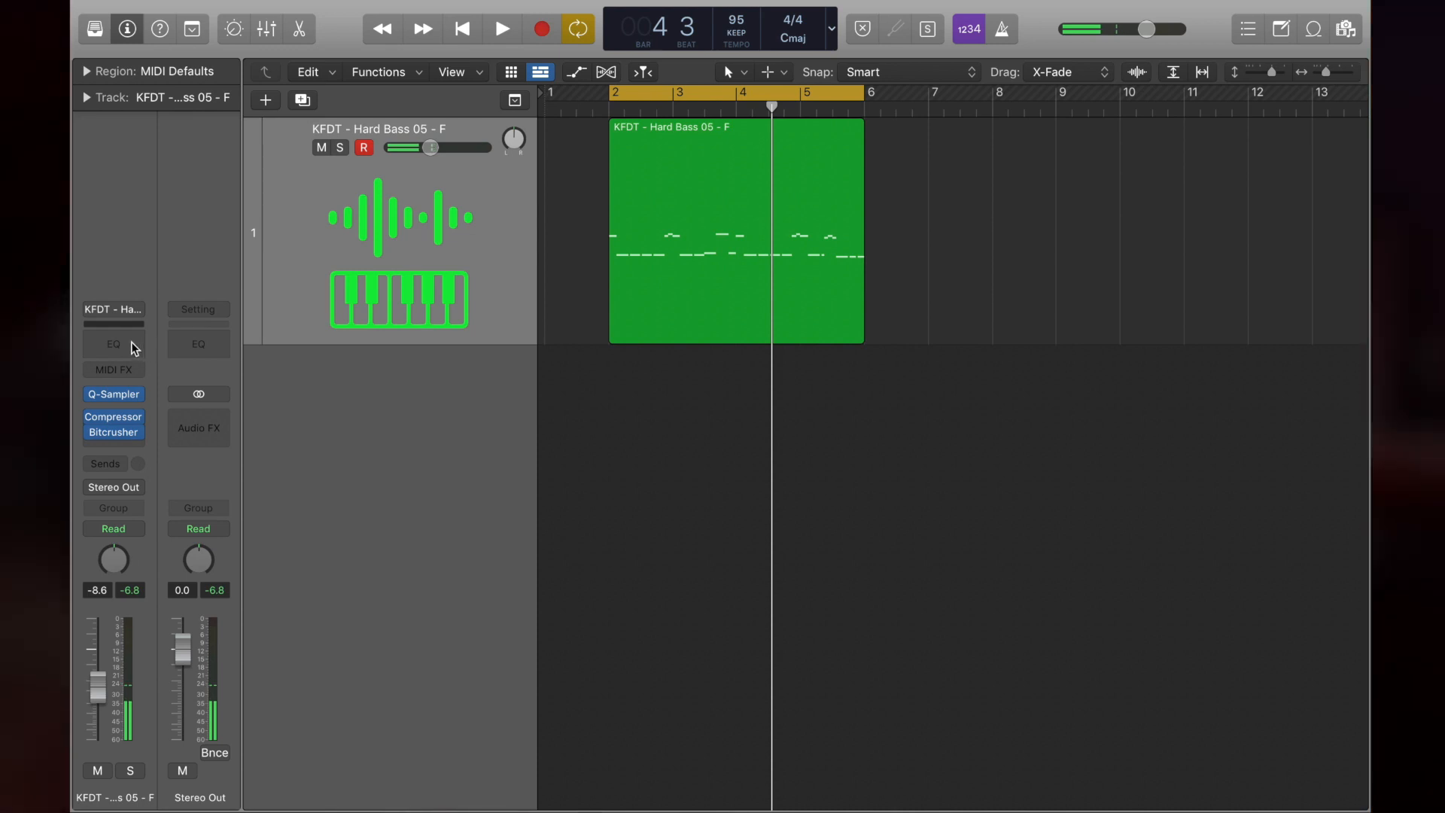
Step: Add a Channel EQ to the Hard Bass track and reposition its window so the whole display is in view
double_click(120, 344)
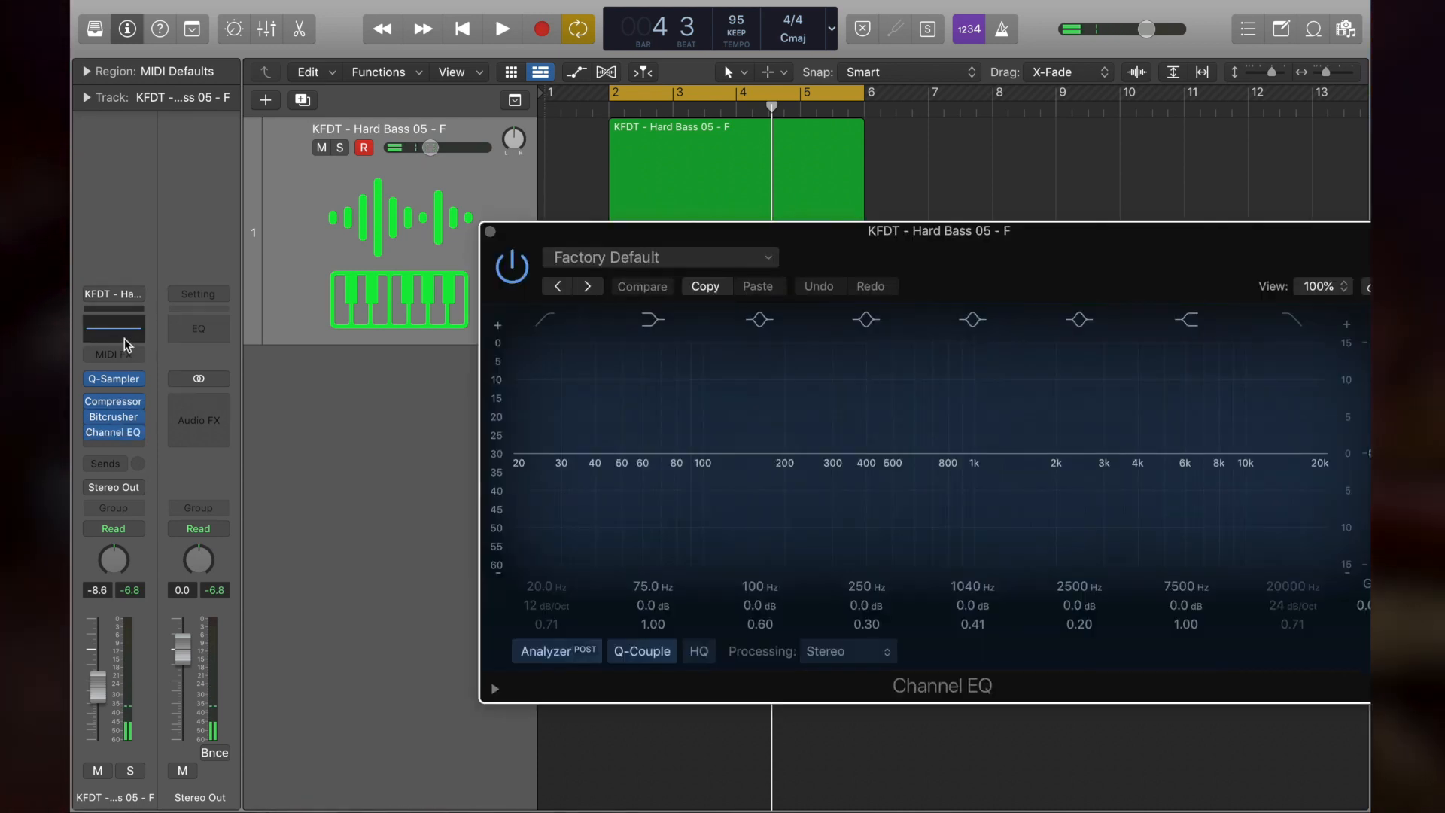
drag(889, 240, 693, 209)
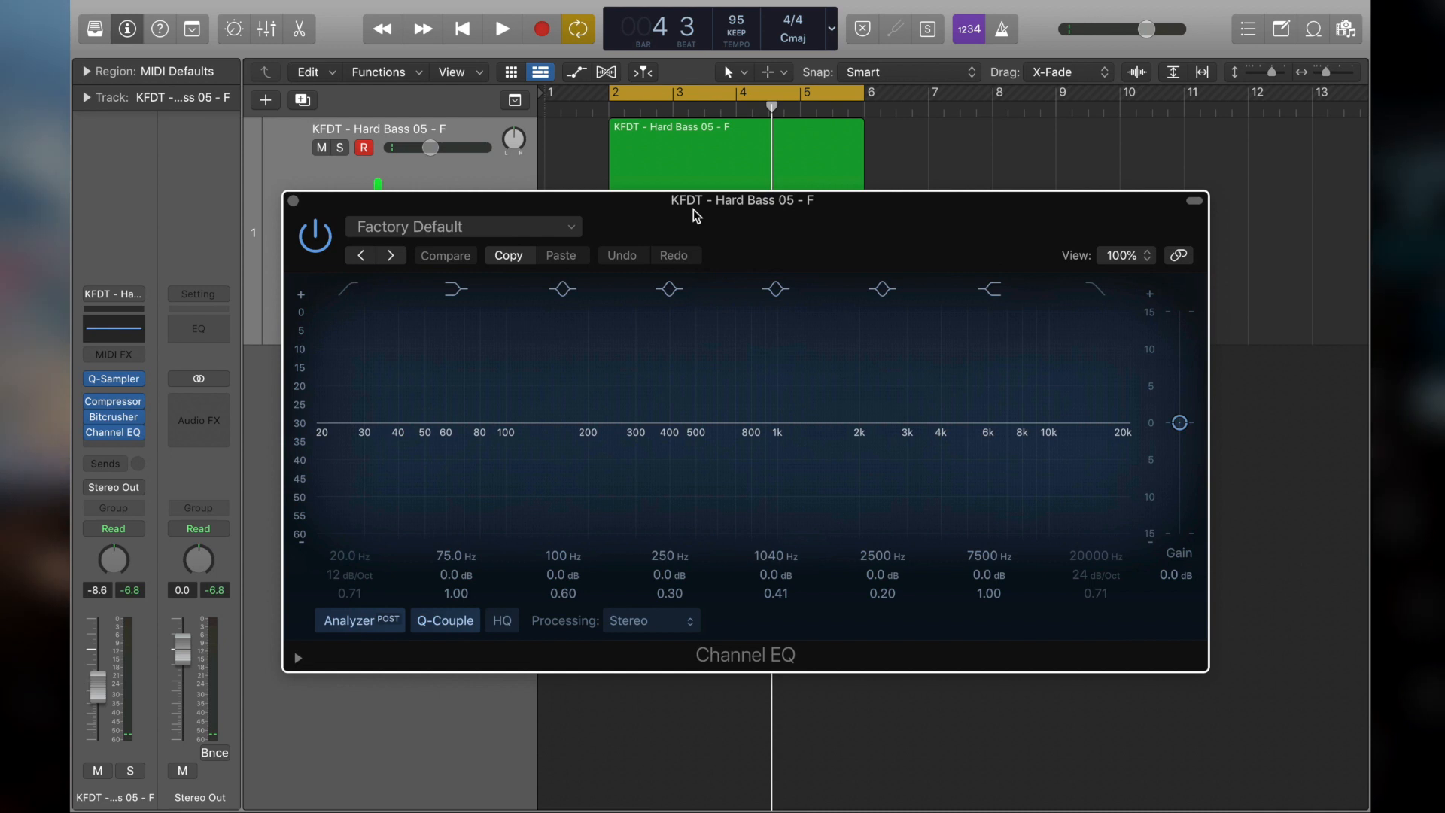
drag(693, 210, 711, 226)
Step: Play the loop and apply a high cut at 15000 Hz with a 36 dB/Oct slope and a Q of 0.60
key(space)
drag(1145, 441, 1124, 461)
drag(1107, 595, 1107, 590)
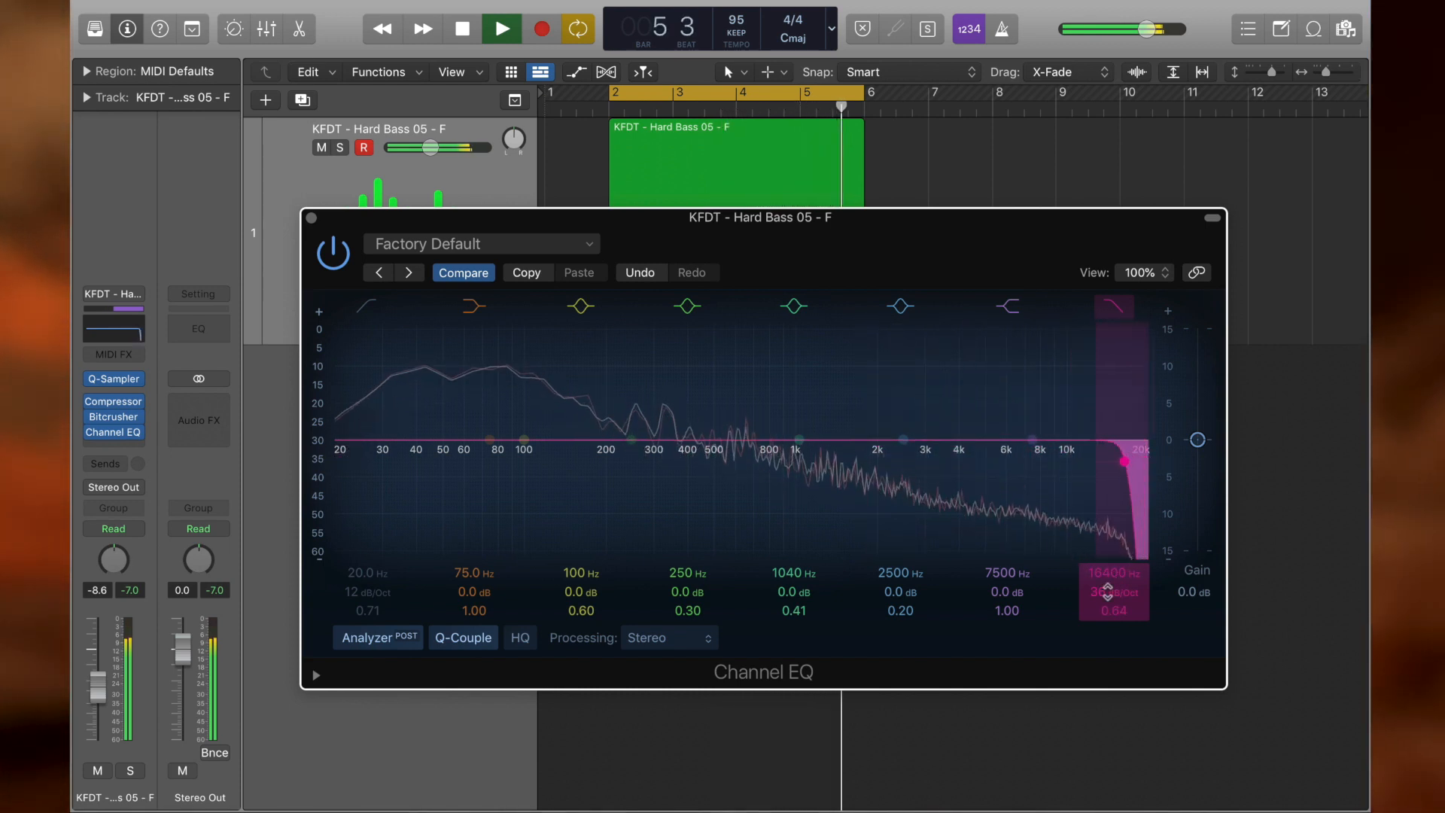
drag(1122, 460, 1114, 457)
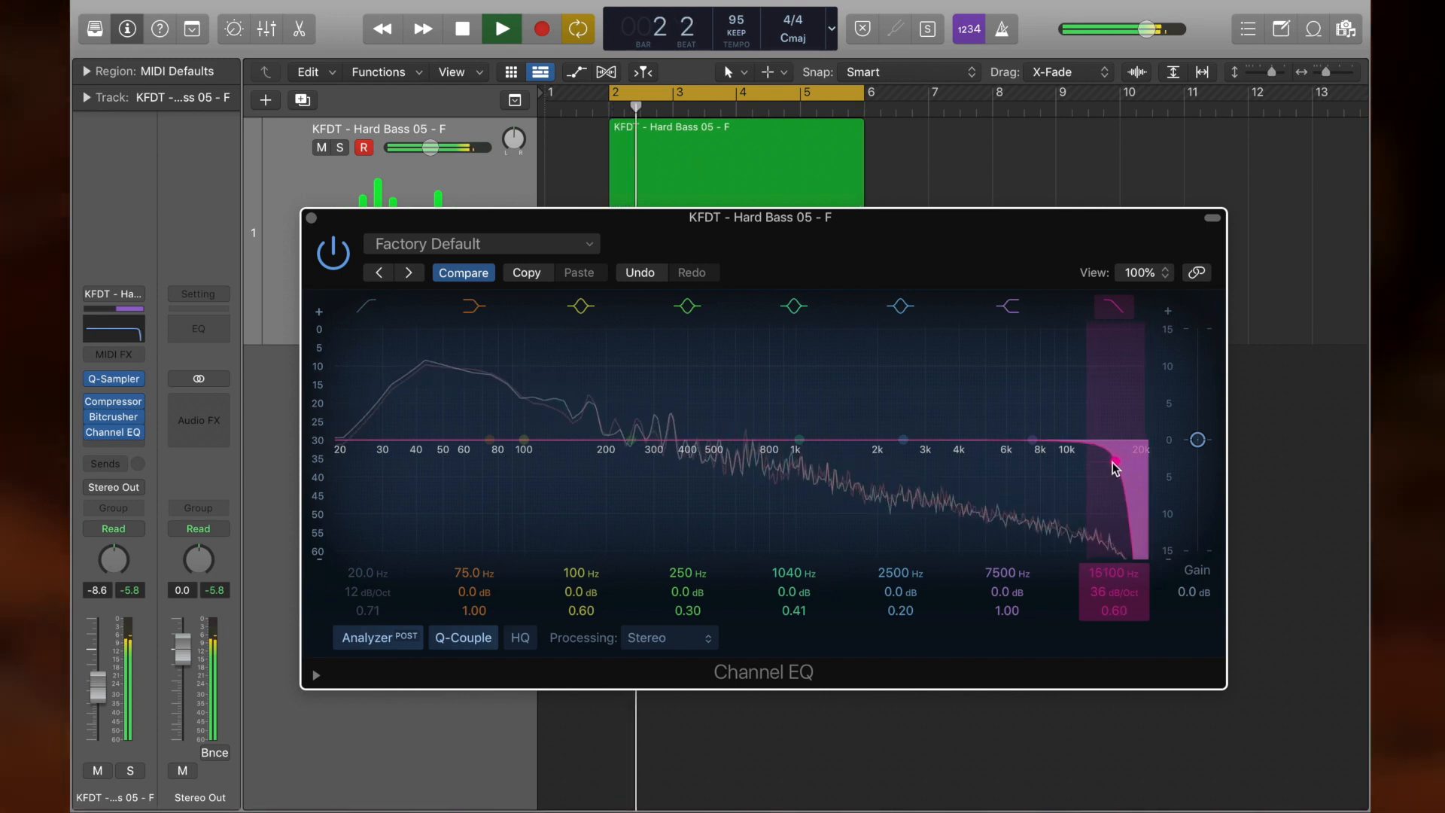
Step: Boost the Channel EQ's low shelf by 3.3 dB at 71.0 Hz
drag(496, 449, 564, 405)
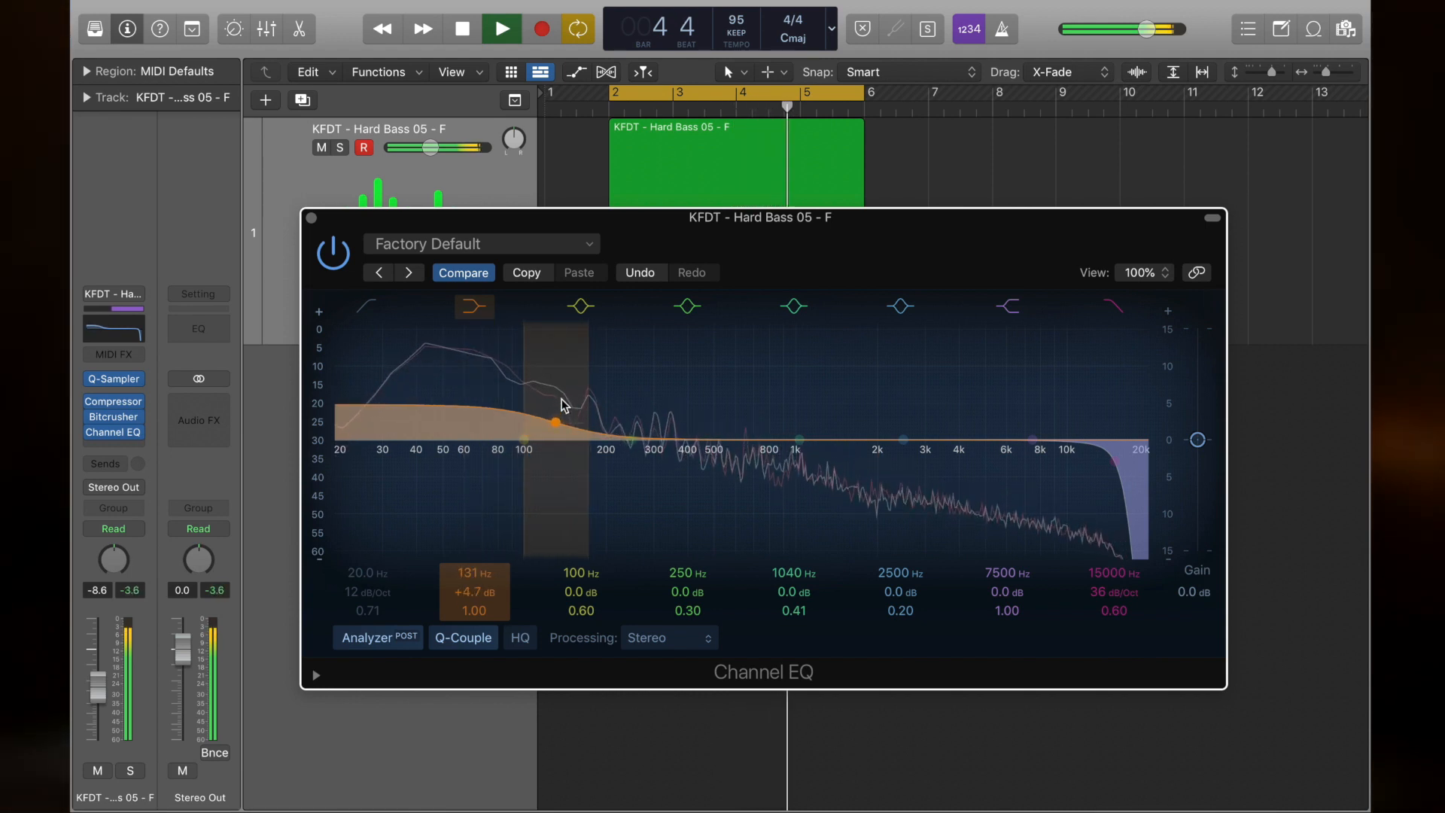
drag(564, 404, 492, 418)
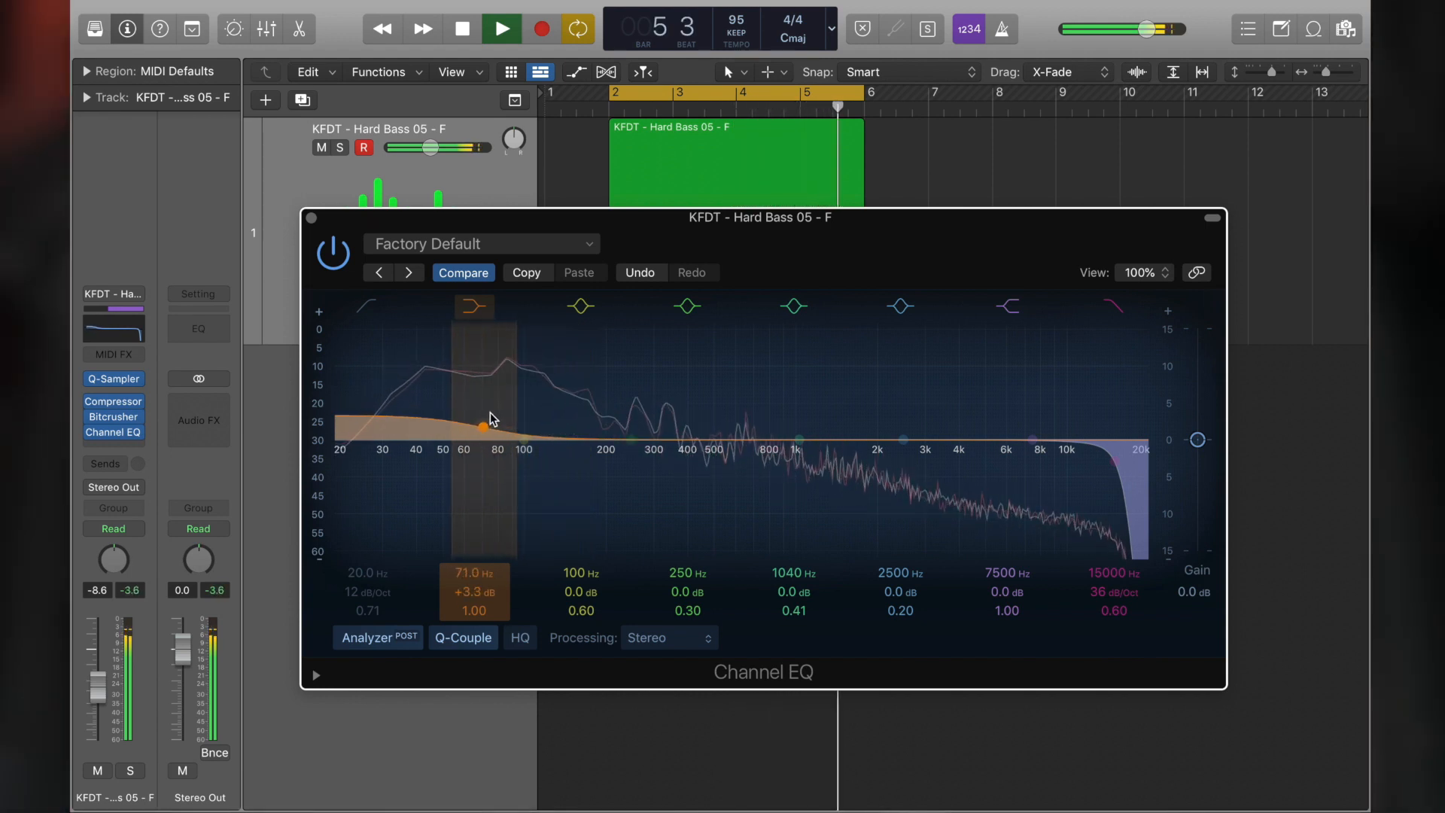
Step: Move the 250 Hz EQ band to 372 Hz with a 5.5 dB cut and a Q of 0.88, and bypass it
drag(638, 442, 702, 507)
drag(673, 607, 674, 578)
mouse_move(705, 489)
mouse_down()
mouse_move(633, 479)
mouse_move(758, 477)
mouse_move(760, 406)
mouse_move(629, 393)
mouse_move(918, 393)
mouse_move(734, 473)
mouse_move(679, 480)
mouse_up()
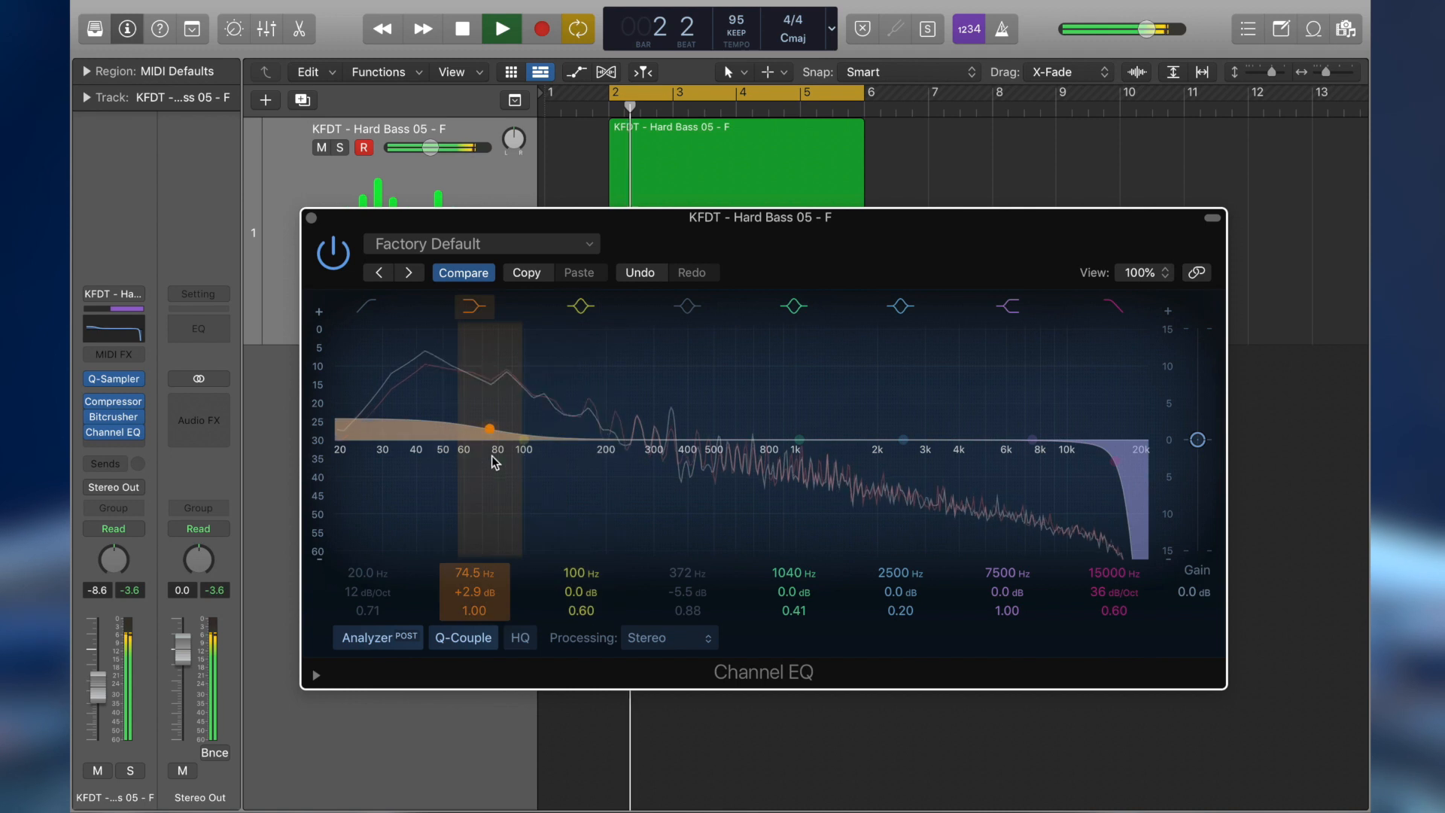
Step: Adjust the low shelf to 88.5 Hz with a 3.7 dB boost
drag(495, 462, 502, 435)
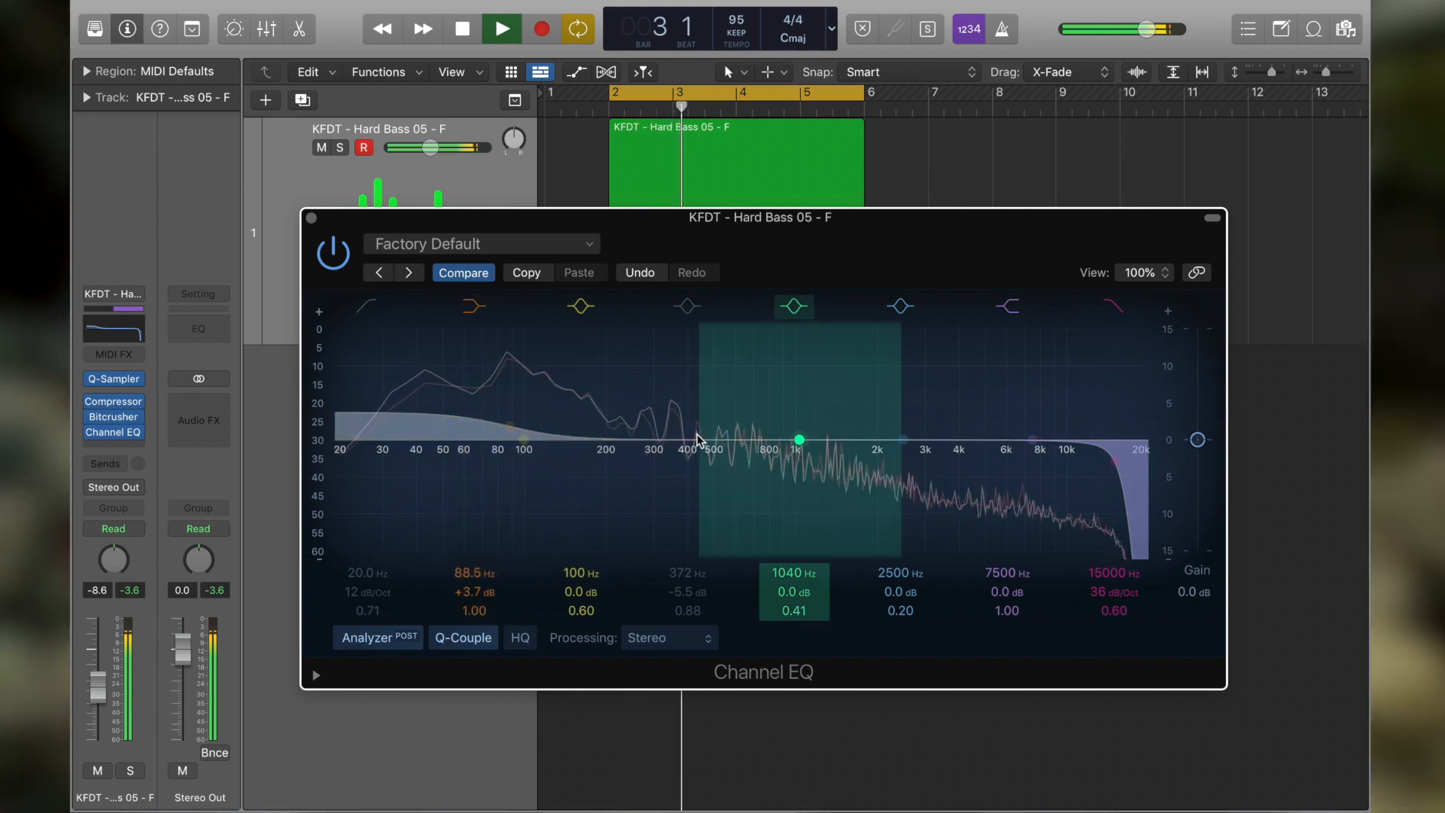
Step: Close the Channel EQ, enlarge the Hard Bass track's height and stop the loop playback
click(311, 218)
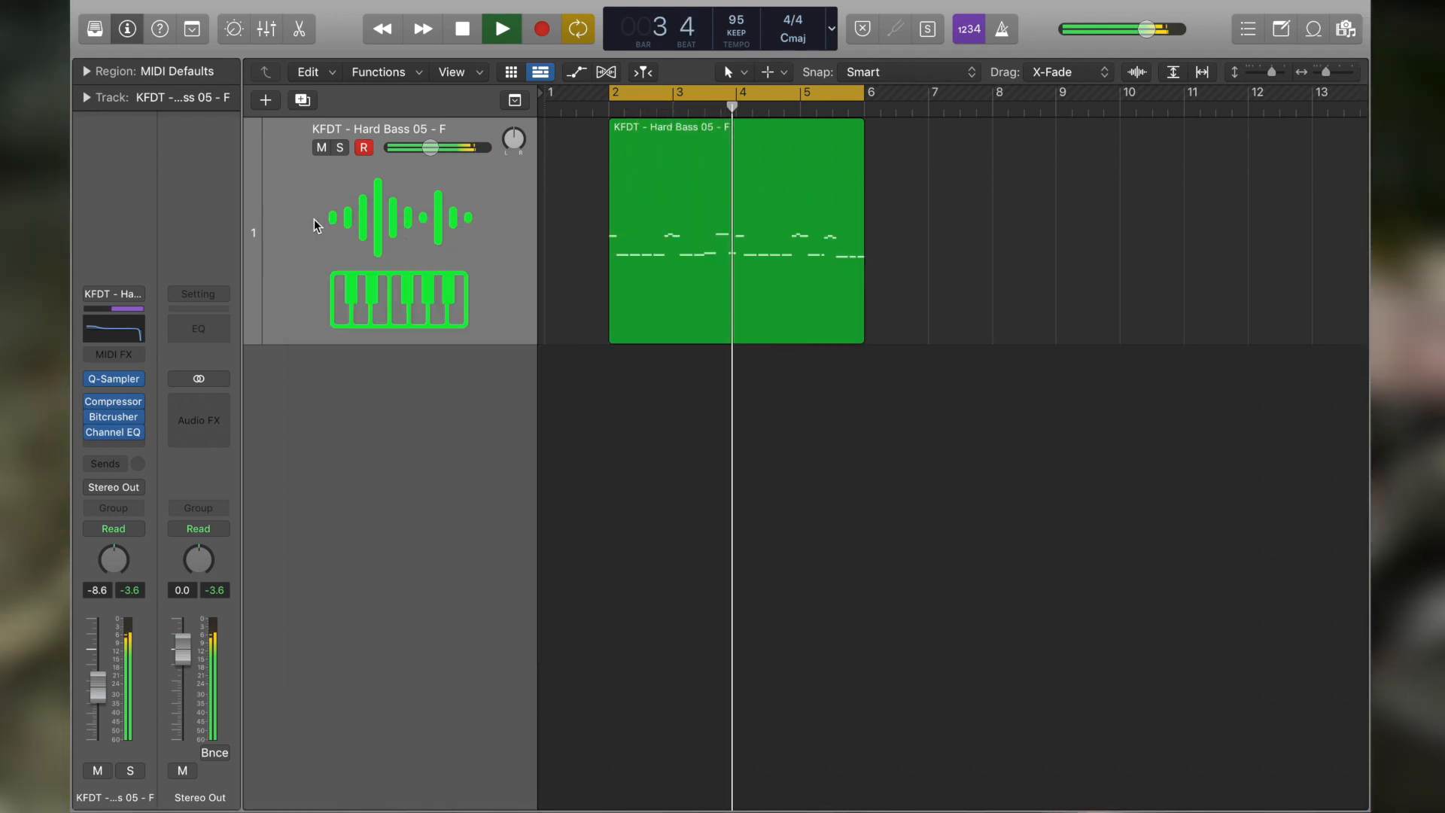
scroll(769, 382, up, 3)
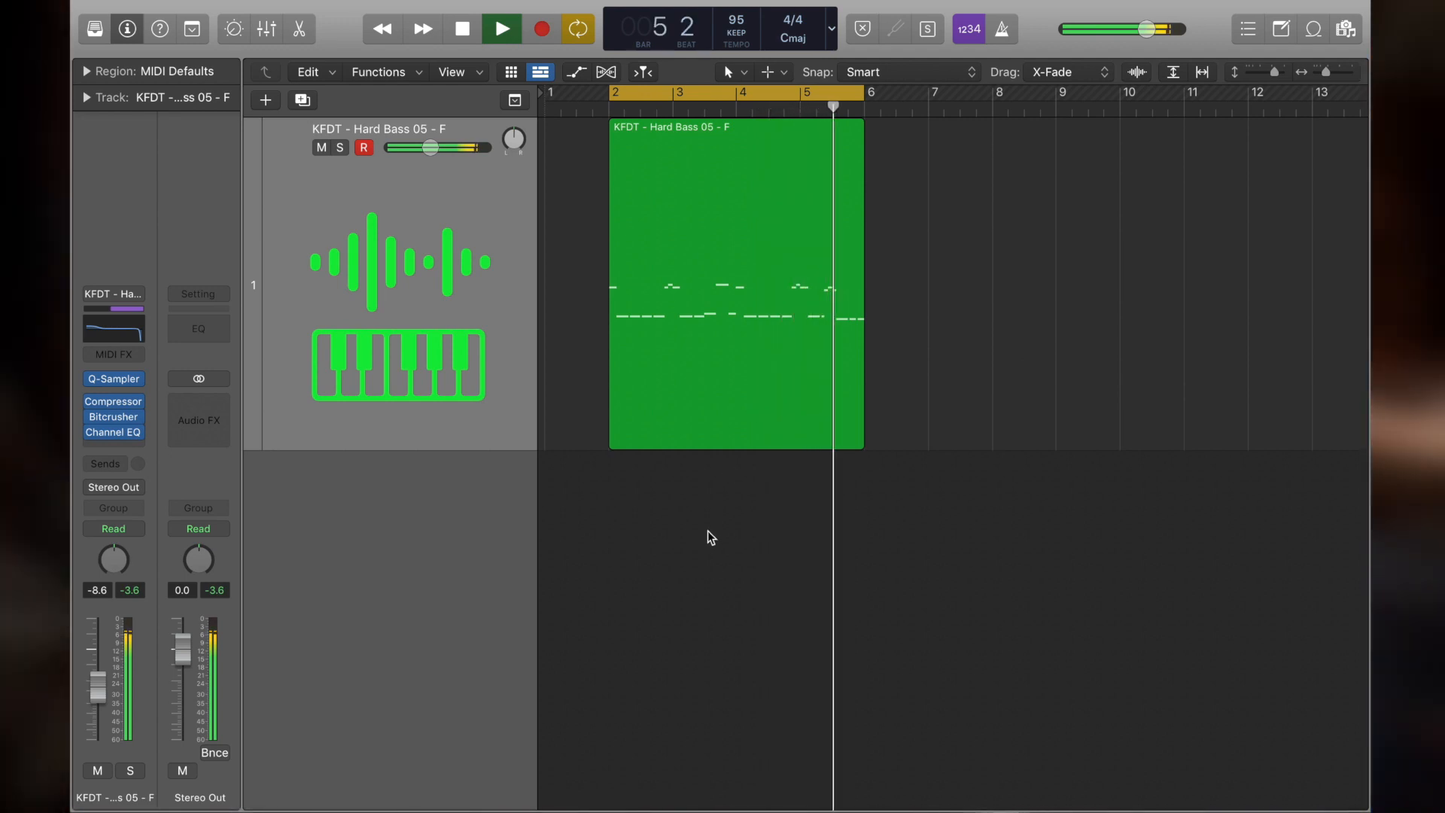
key(space)
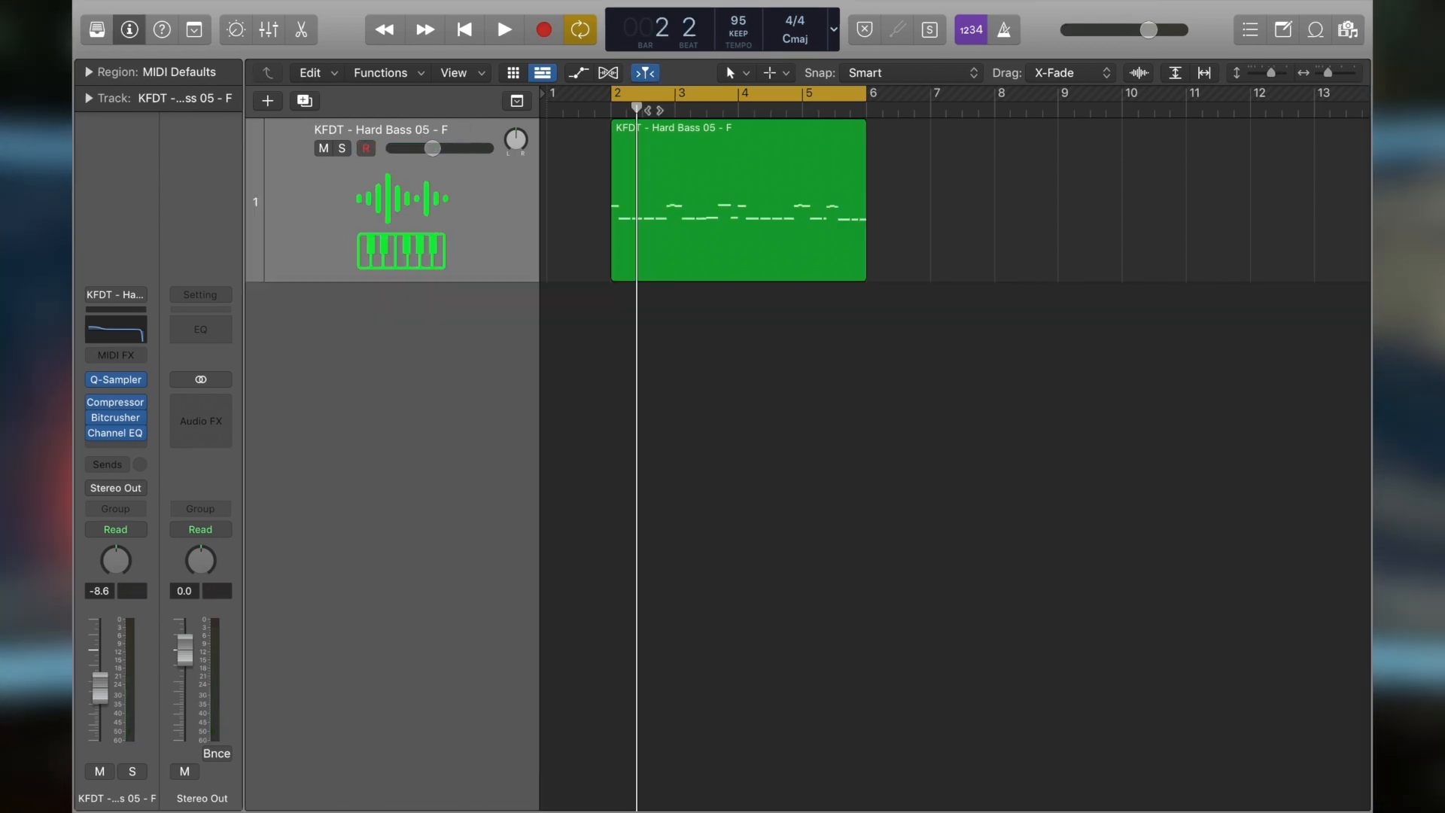
Step: Open the Hard Bass region in an enlarged Piano Roll and play its riff at the current pitch
double_click(692, 137)
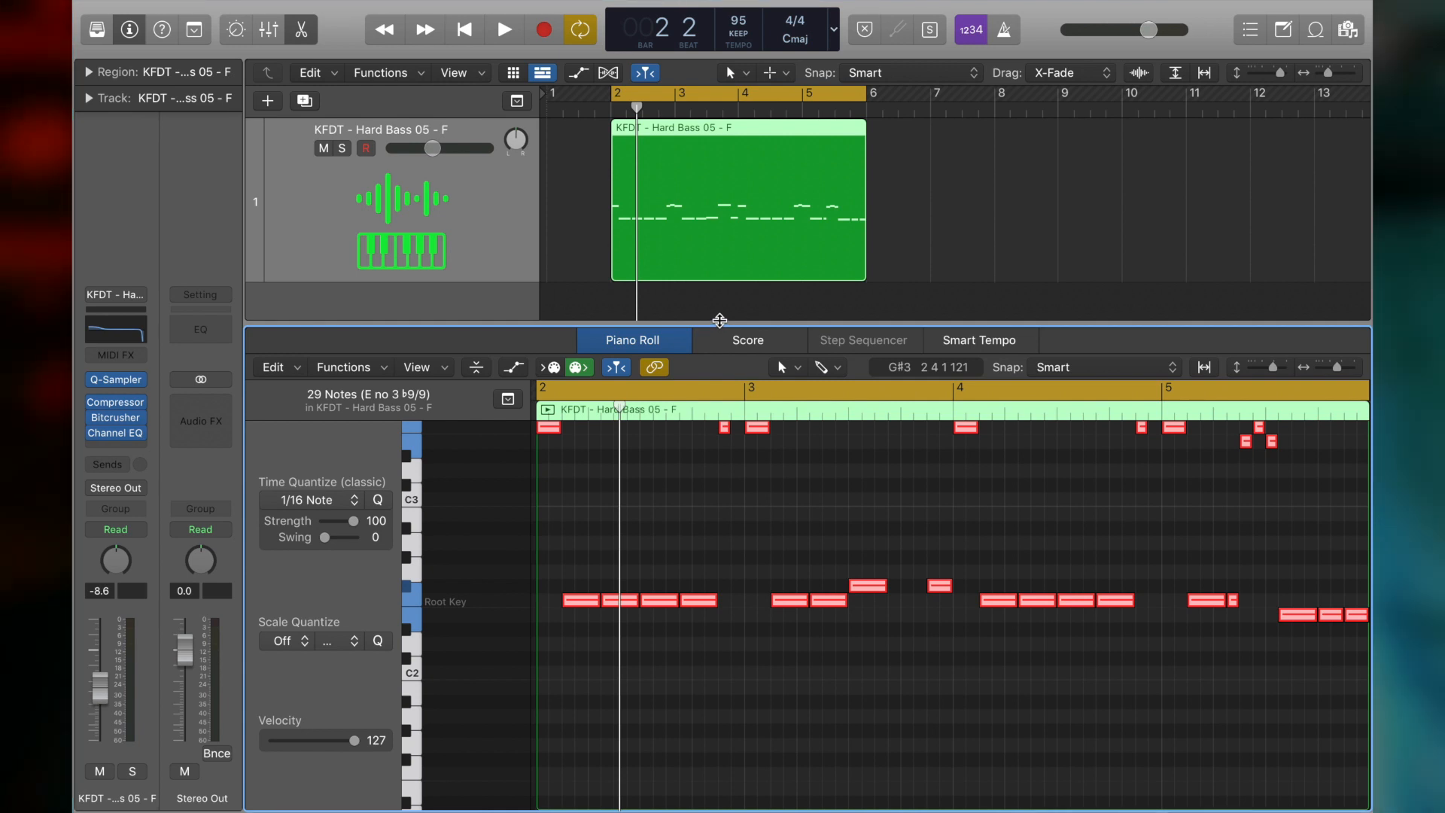
drag(719, 321, 719, 263)
scroll(761, 452, up, 3)
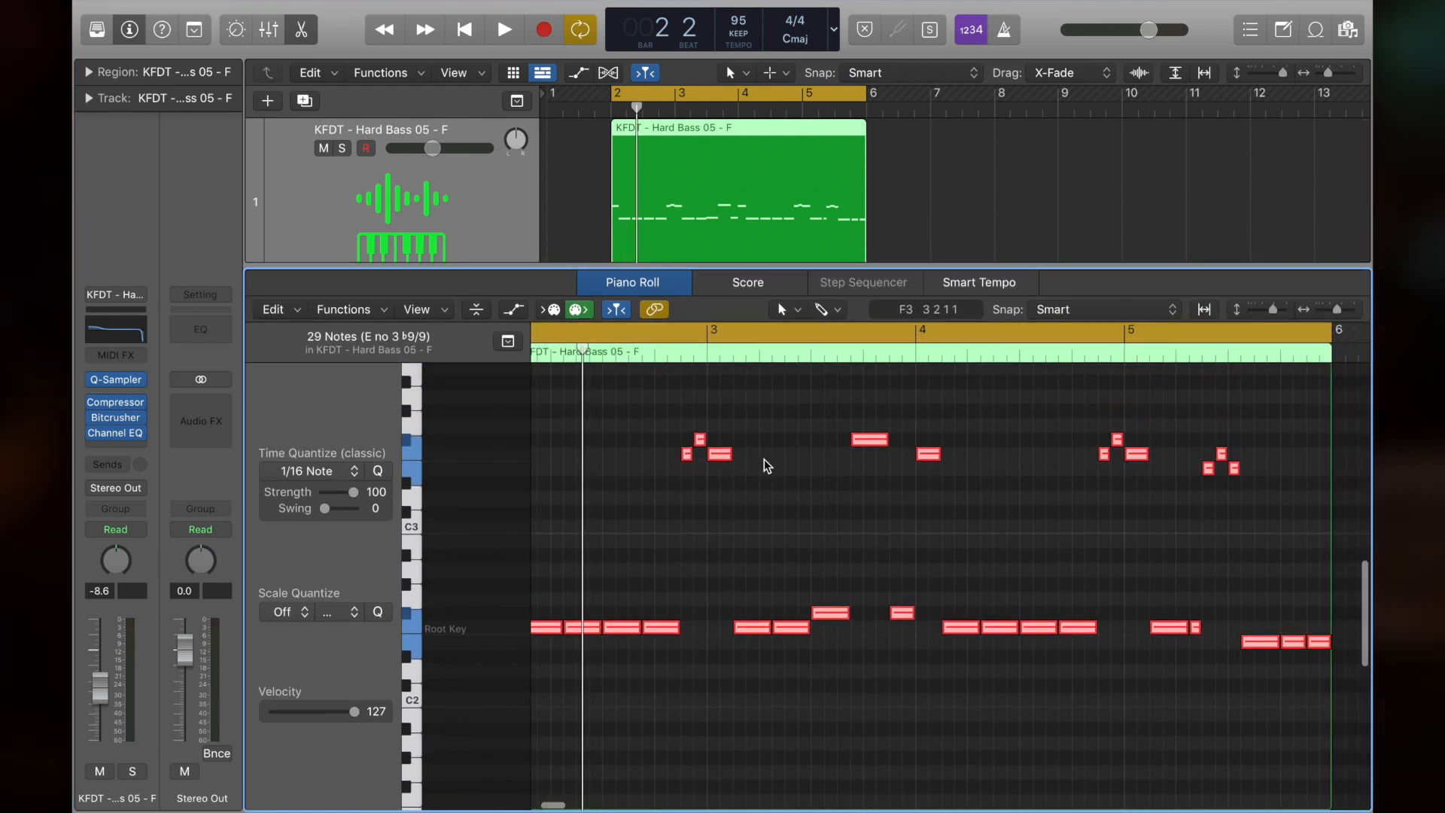
scroll(766, 466, left, 2)
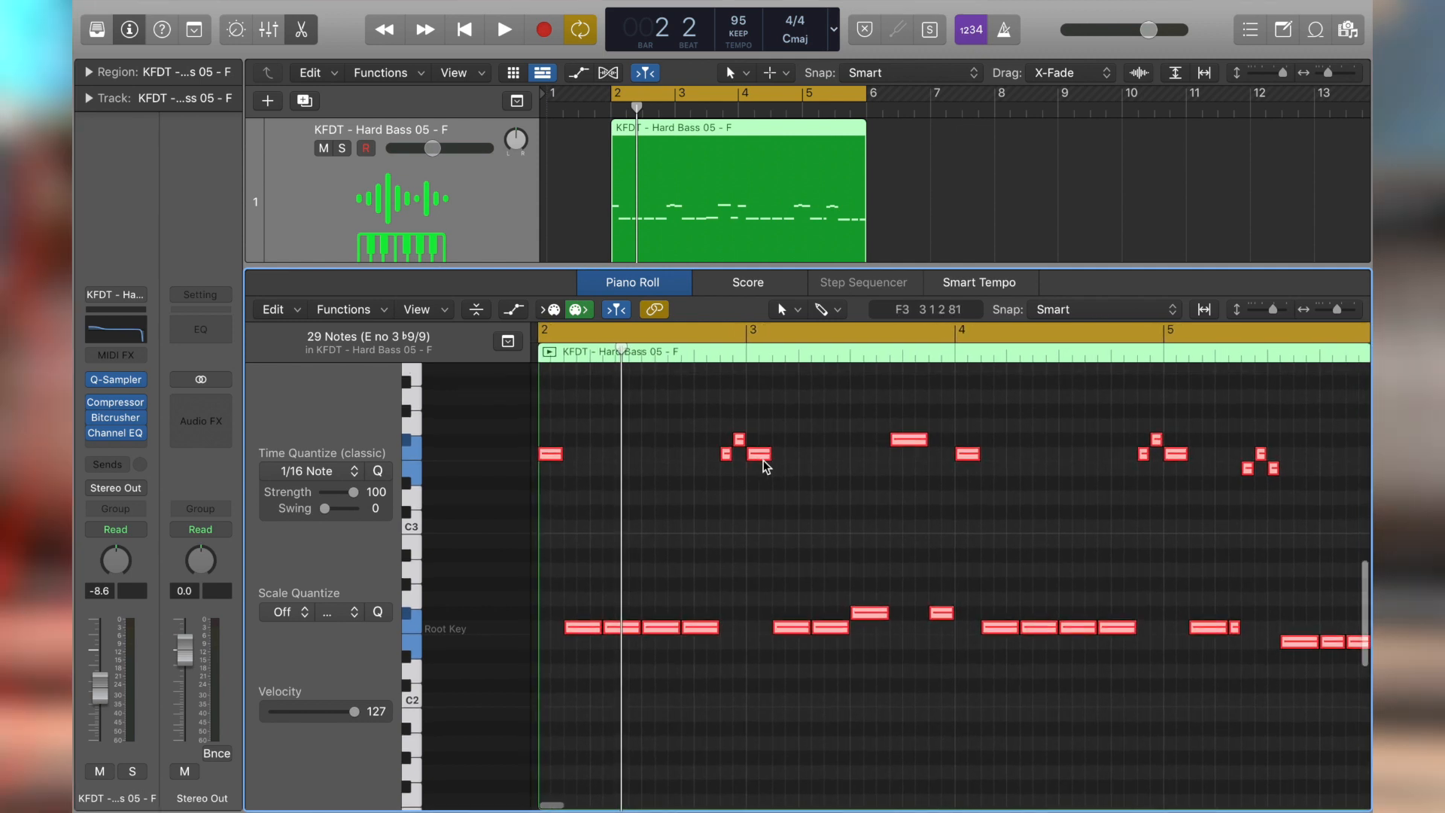
key(space)
scroll(765, 585, down, 1)
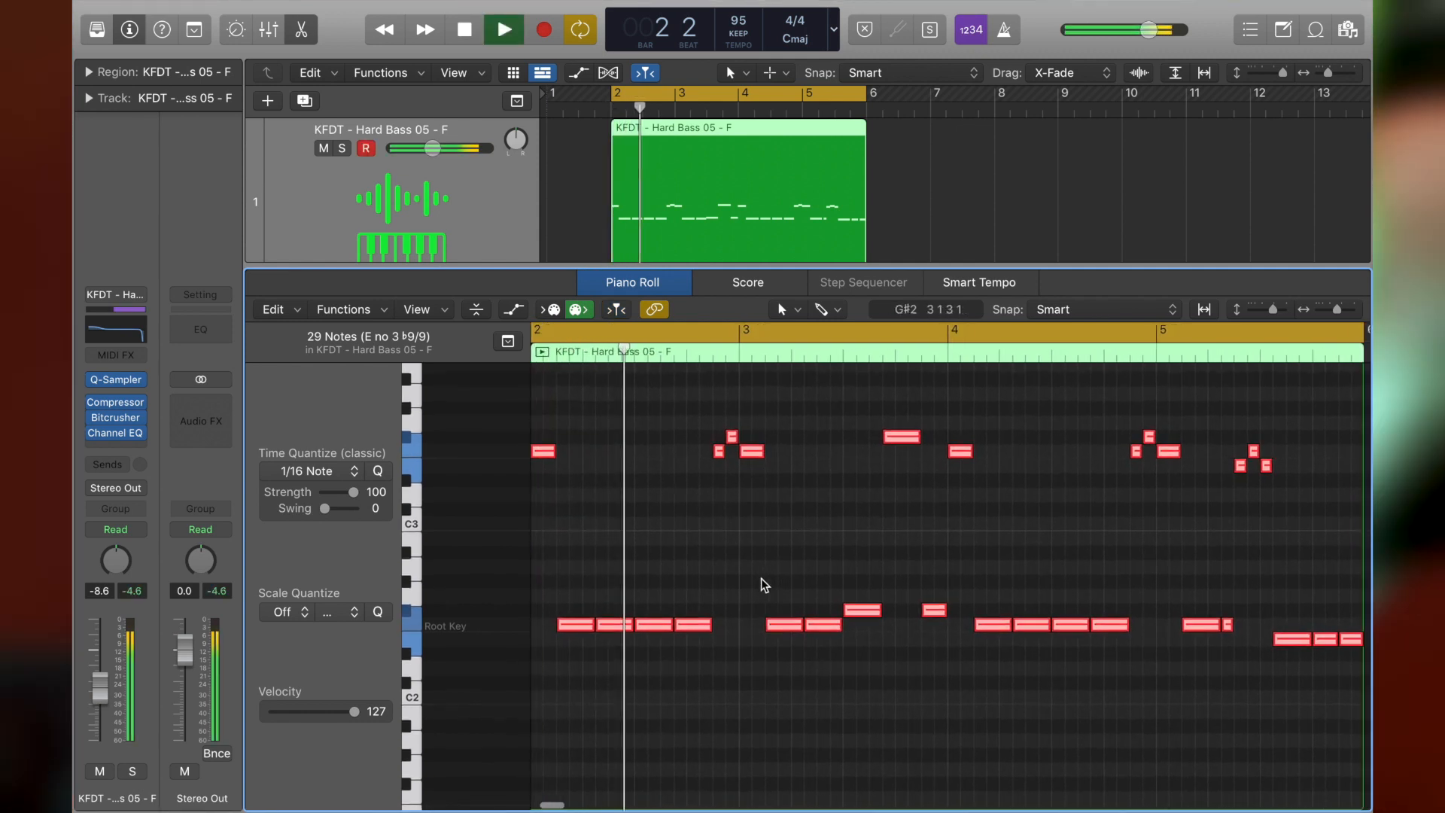
scroll(765, 585, left, 1)
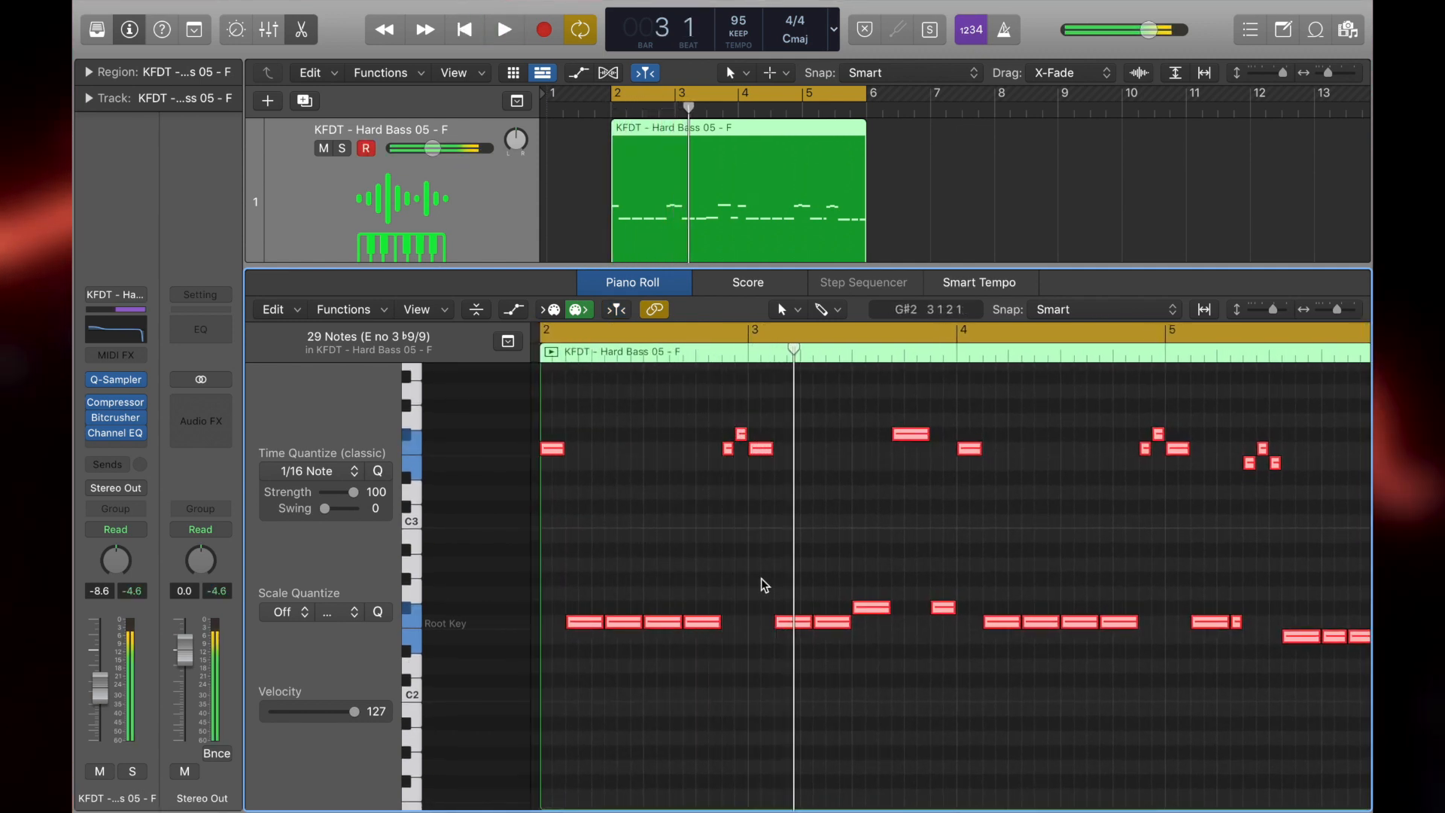
Step: Transpose all the riff's notes down in stages, by one, two and five semitones, playing the loop at each new pitch
scroll(762, 580, up, 1)
key(space)
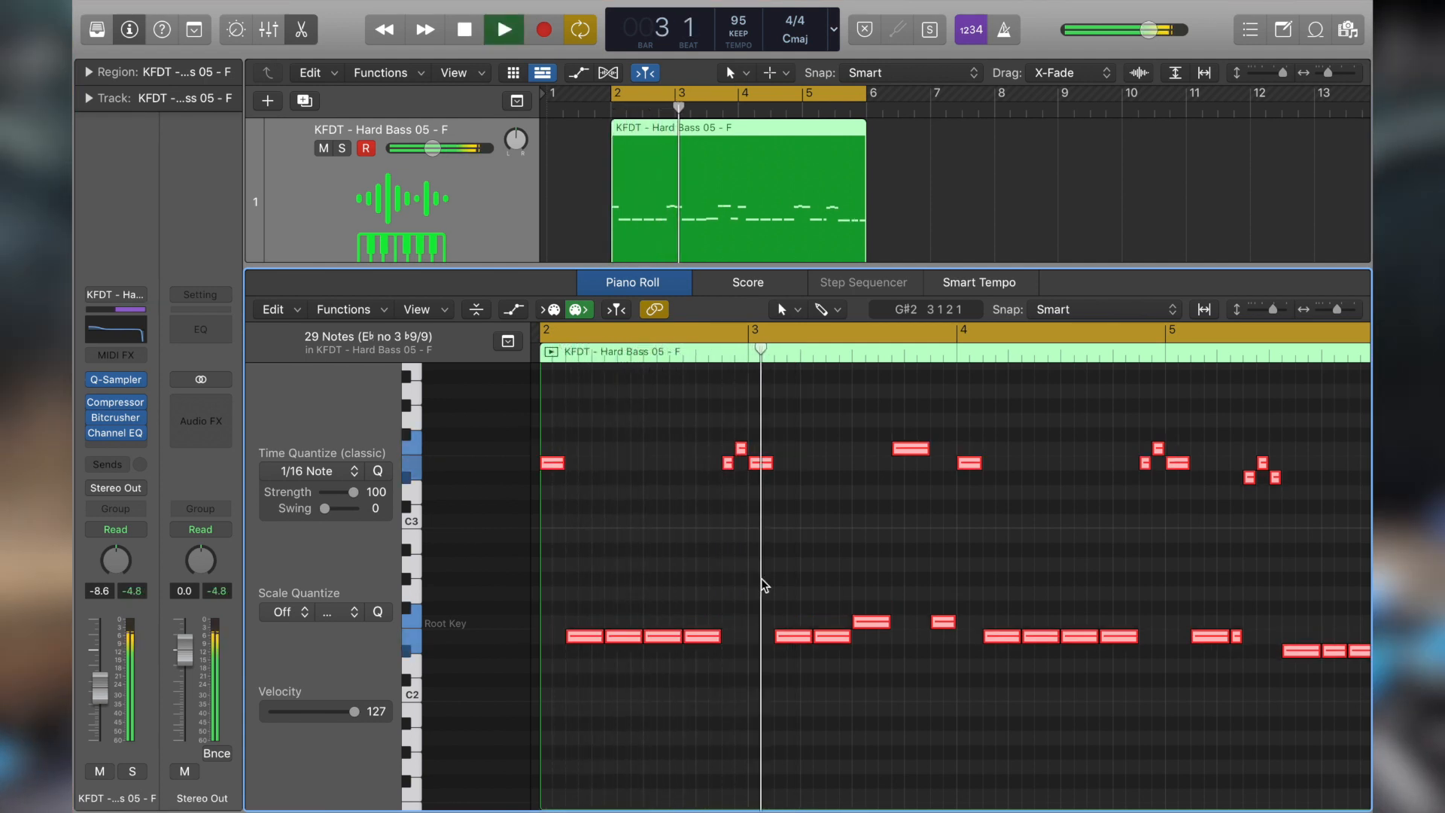
scroll(762, 580, up, 1)
key(space)
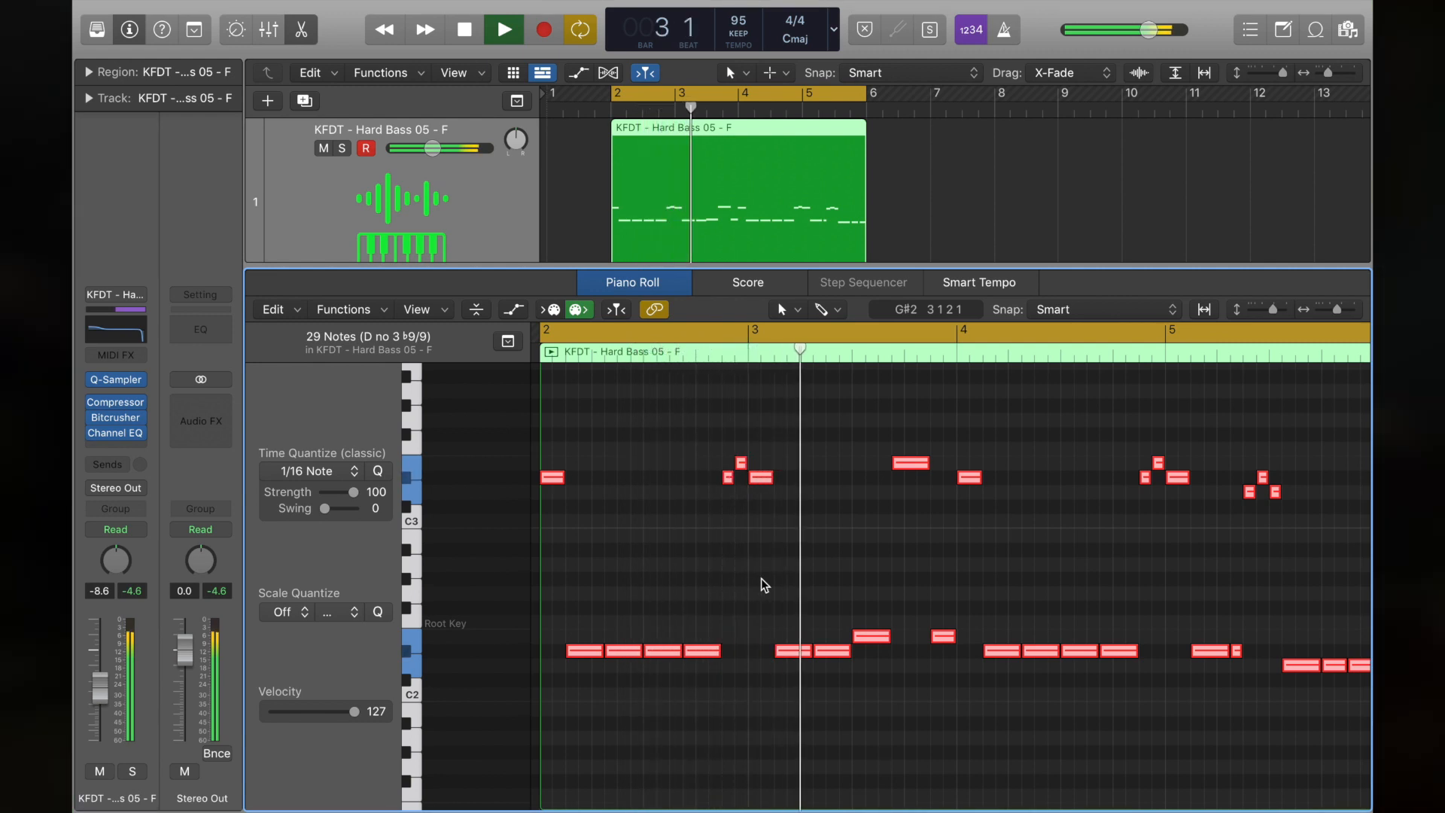
scroll(763, 584, up, 3)
key(space)
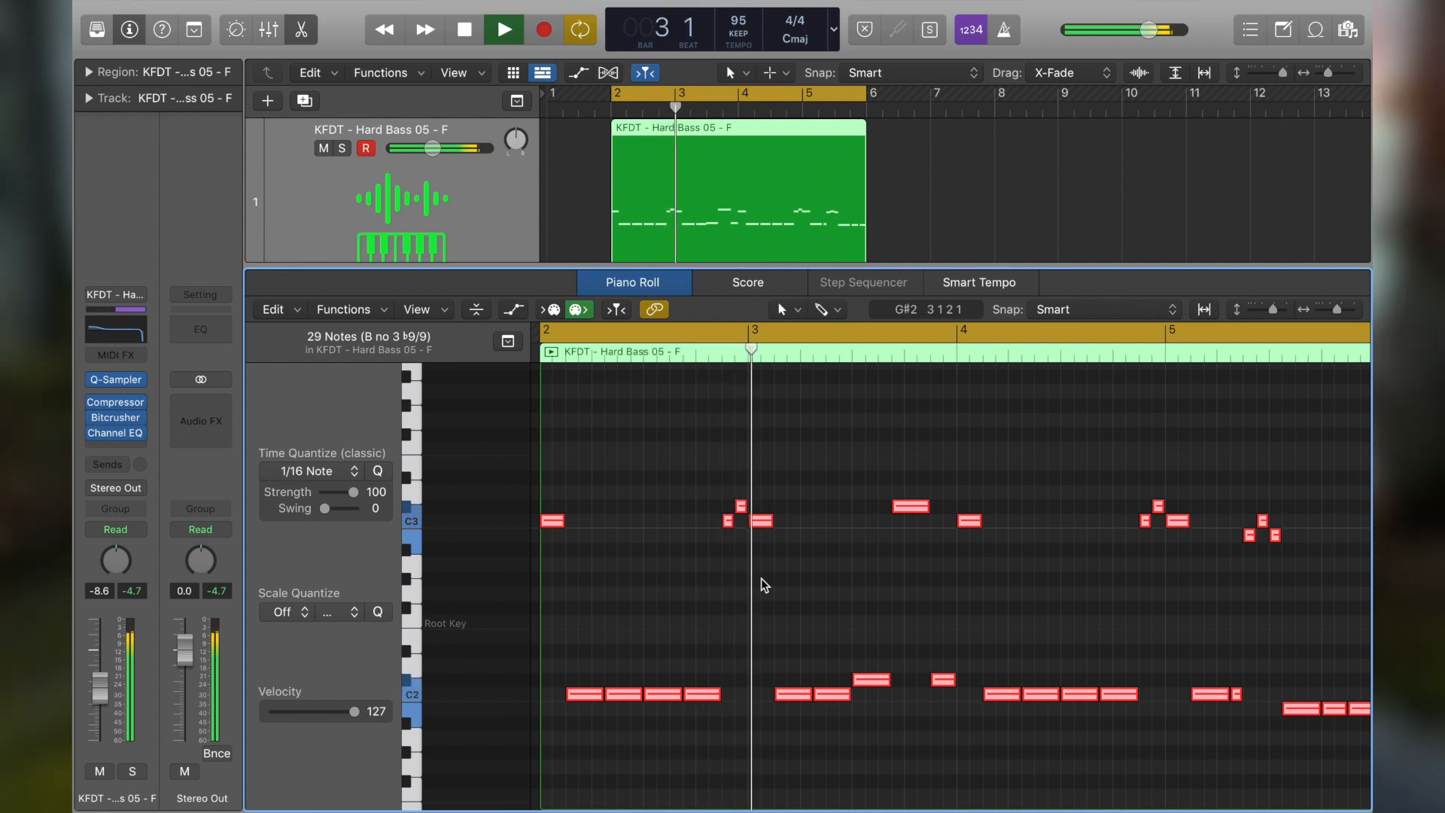
key(space)
scroll(764, 584, up, 2)
key(space)
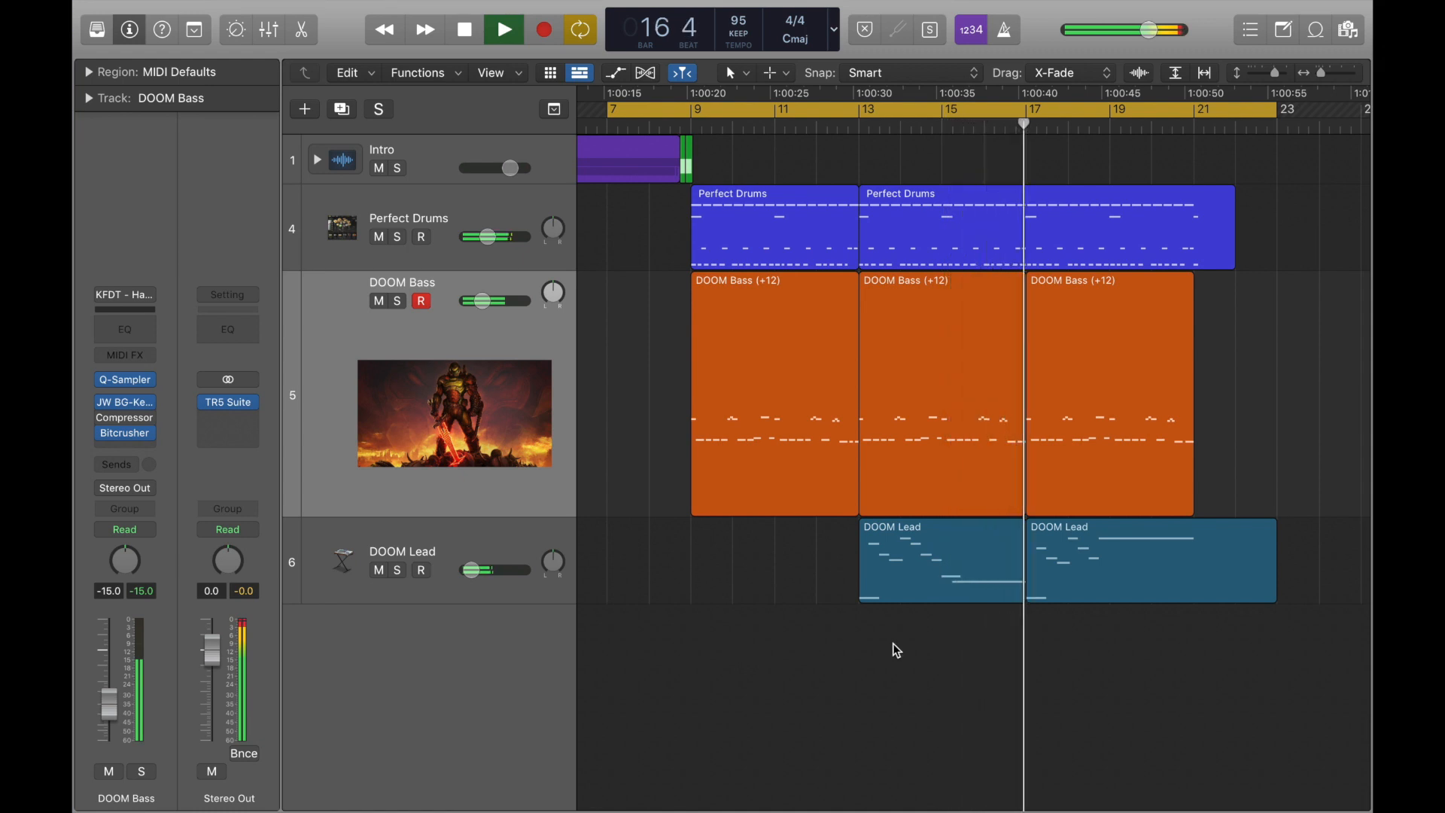
Step: Stop the song and inspect the sample start point in the DOOM Bass track's Quick Sampler
key(space)
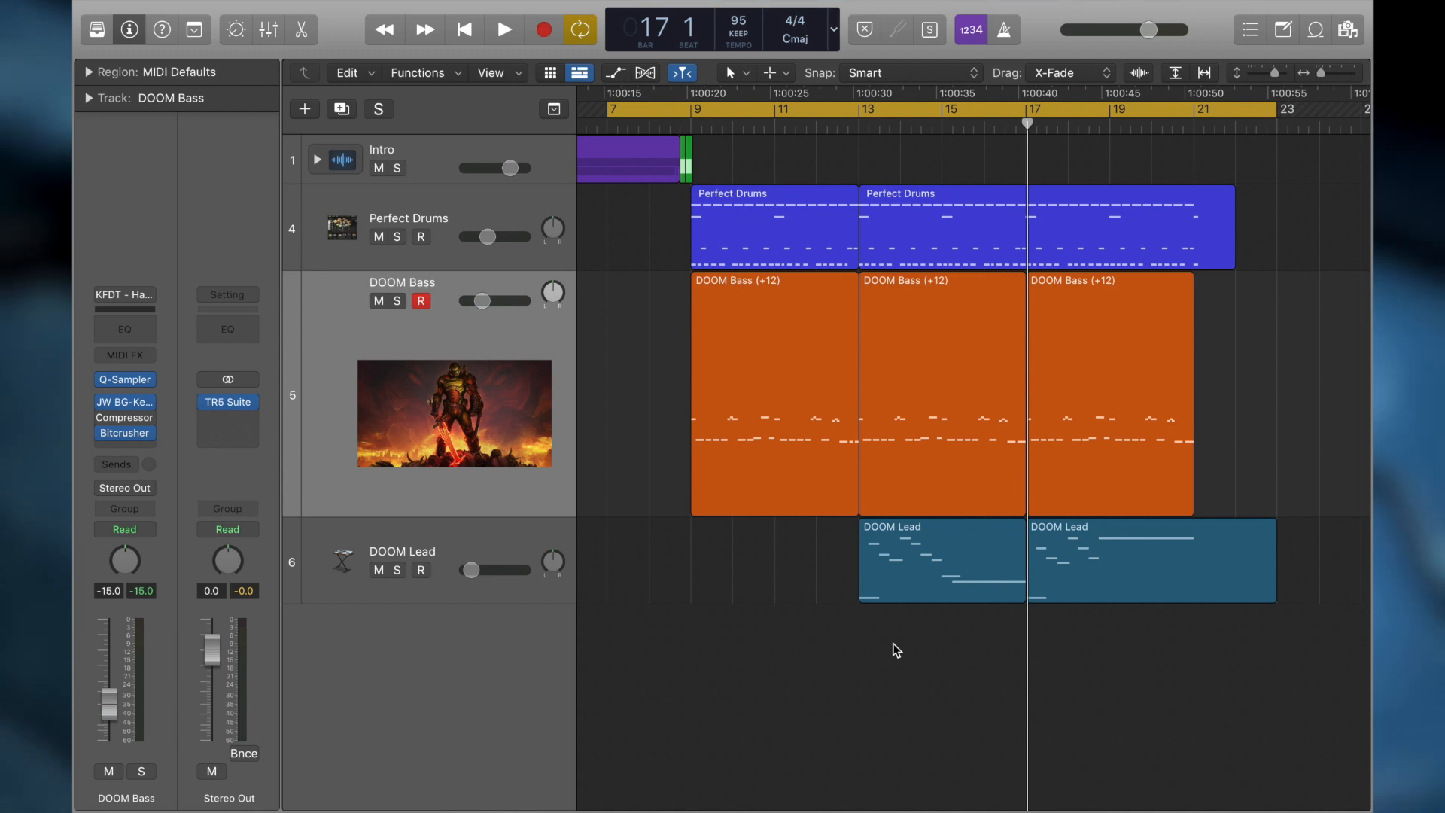
click(125, 379)
click(1121, 140)
click(1124, 141)
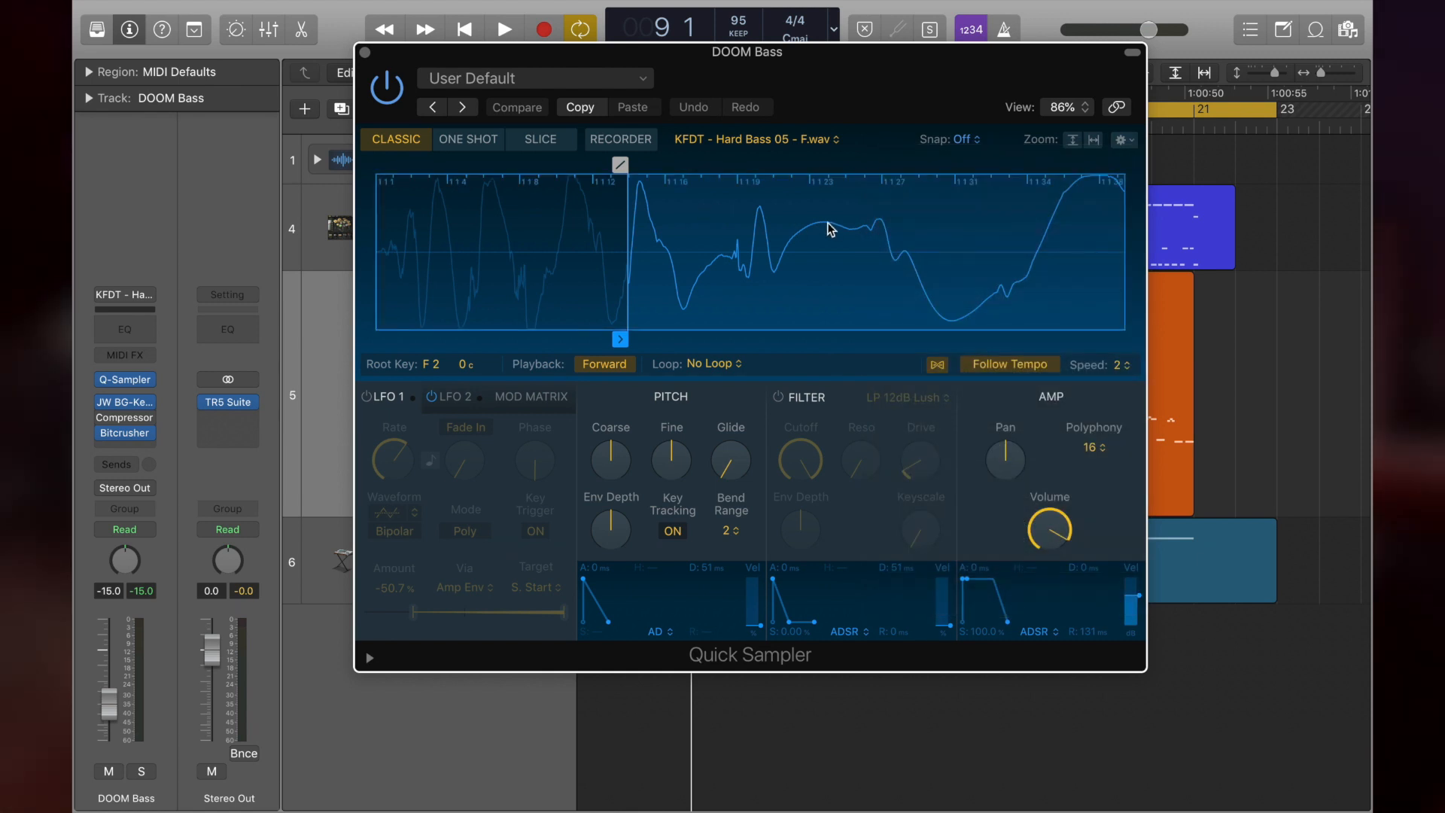
scroll(732, 228, down, 3)
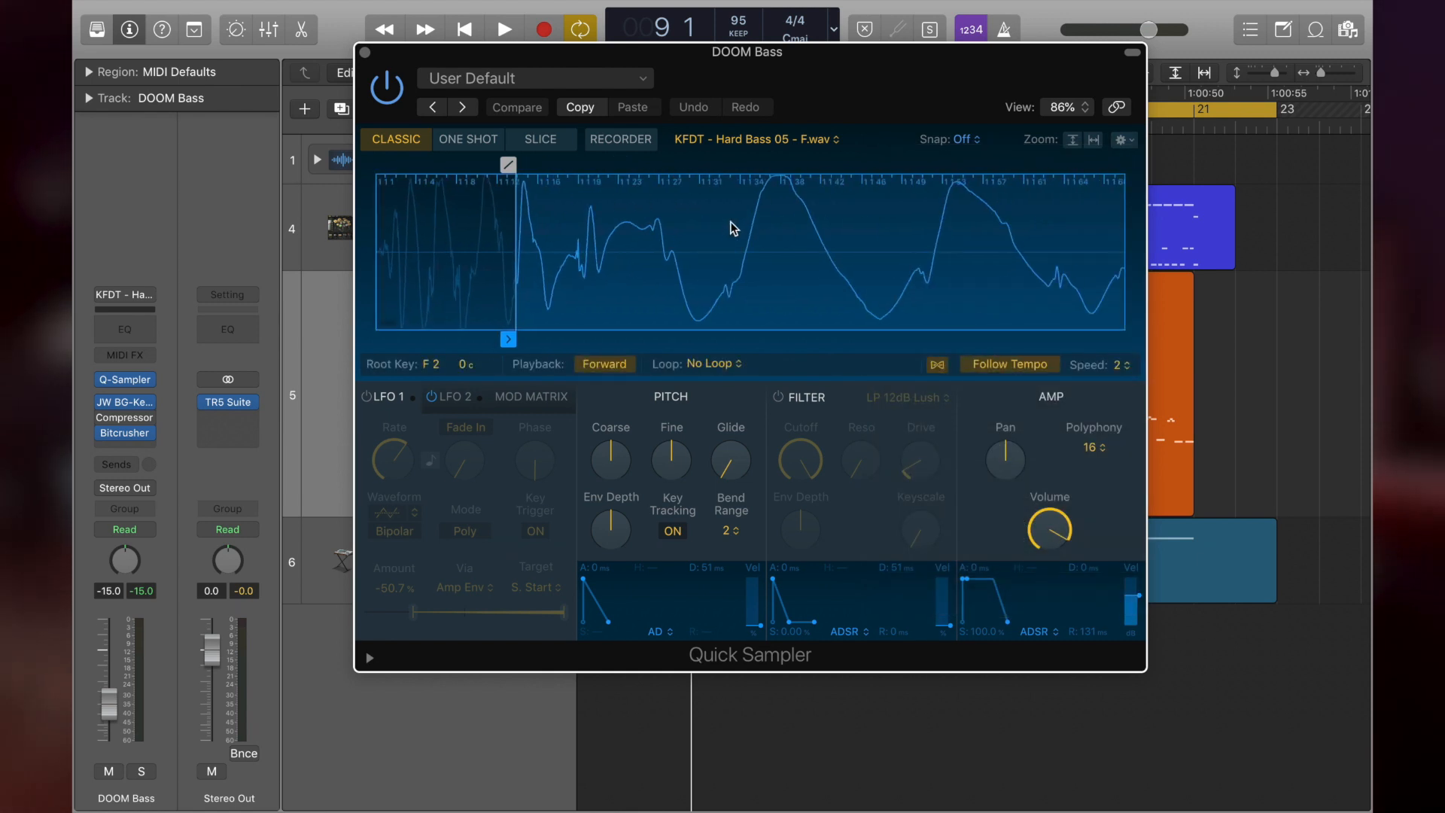
click(365, 52)
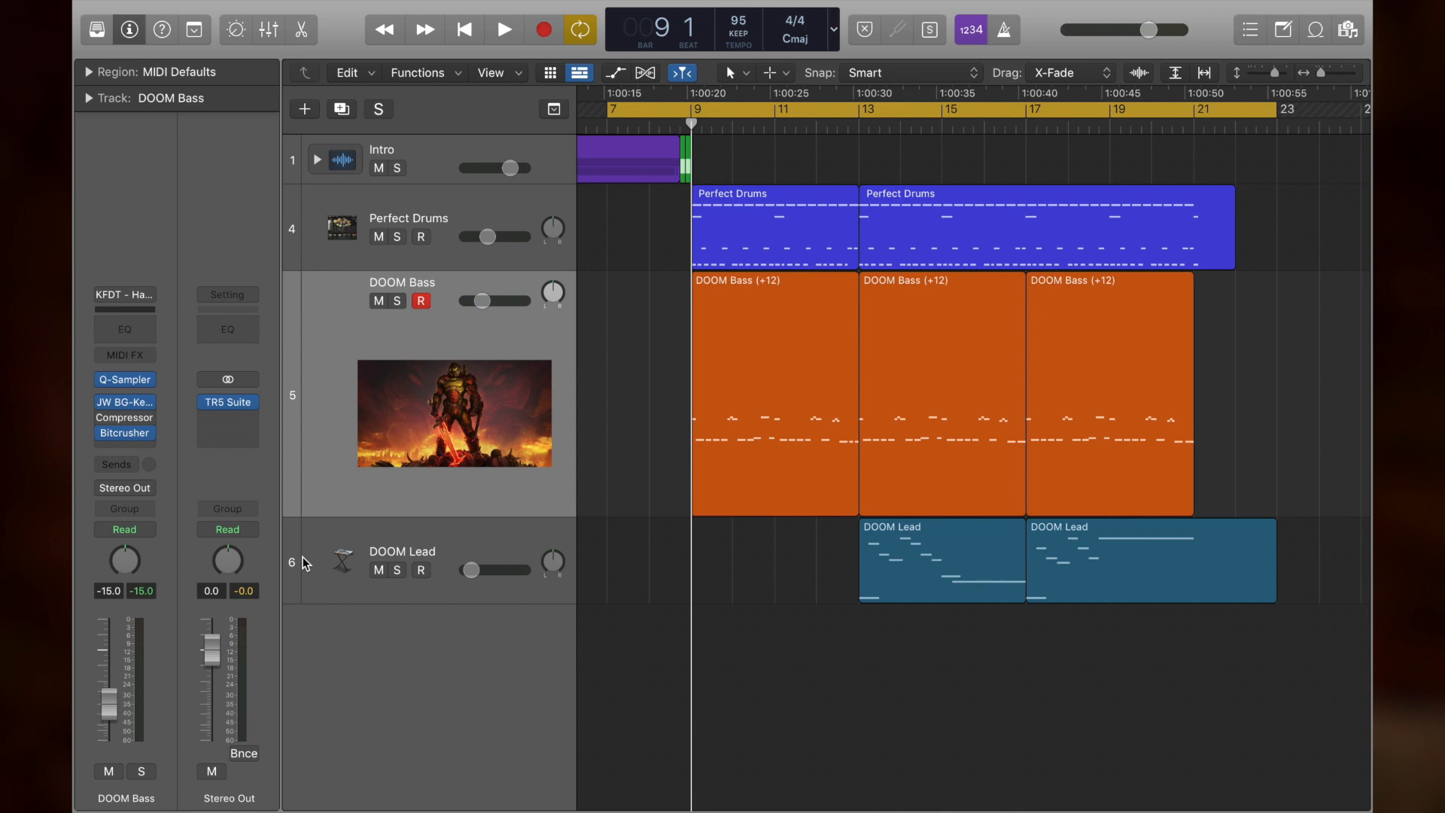
Step: Review the JW BG-Keys settings on the DOOM Bass track, including Push and Mix, and close the plug-in
mouse_move(129, 410)
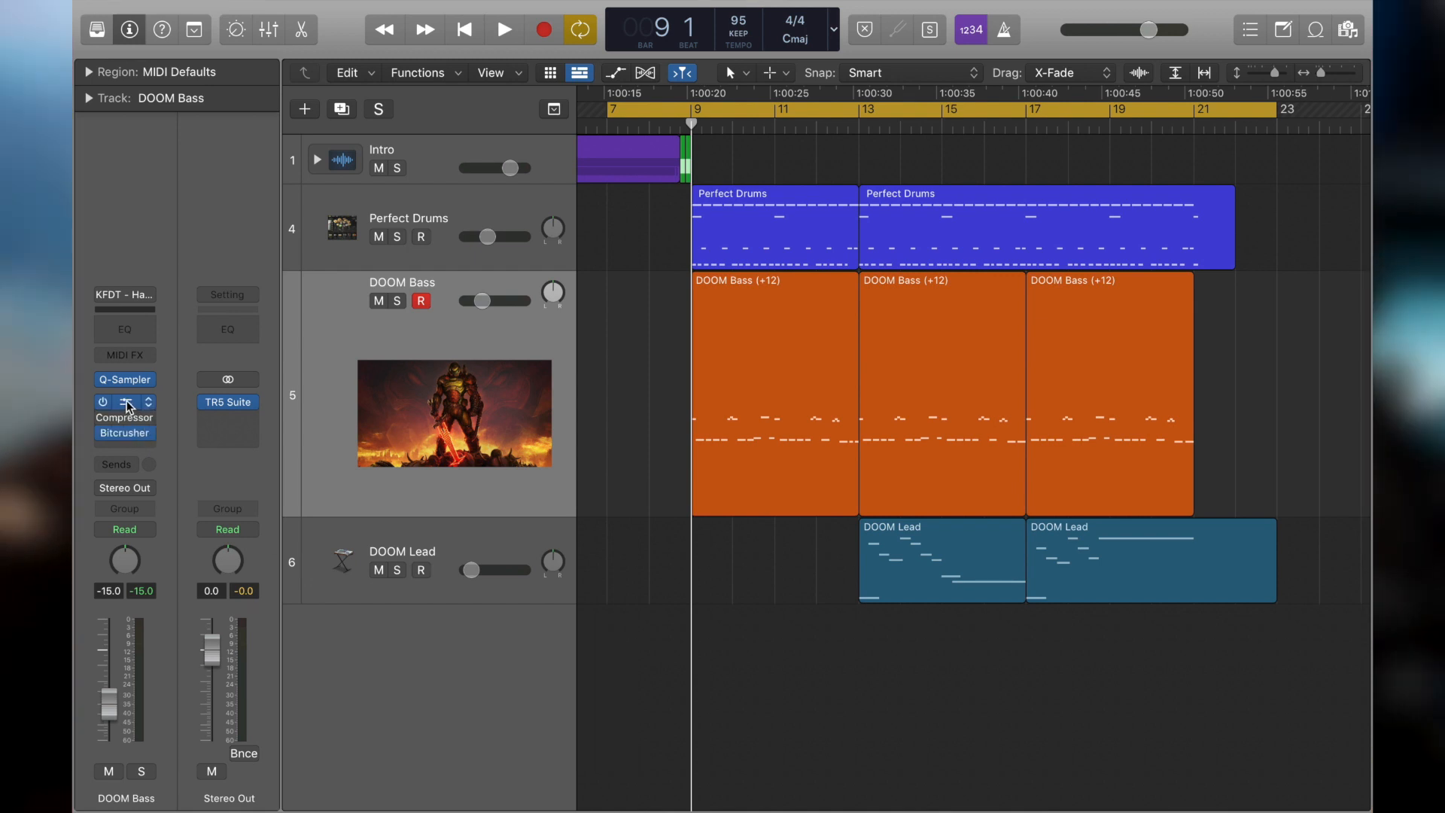
click(130, 407)
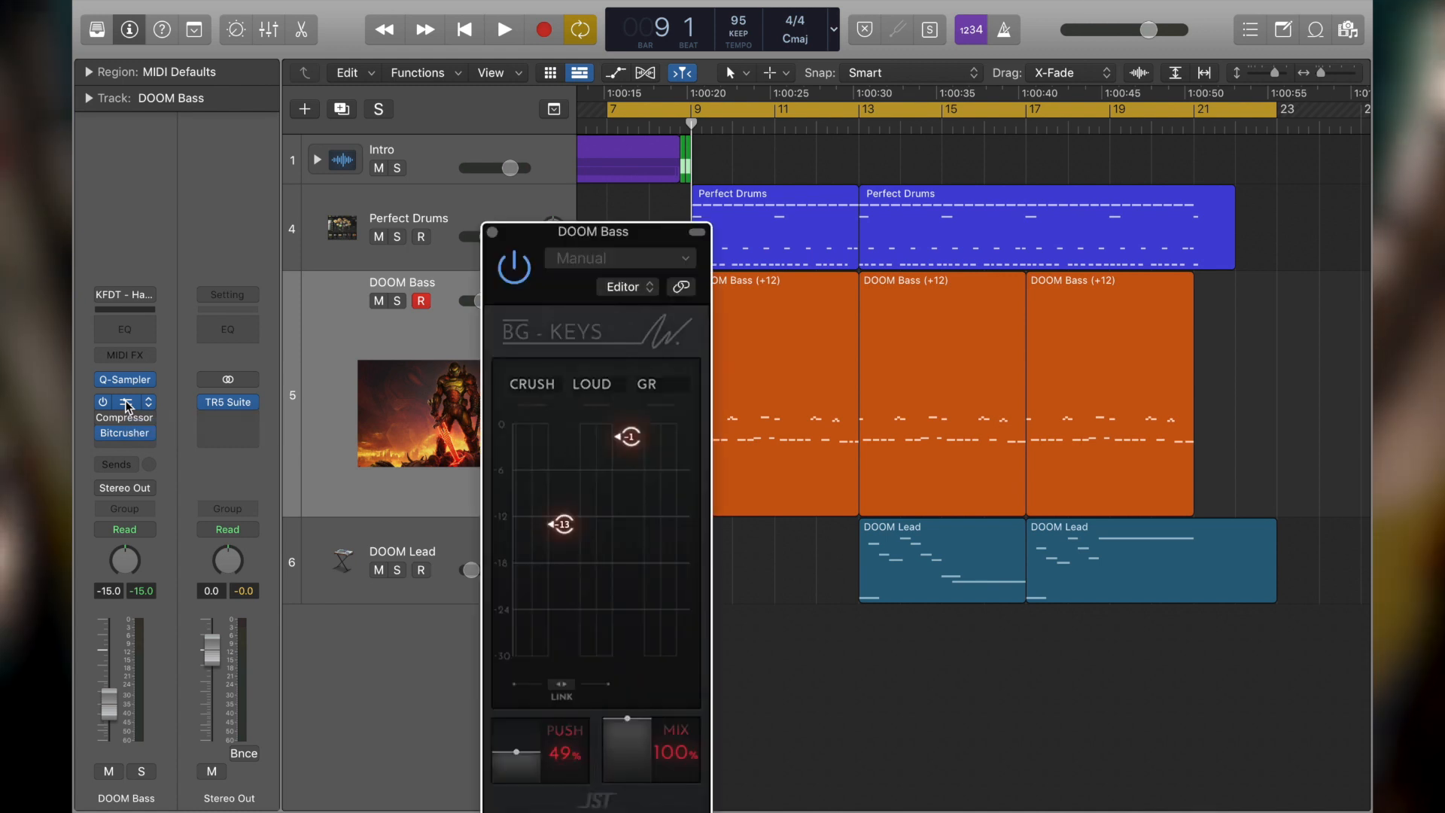
drag(607, 232, 635, 75)
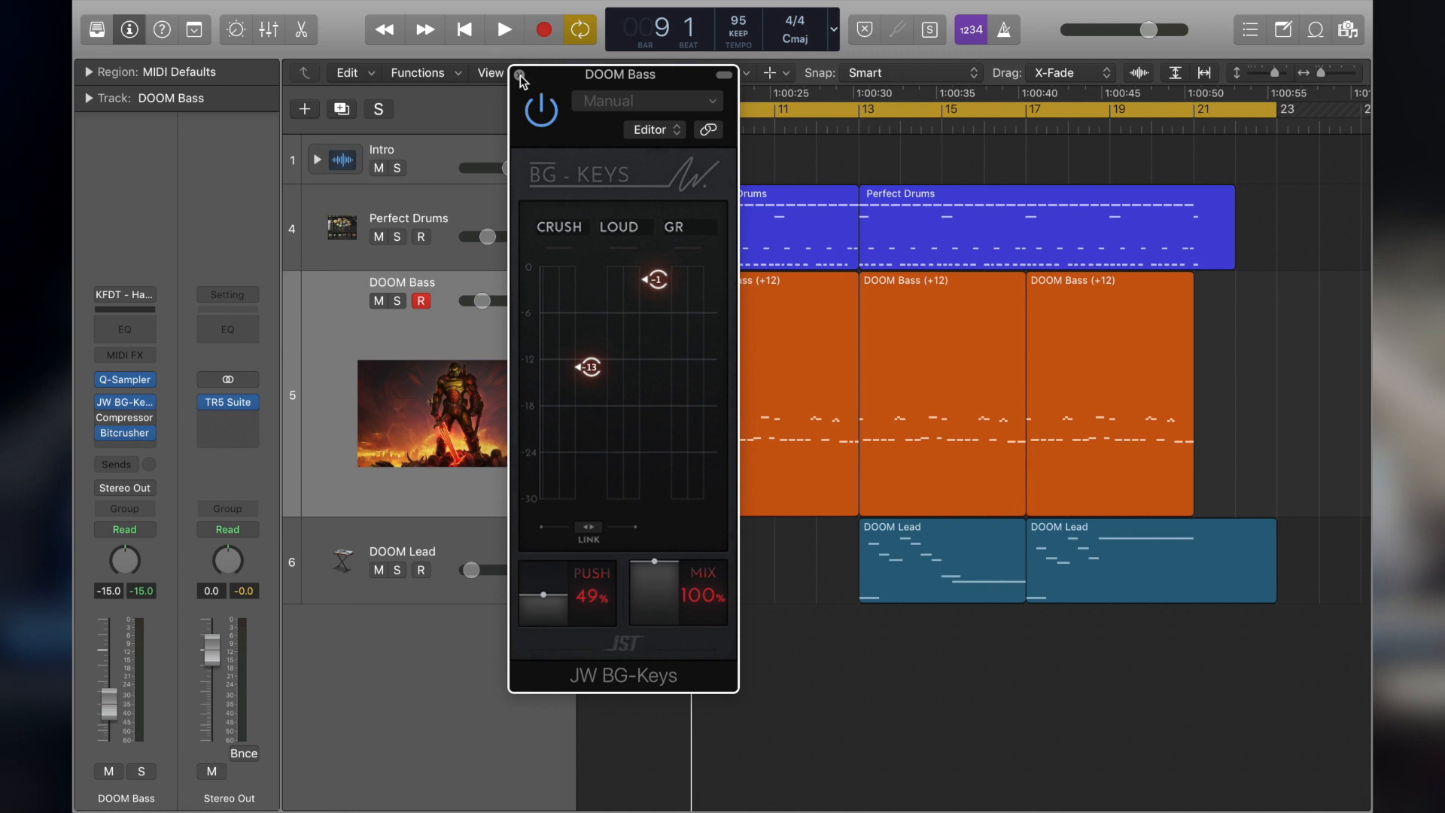
click(520, 76)
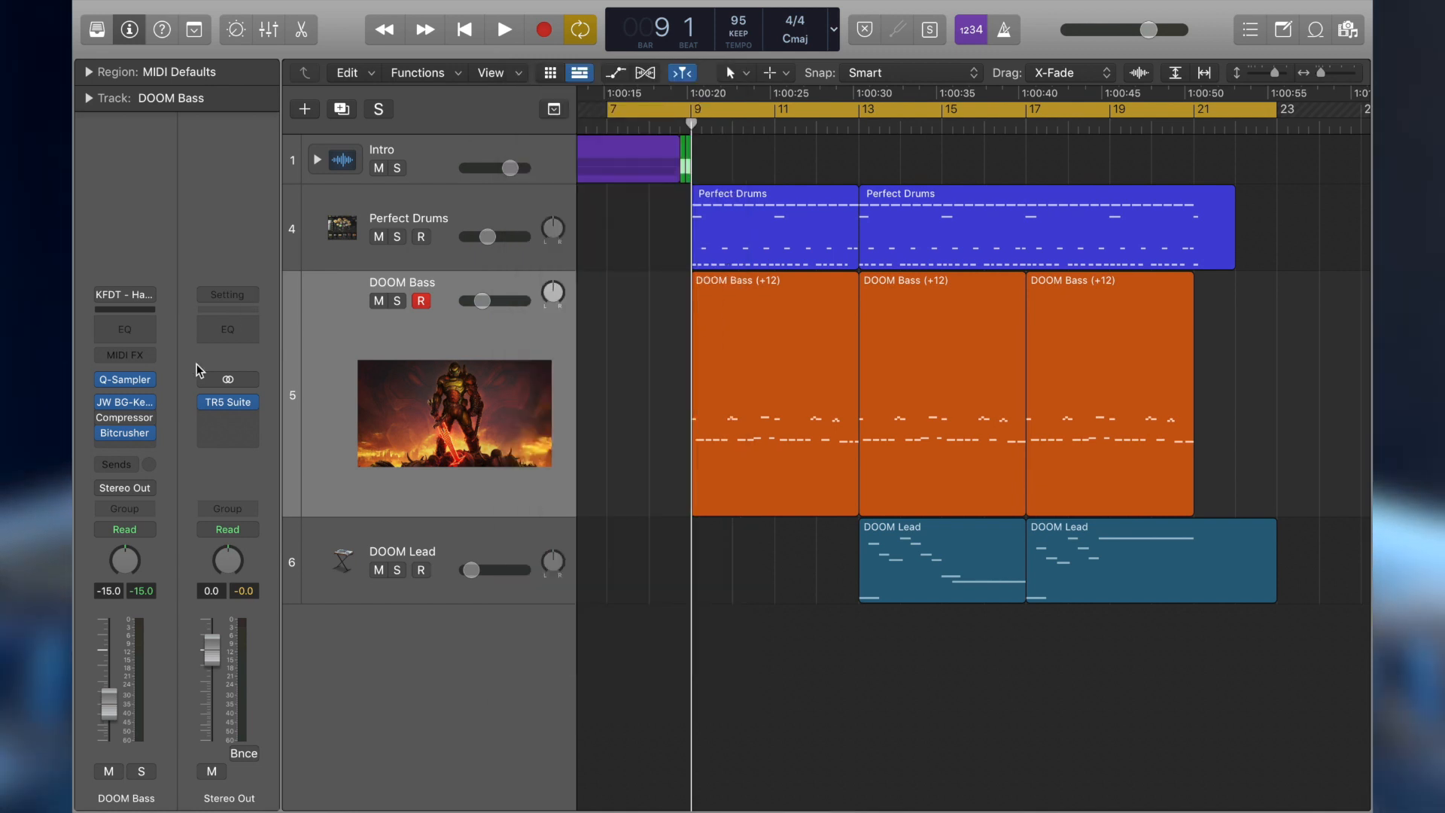
Step: Review the drive, resolution and mode of the DOOM Bass track's Bitcrusher and close it
click(128, 434)
drag(831, 239, 790, 228)
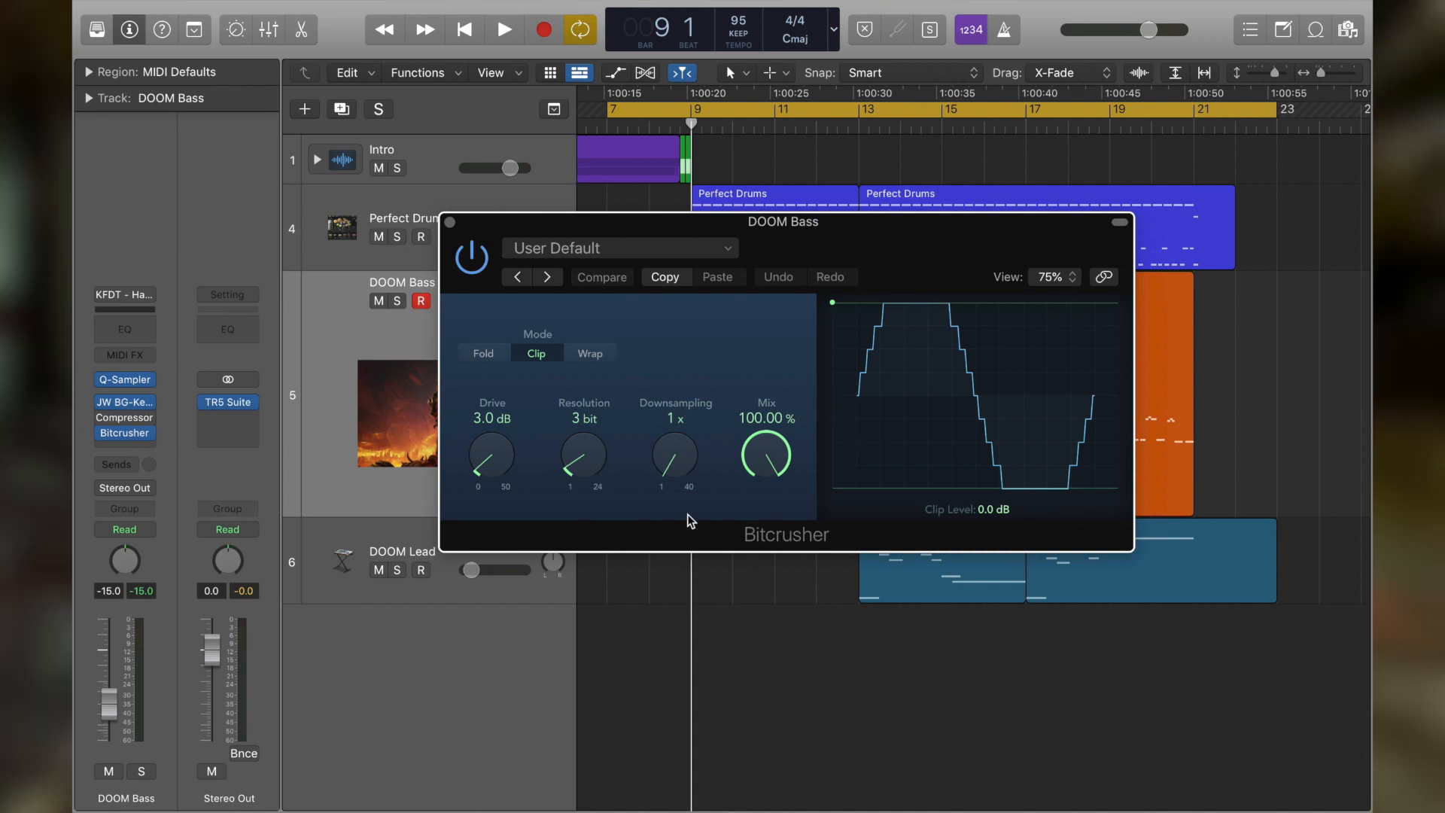
click(451, 223)
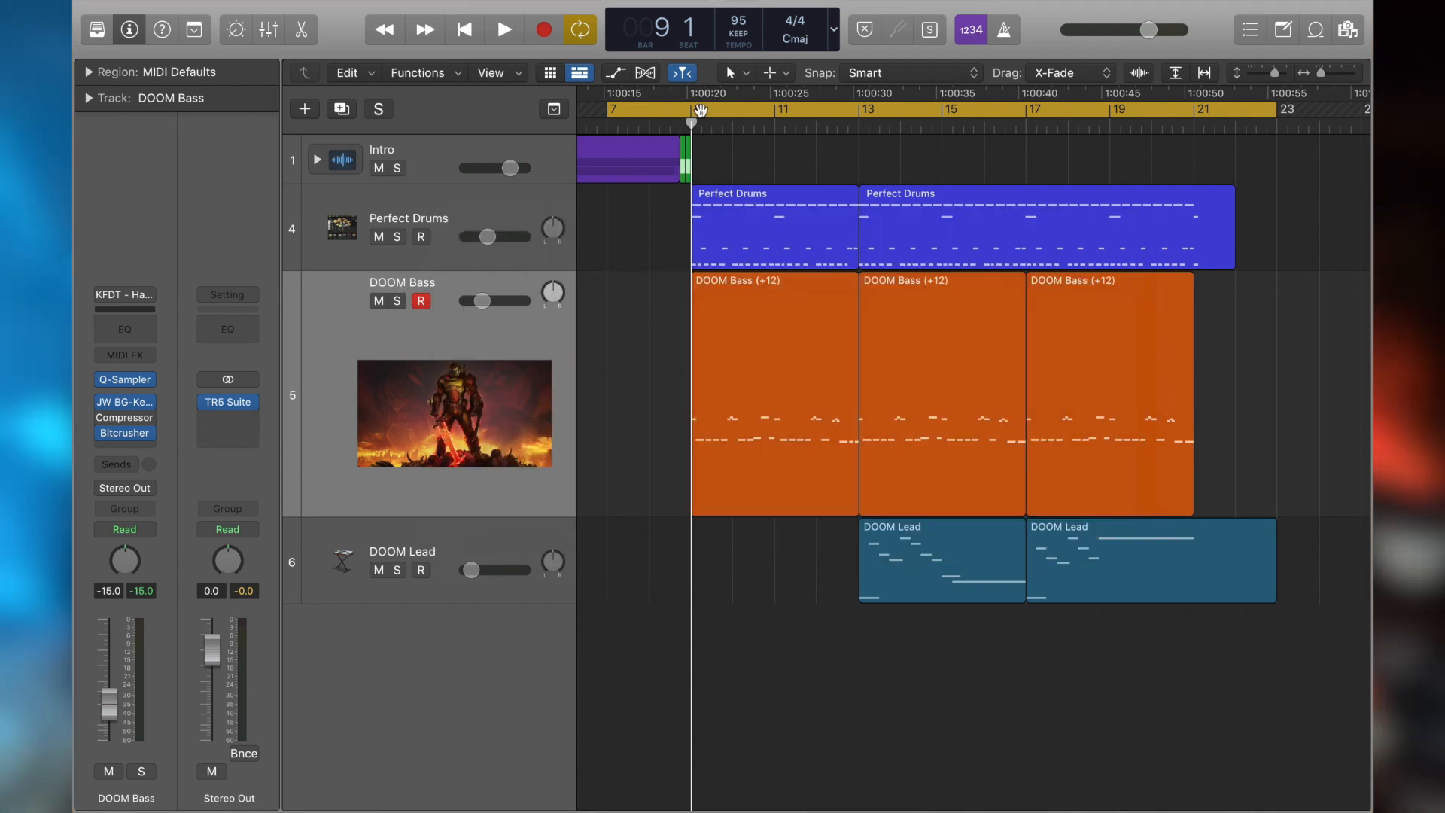
Step: Set the cycle range from bar 9 to 13 and check the DOOM Bass Compressor's ratio and release
drag(700, 111, 857, 110)
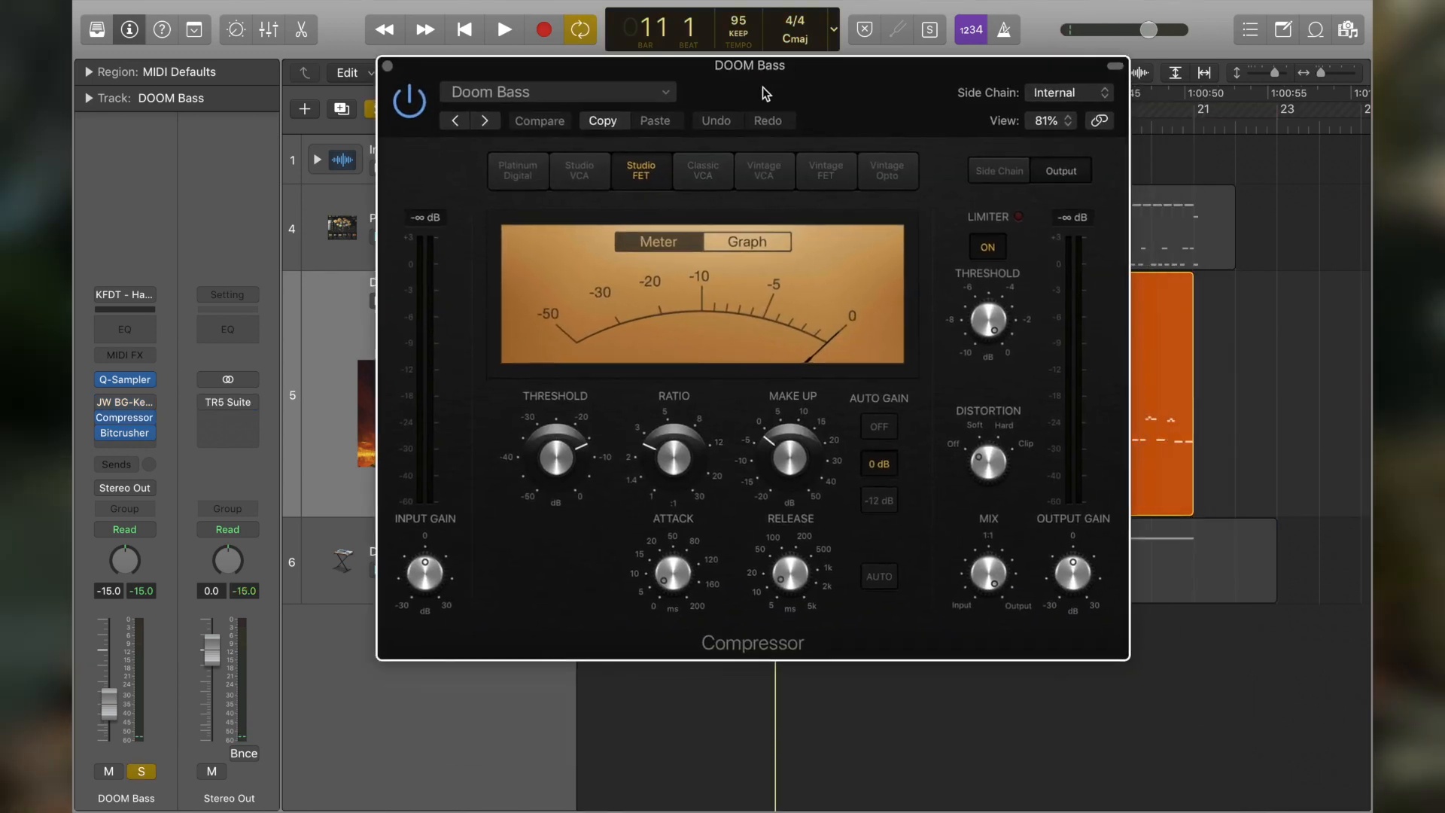
drag(763, 87, 759, 86)
mouse_move(672, 449)
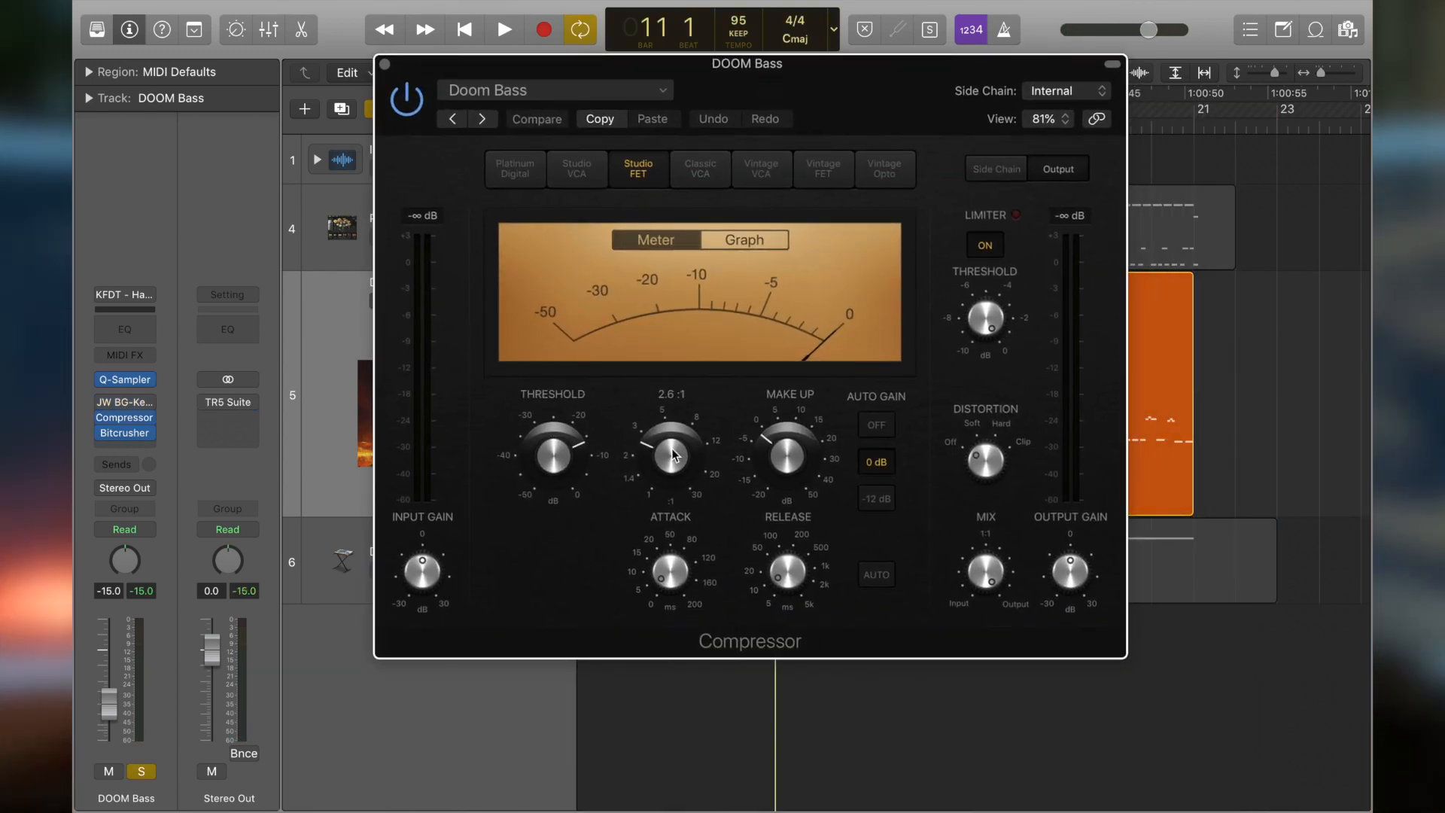
mouse_move(792, 576)
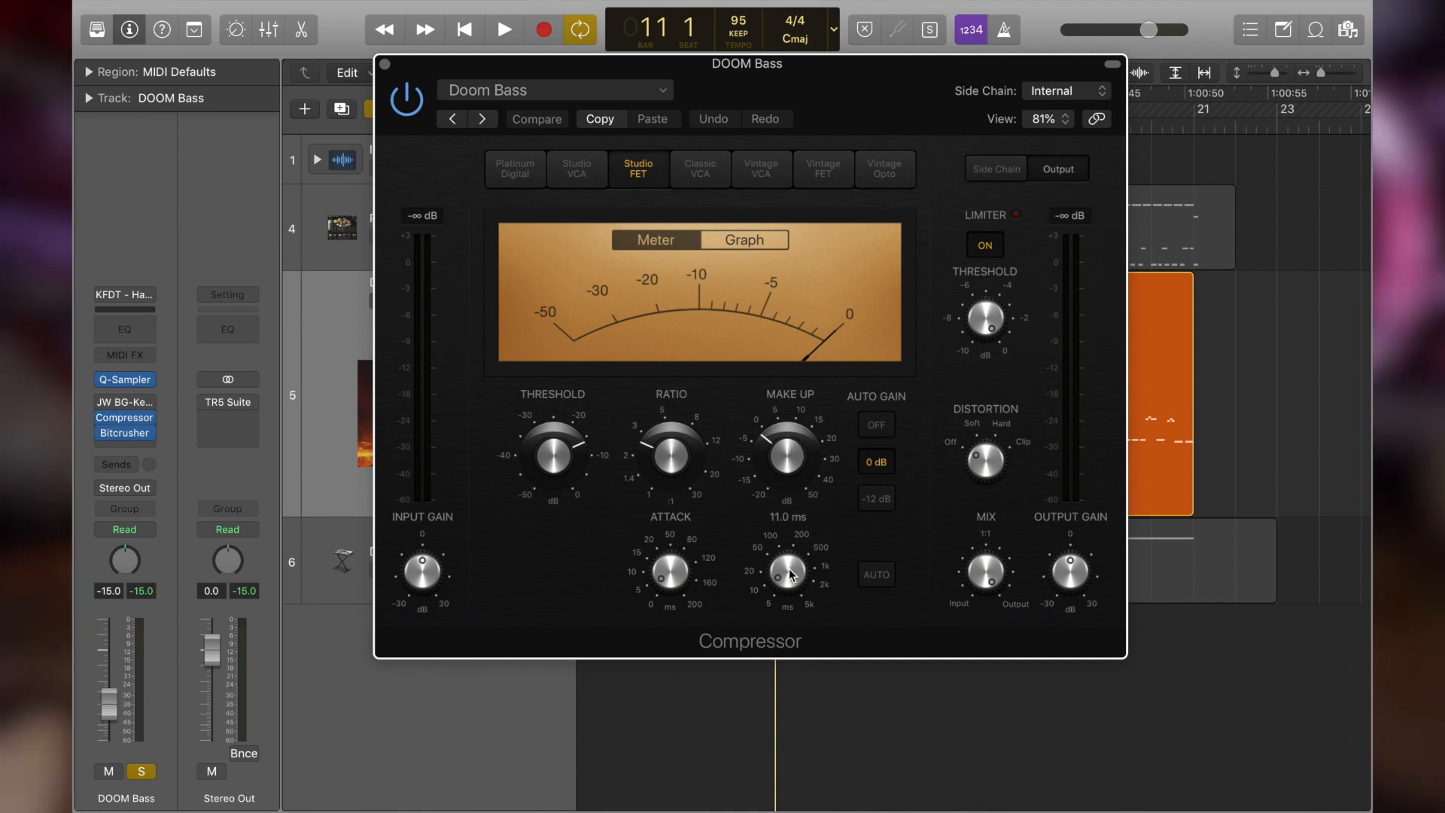
click(384, 66)
Step: After playing the soloed bass through the Compressor, bypass the Compressor and enable TR5 Suite on the Stereo Out
key(space)
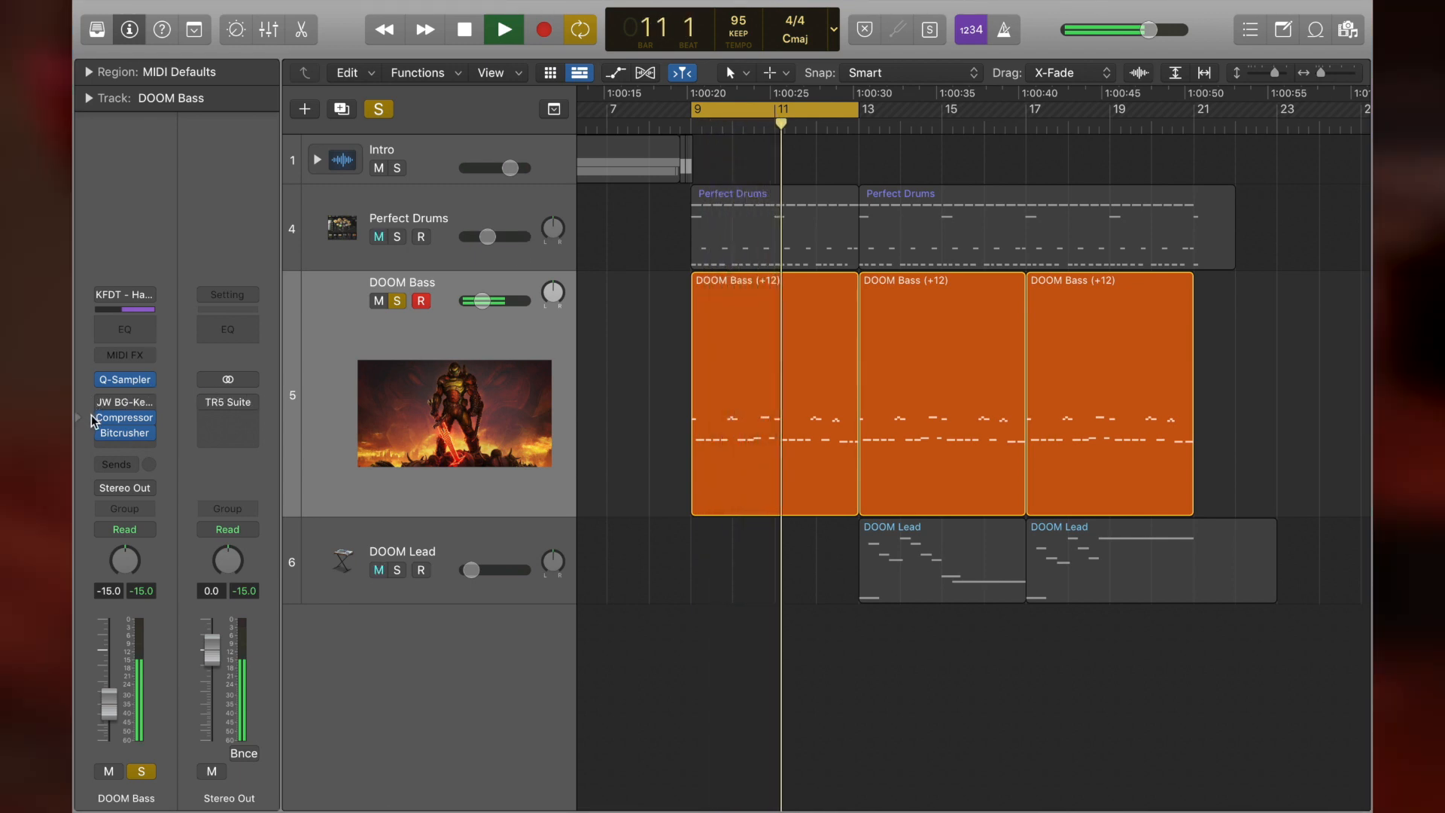
key(space)
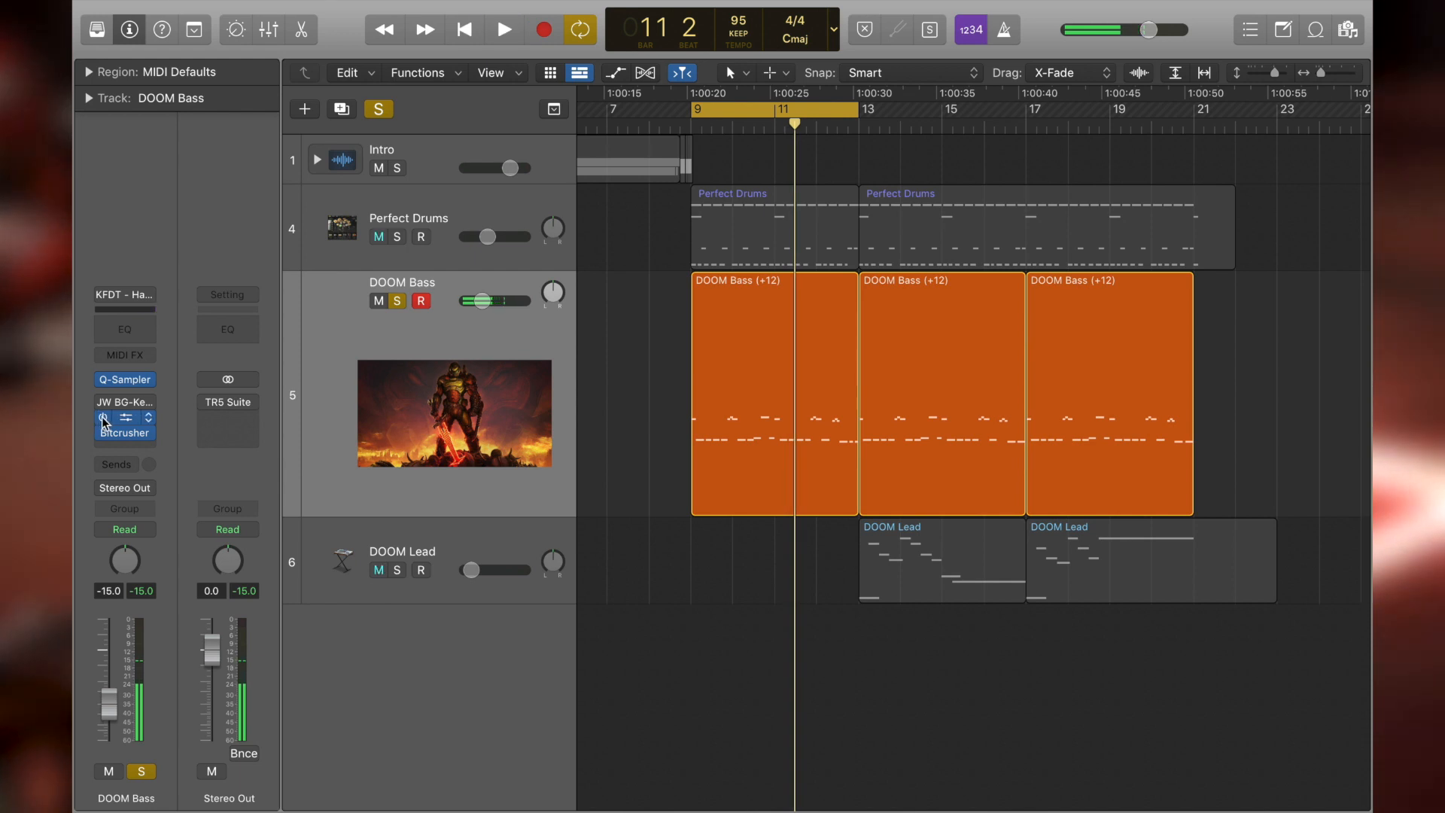
click(104, 417)
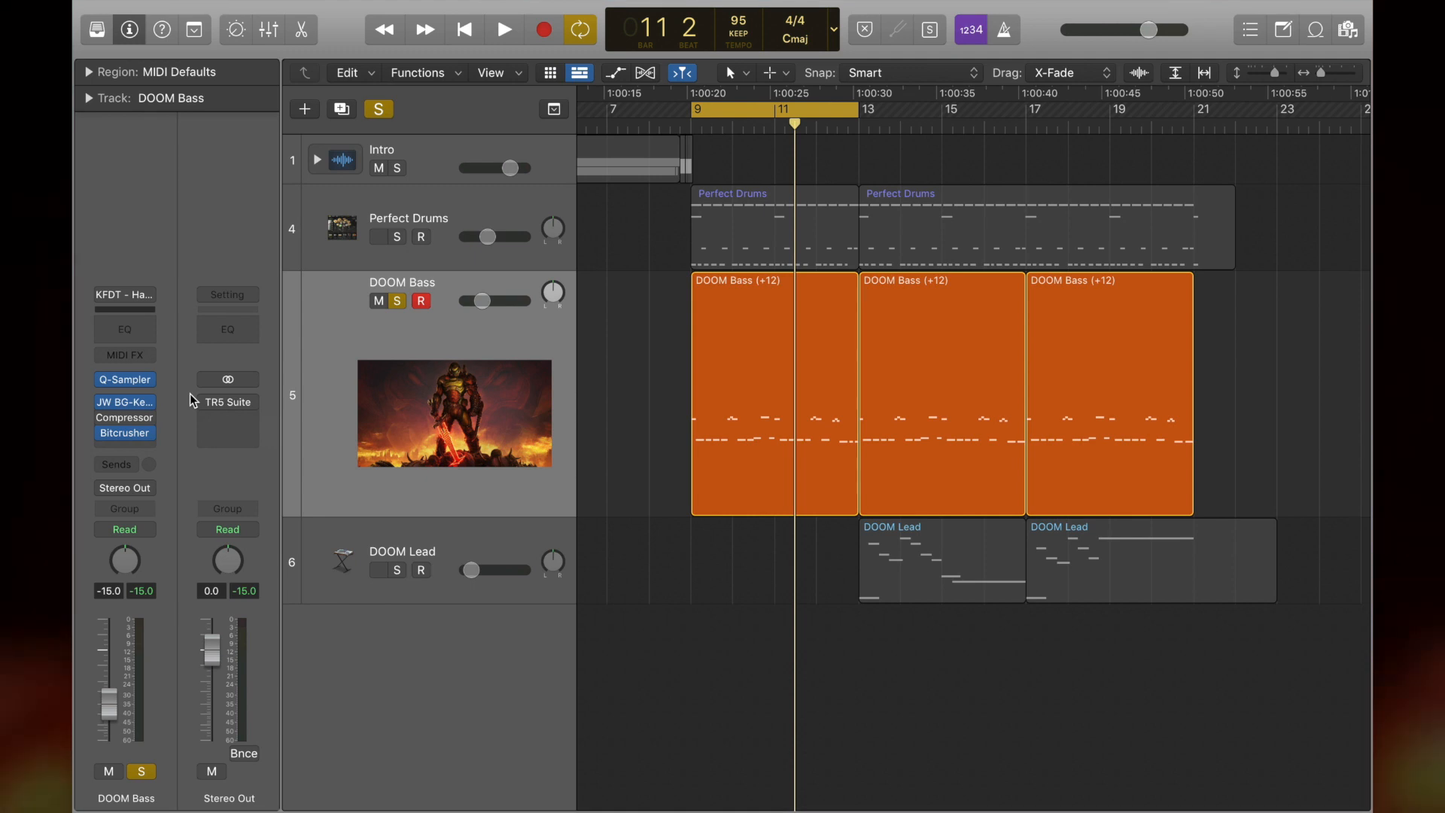
click(195, 401)
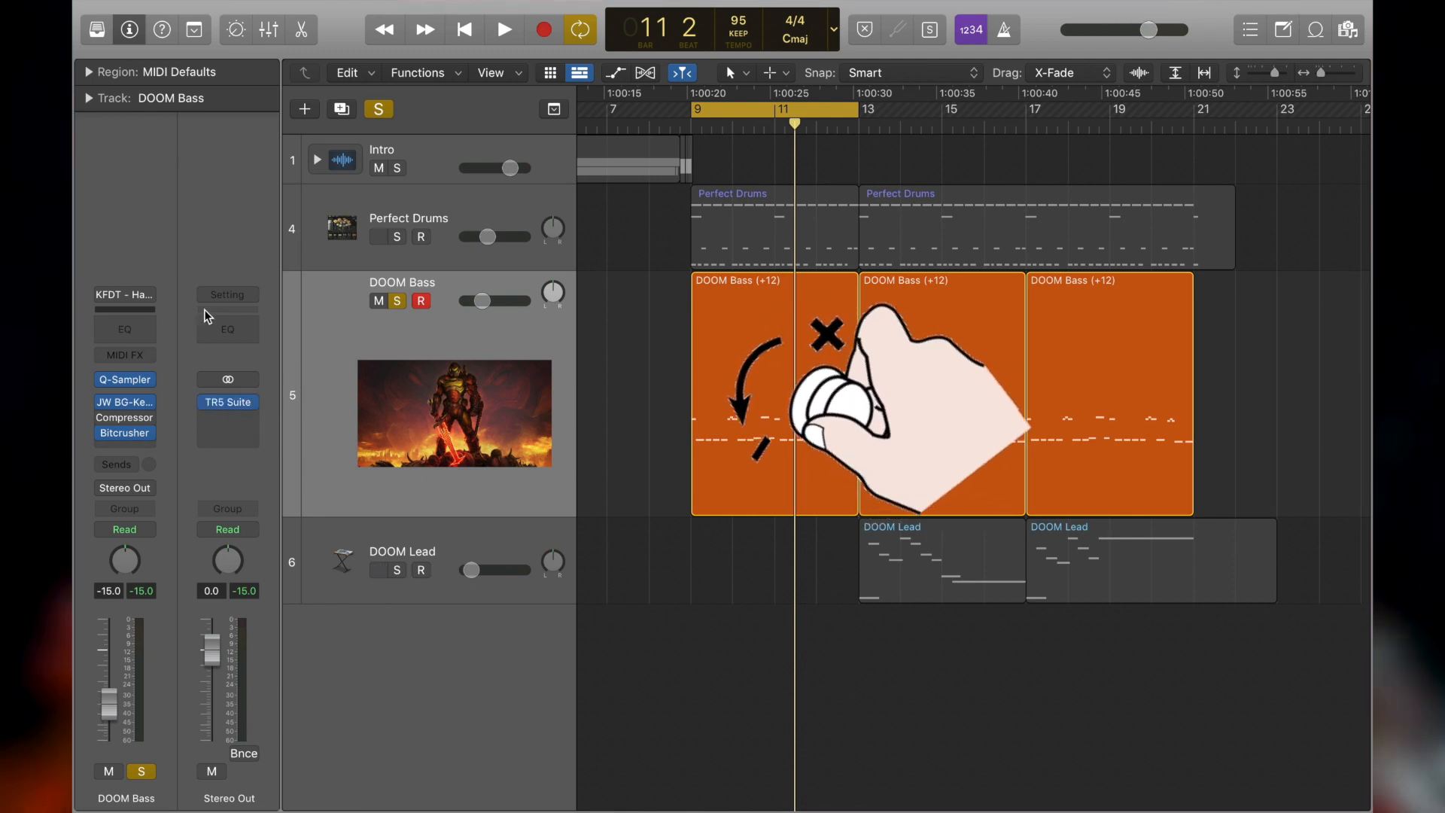
Step: Compare the soloed bass loop with JW BG-Keys active and with it bypassed
key(space)
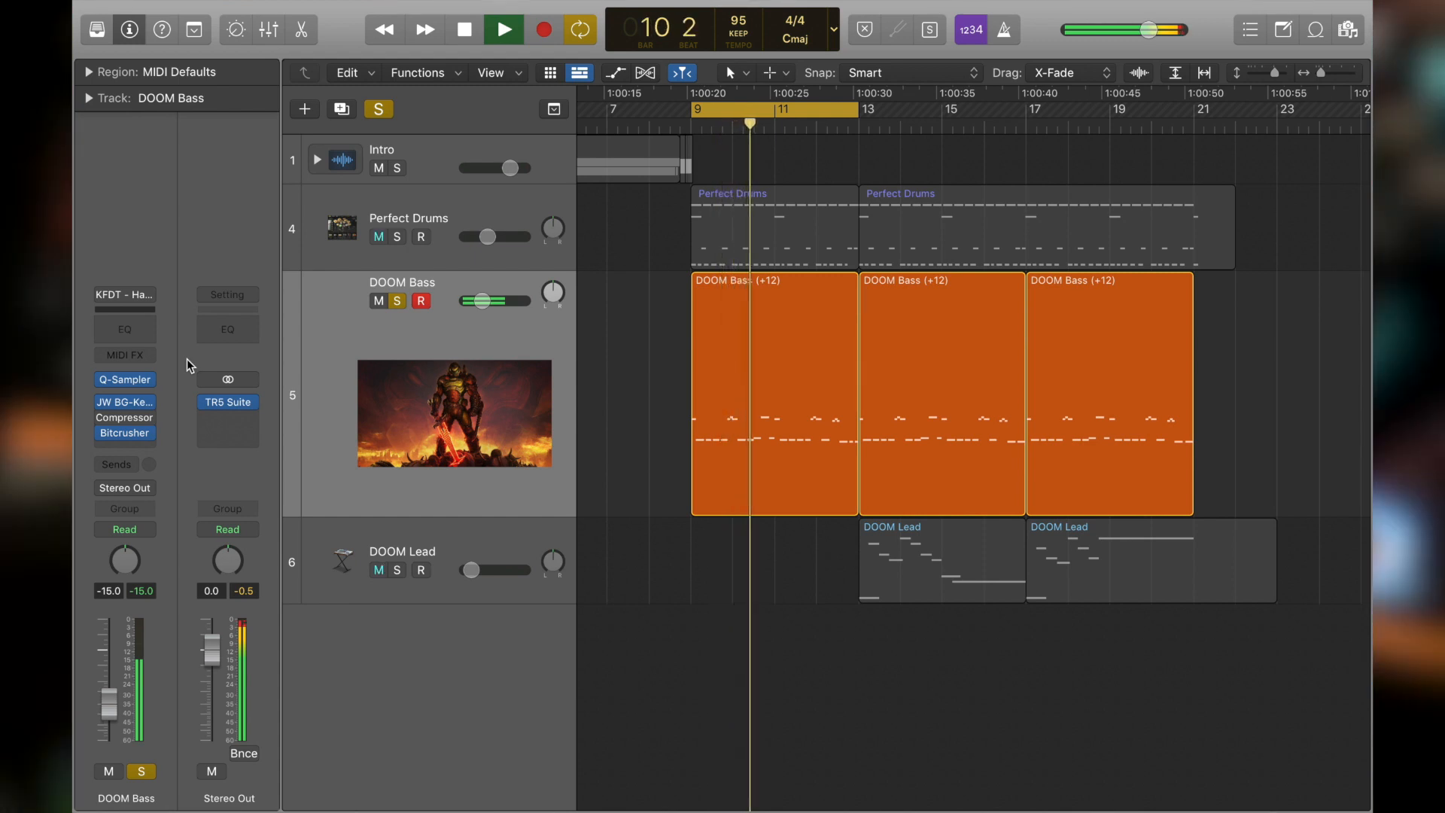
key(space)
click(103, 403)
key(space)
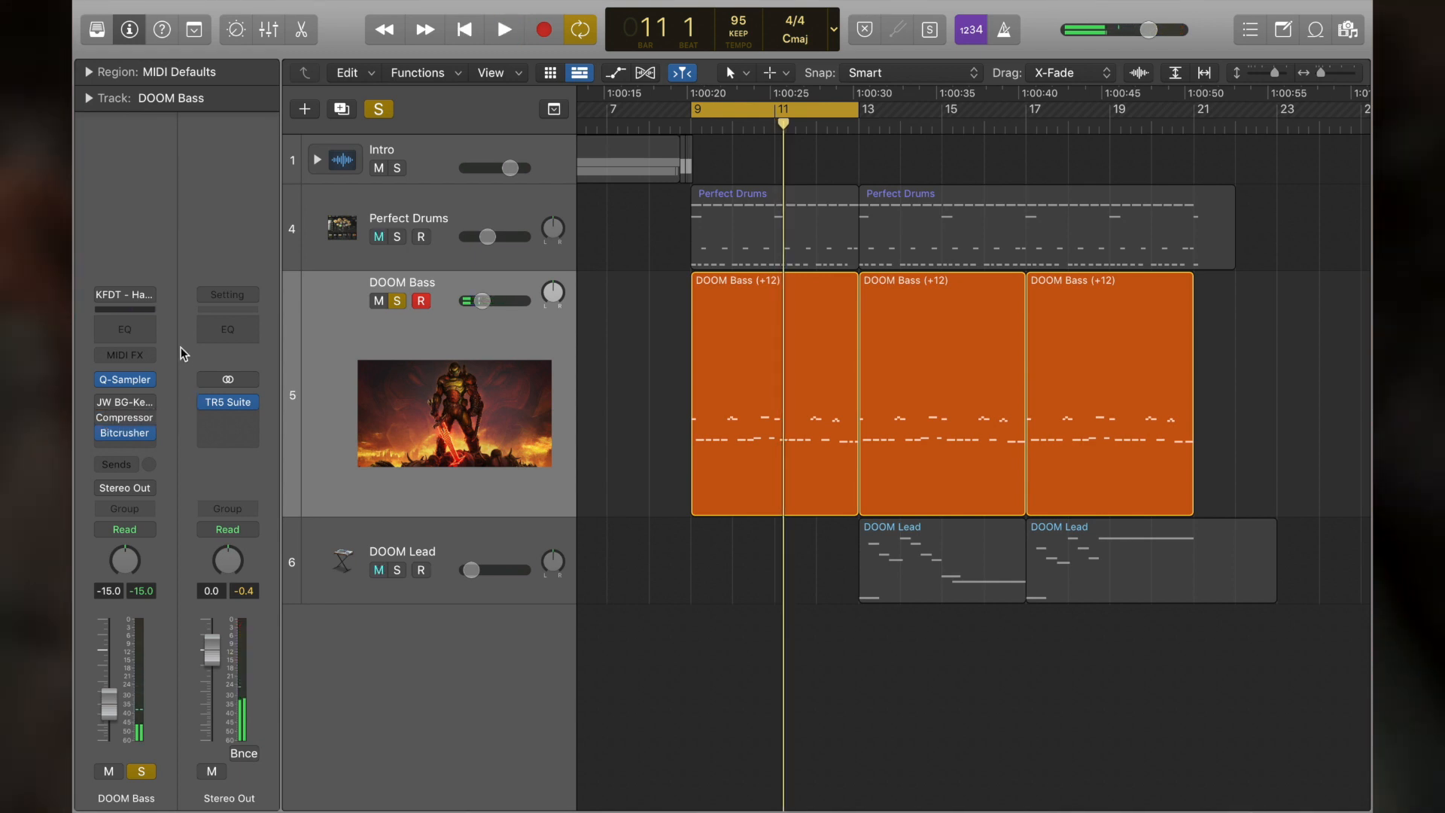
Step: Open the first DOOM Bass region in the Piano Roll and examine its note pattern across bars 9 to 13
double_click(729, 264)
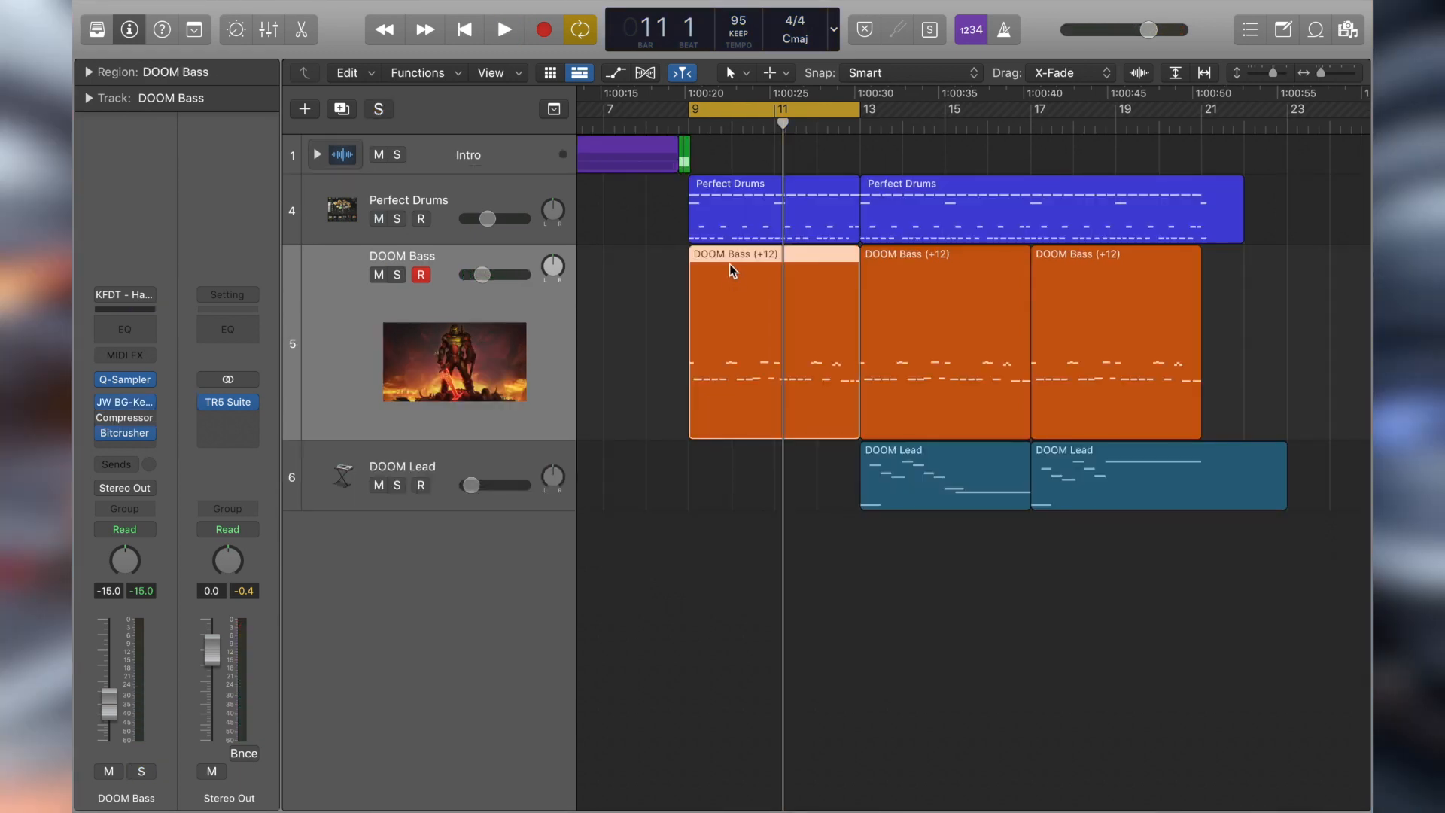
scroll(754, 555, up, 8)
scroll(754, 553, down, 4)
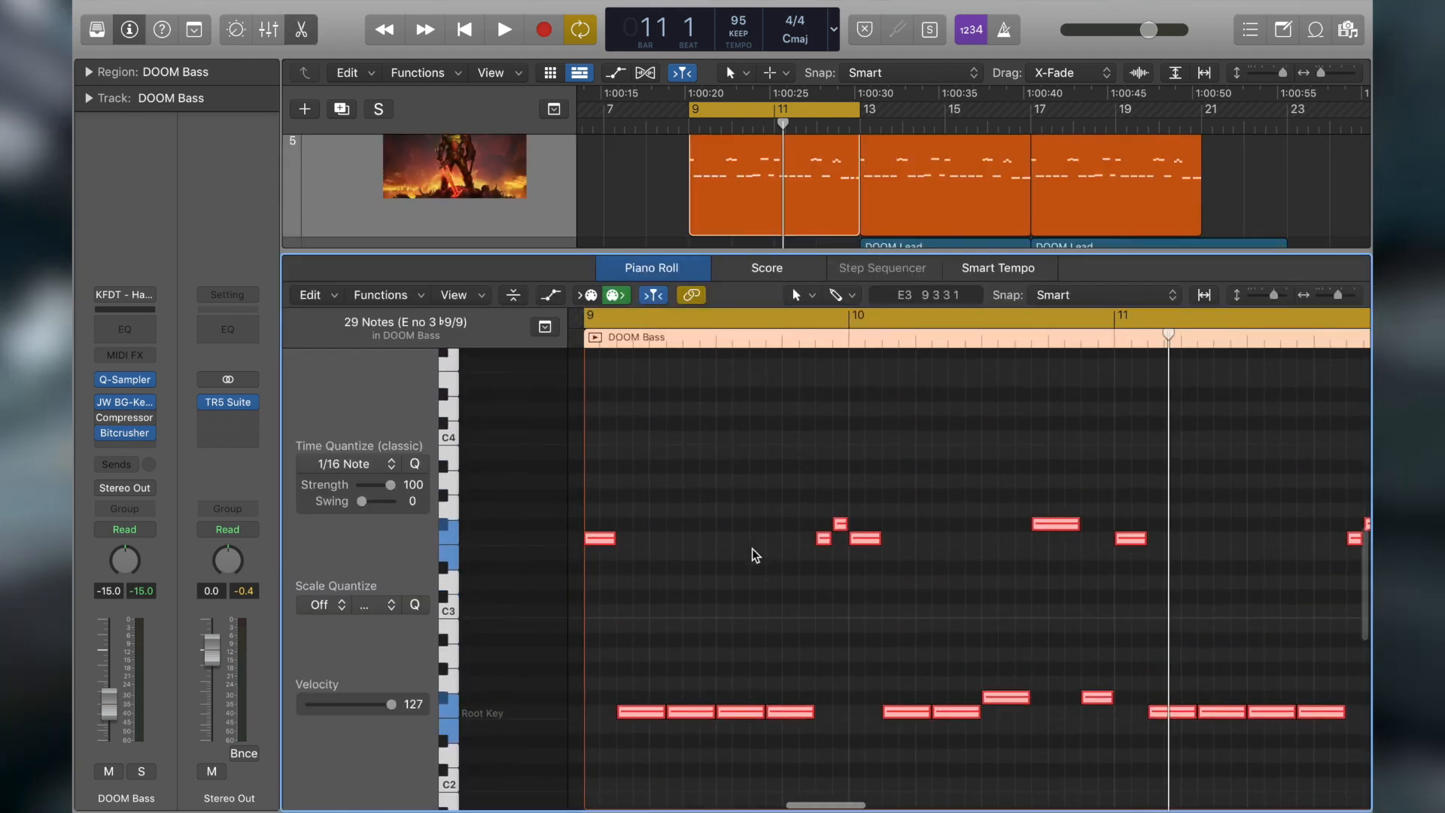
scroll(754, 551, down, 3)
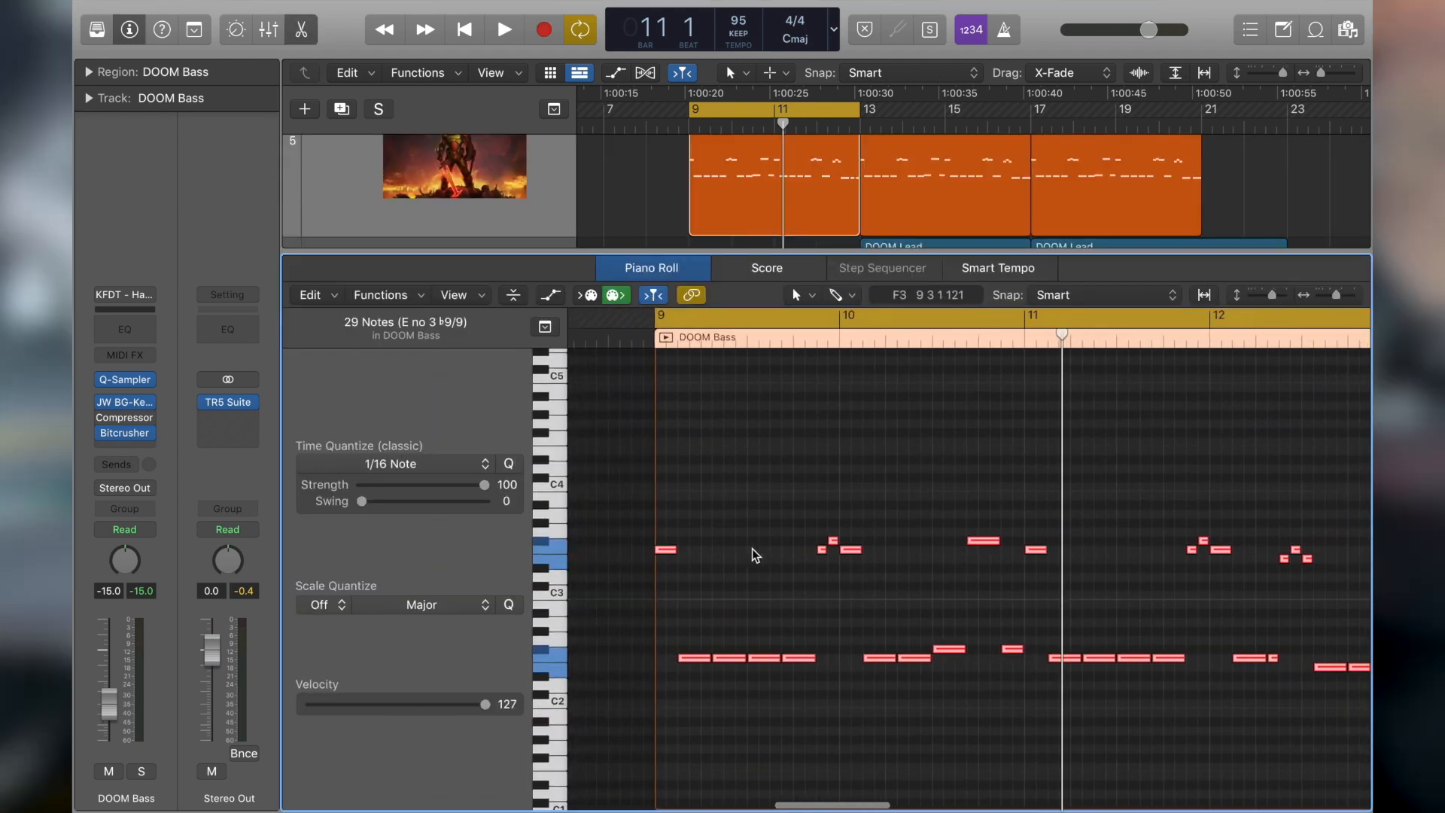
scroll(754, 554, up, 2)
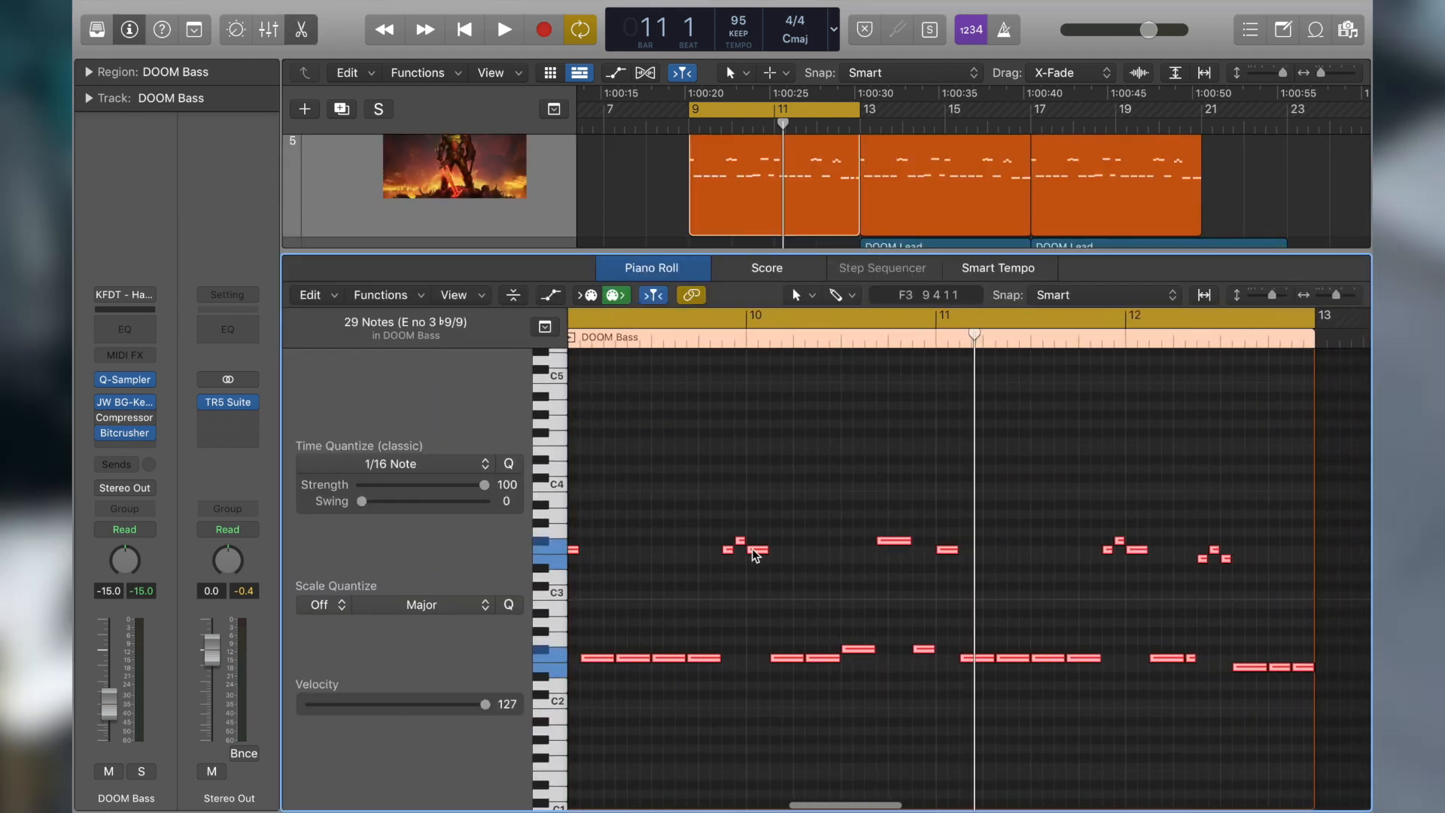
Step: Close the Piano Roll, set the cycle range from bar 13 to 17, and select the DOOM Lead track with the playhead at bar 13
click(301, 28)
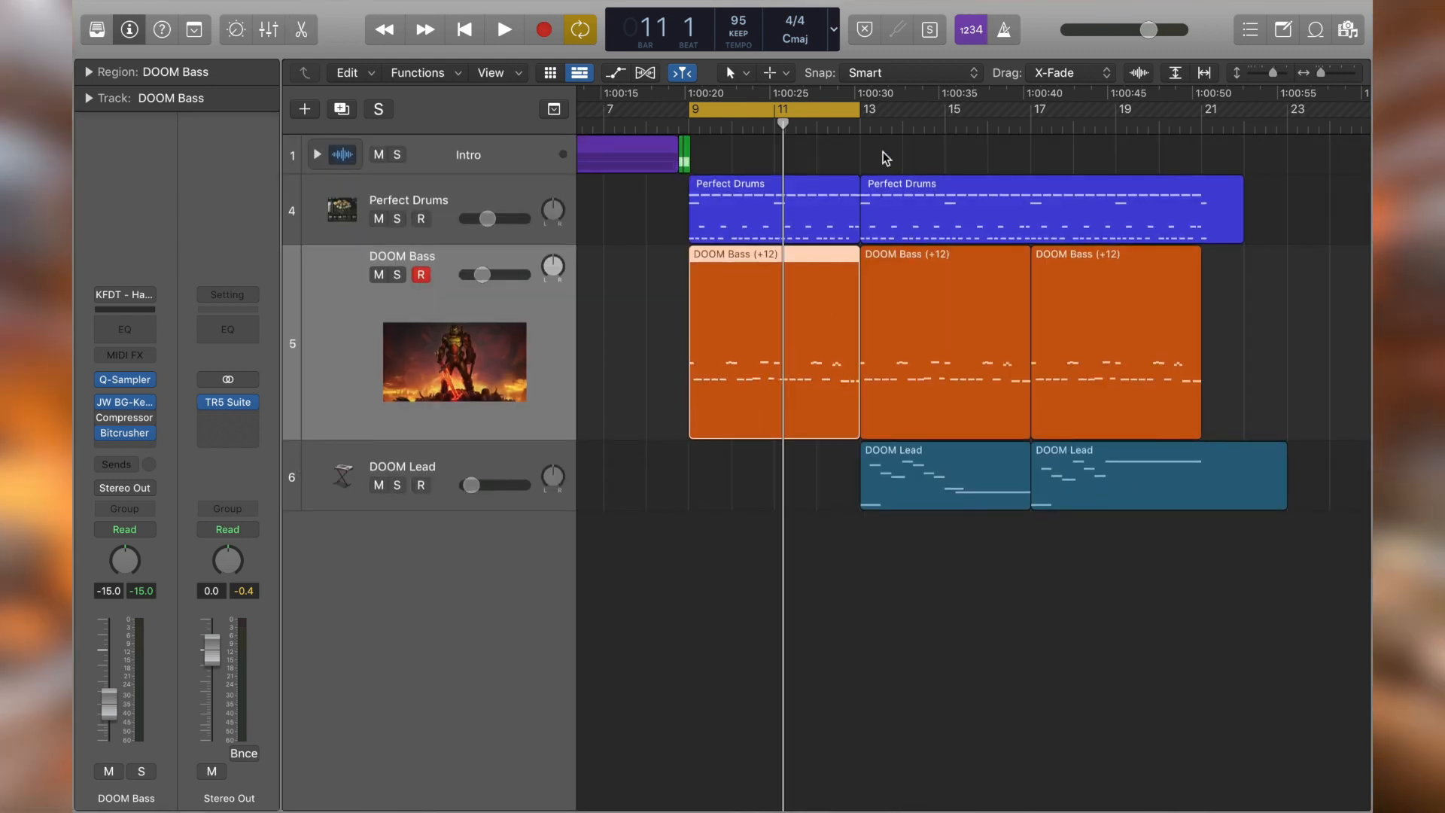
drag(869, 111, 1041, 113)
scroll(993, 451, right, 2)
click(500, 457)
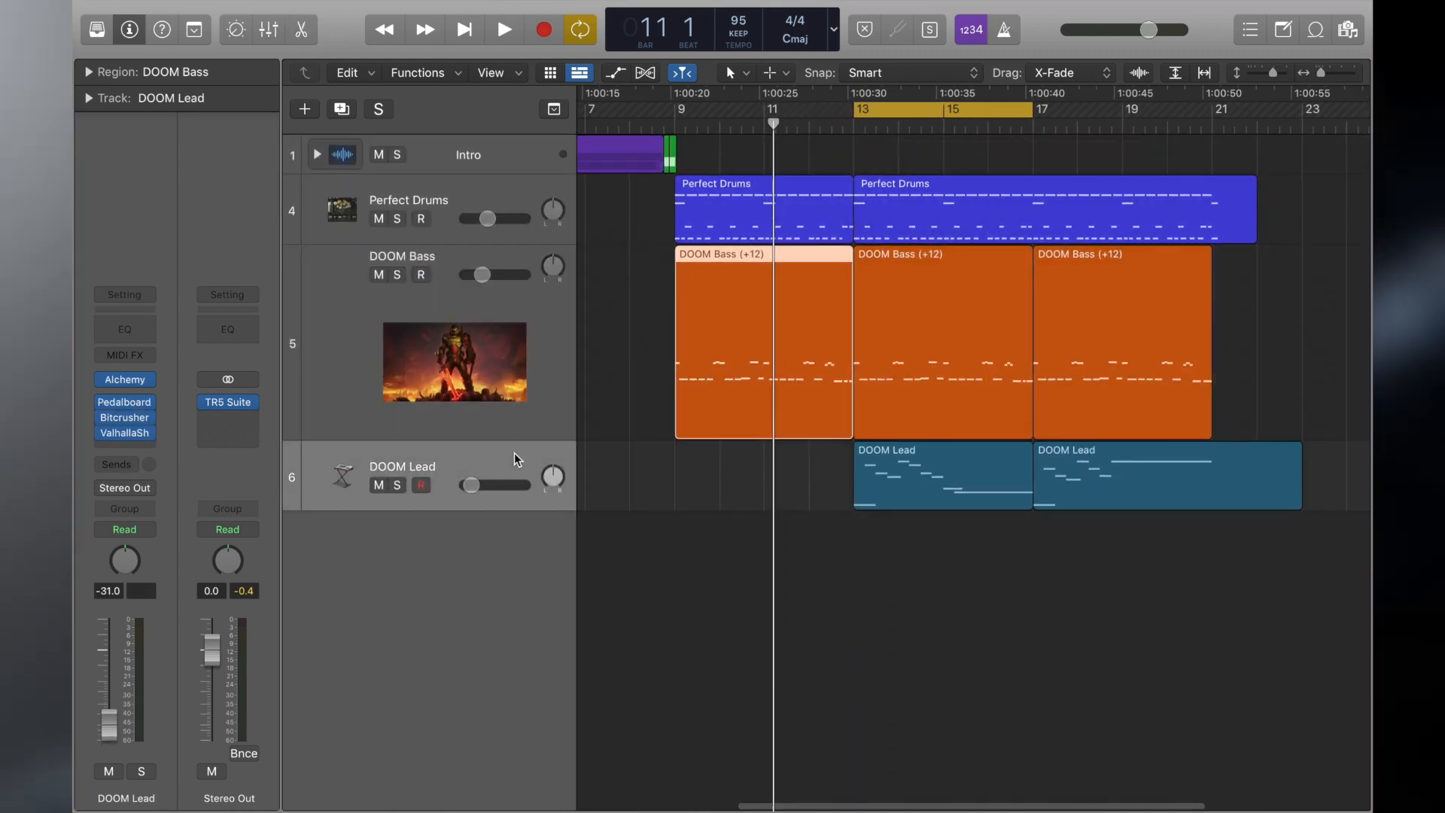
scroll(882, 421, right, 2)
click(832, 532)
click(835, 126)
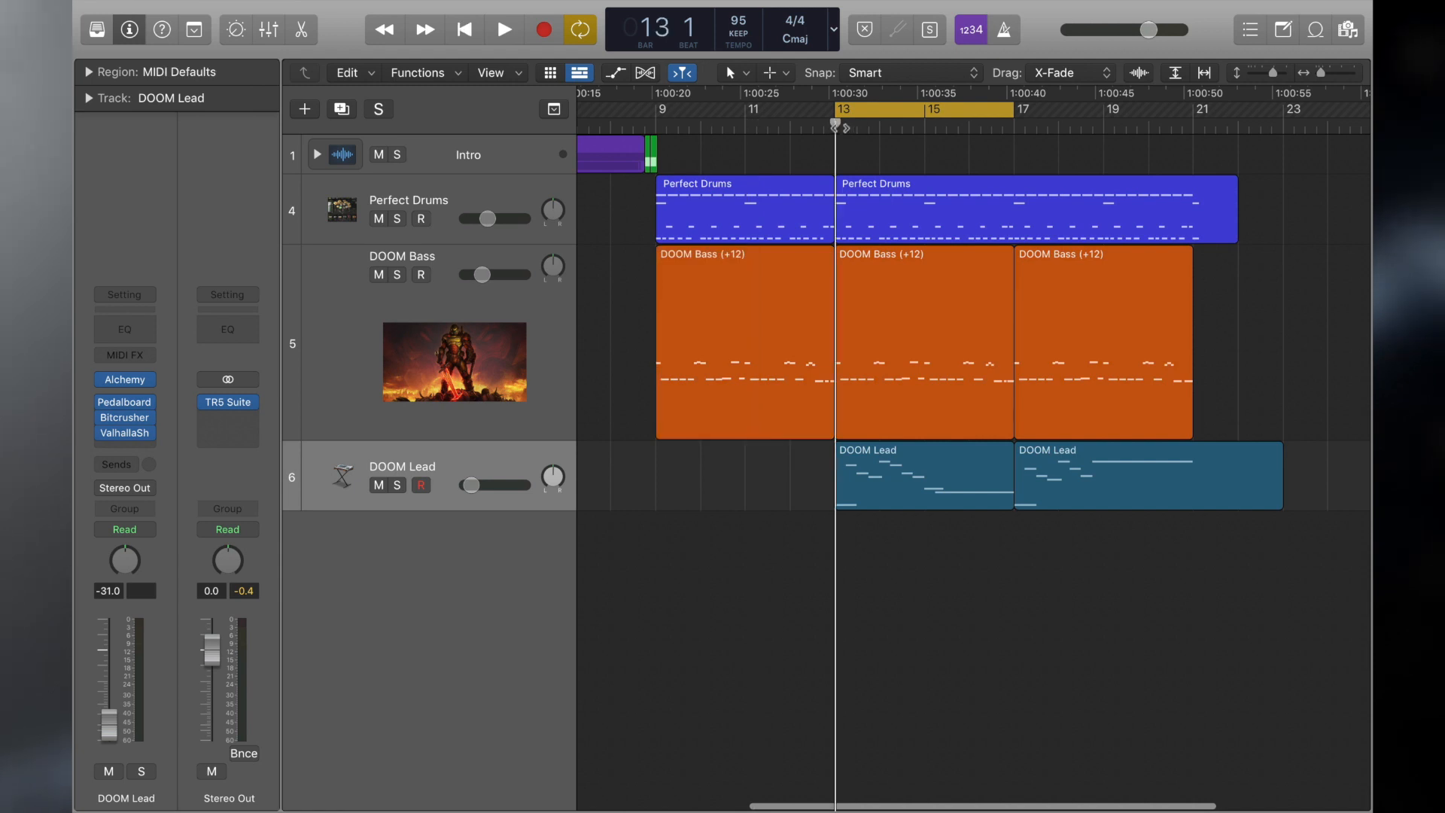
Step: Solo the DOOM Lead track and listen to its melody within the bar 13 to 17 cycle
click(399, 486)
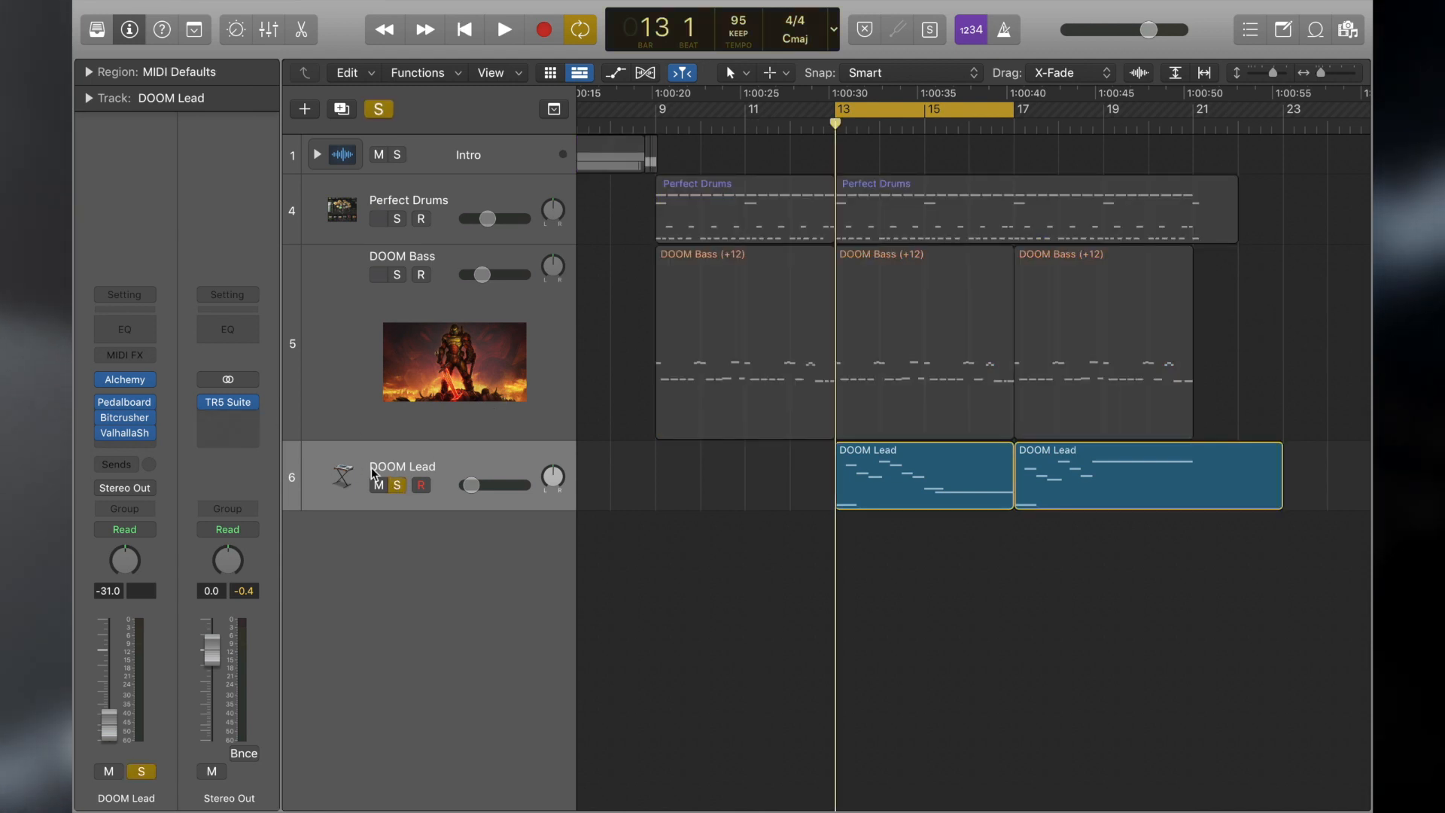
key(space)
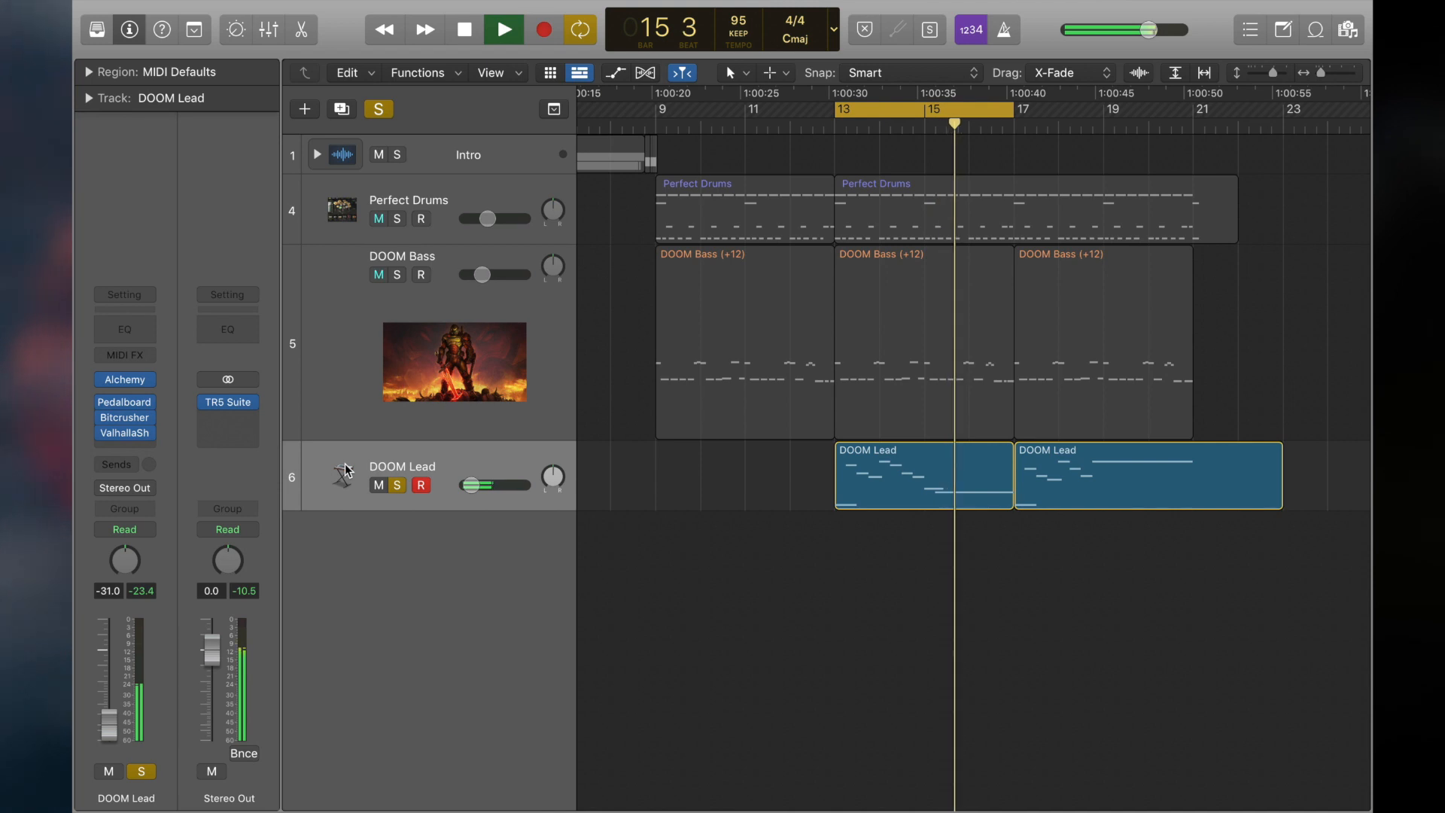
key(space)
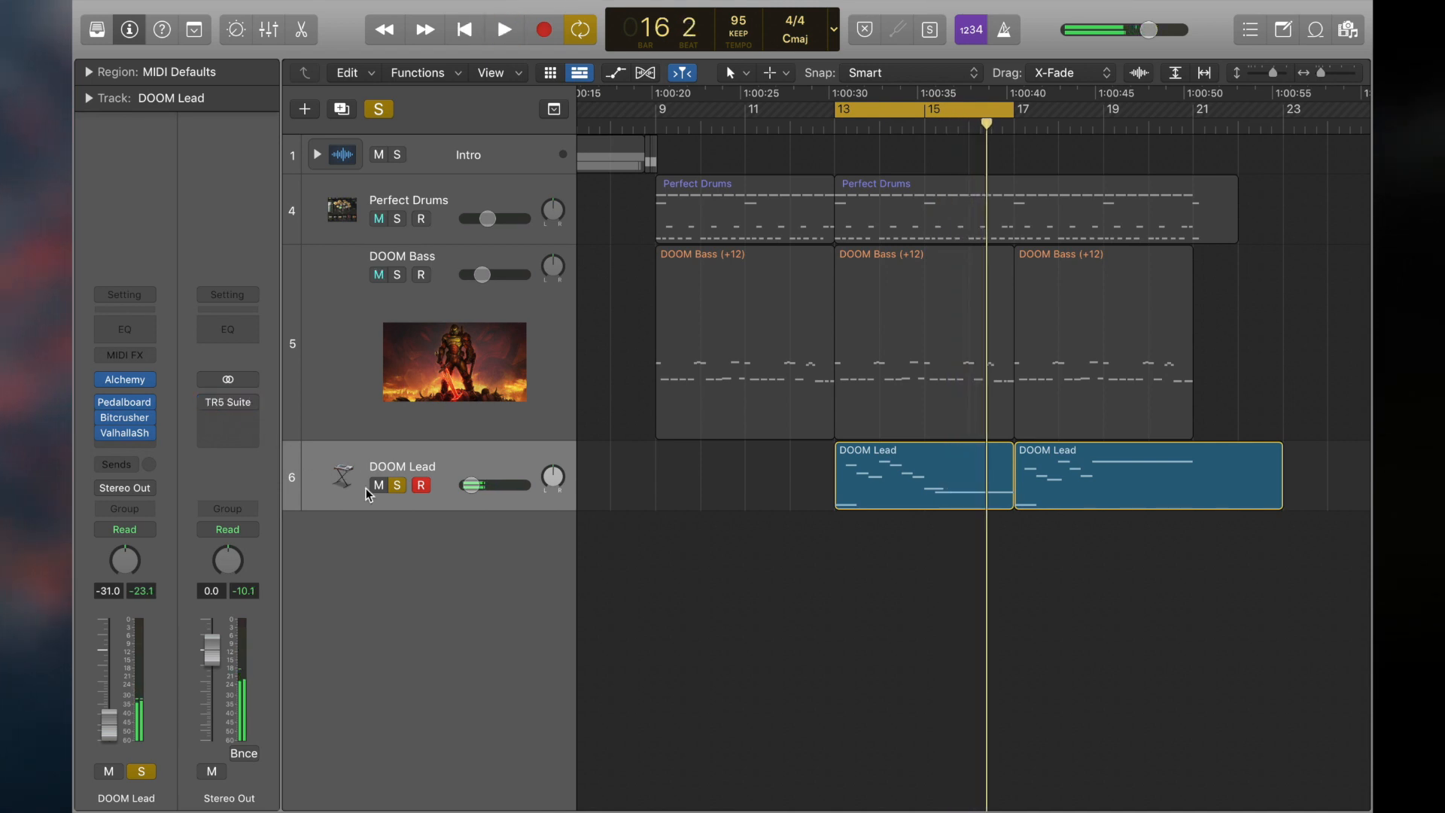
key(space)
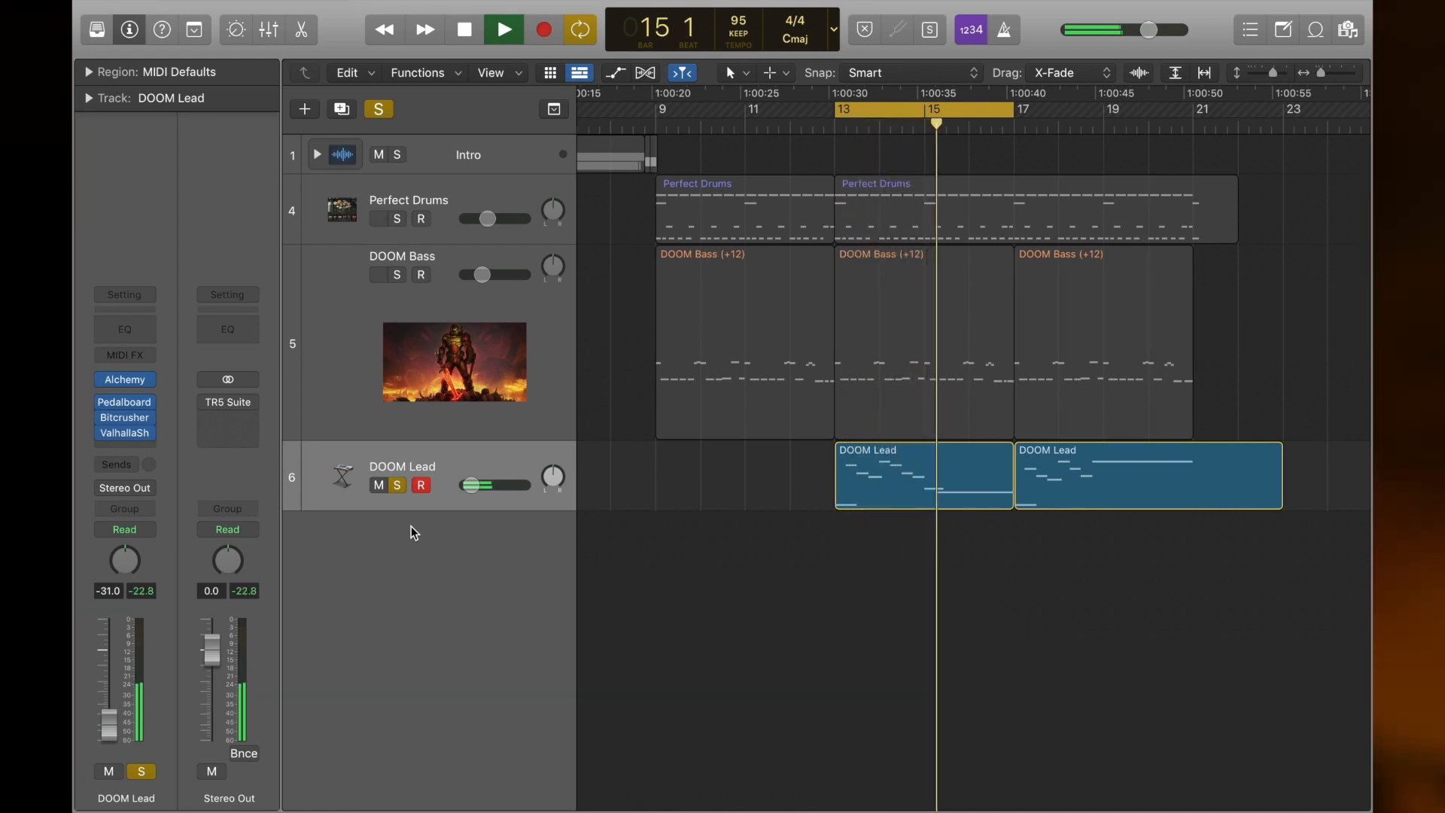
key(space)
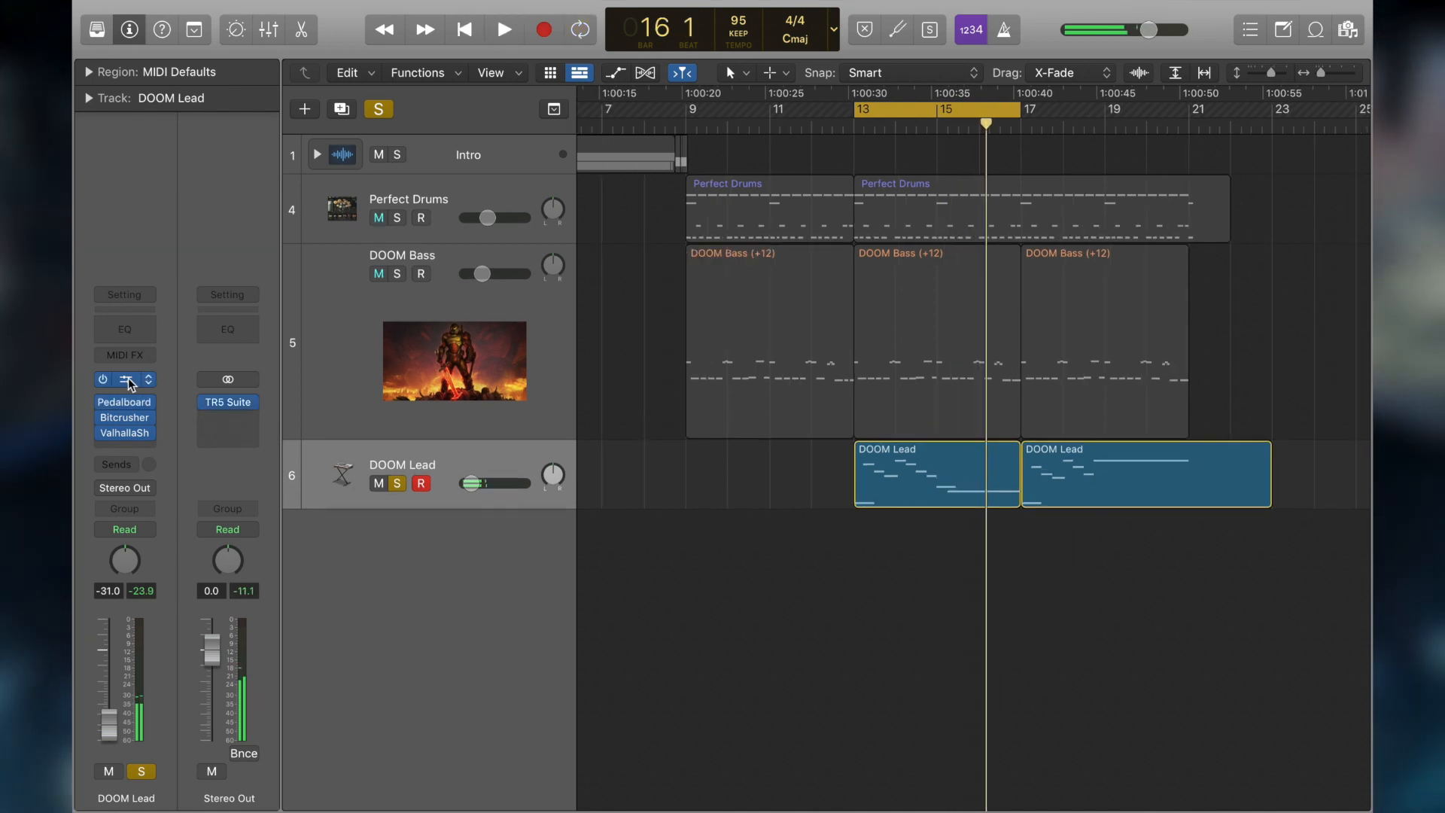
Step: Open Alchemy on DOOM Lead, enlarge its window, and review the Anthem Hook Lead preset among the Leads presets
click(128, 381)
drag(868, 237, 708, 86)
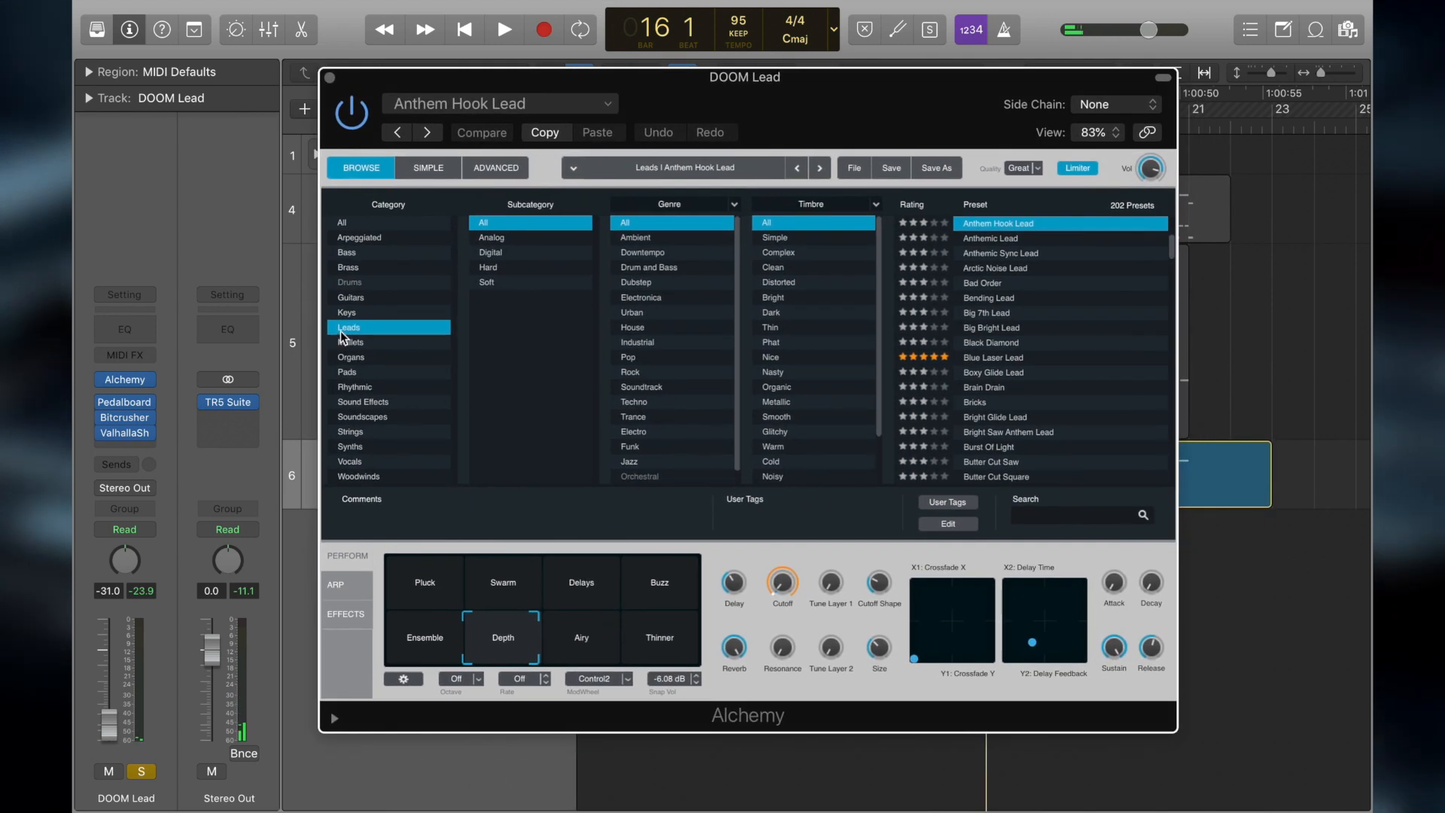
drag(1176, 730, 1275, 794)
drag(858, 100, 775, 37)
drag(1191, 730, 1216, 747)
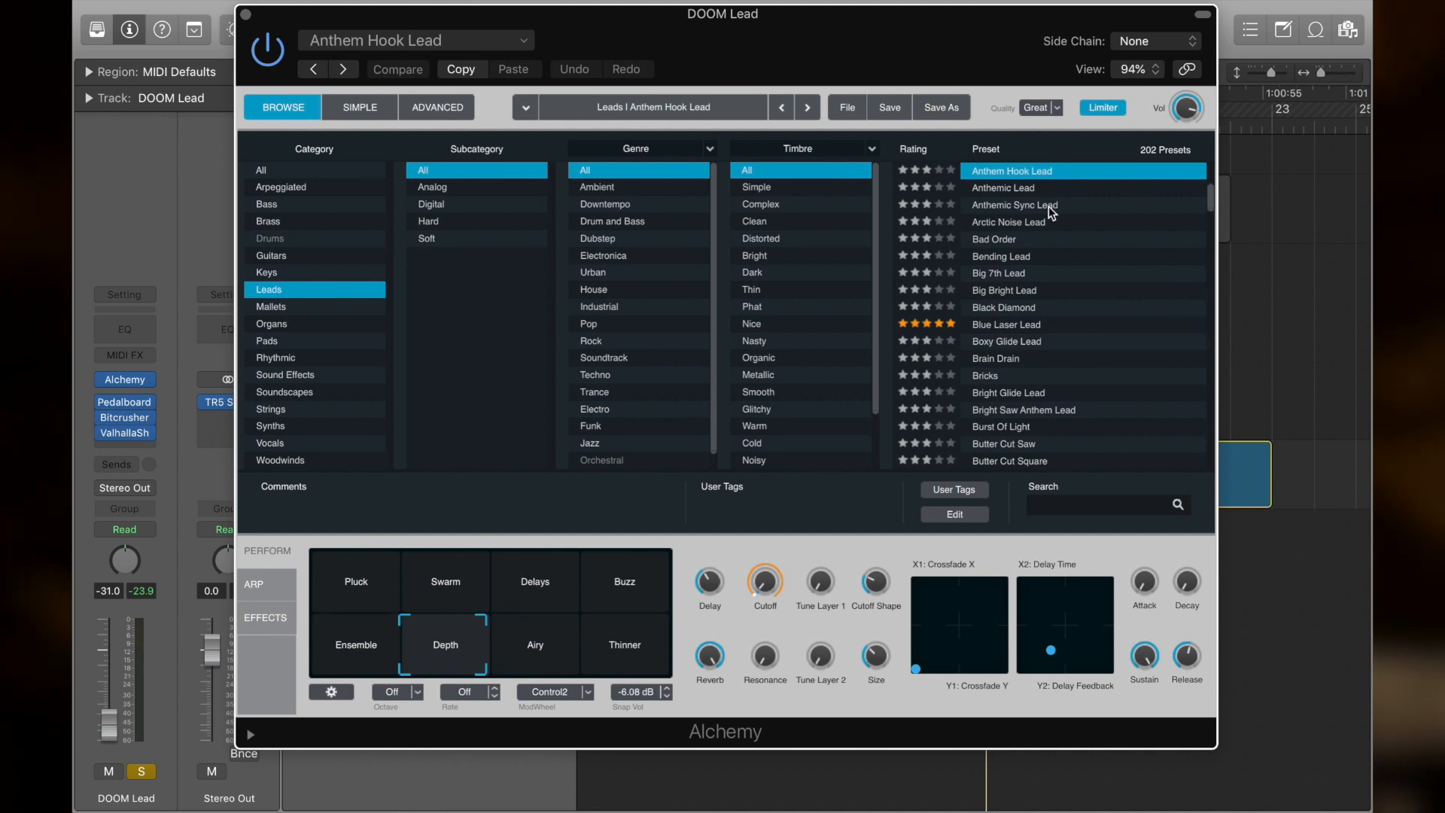
scroll(1022, 188, up, 4)
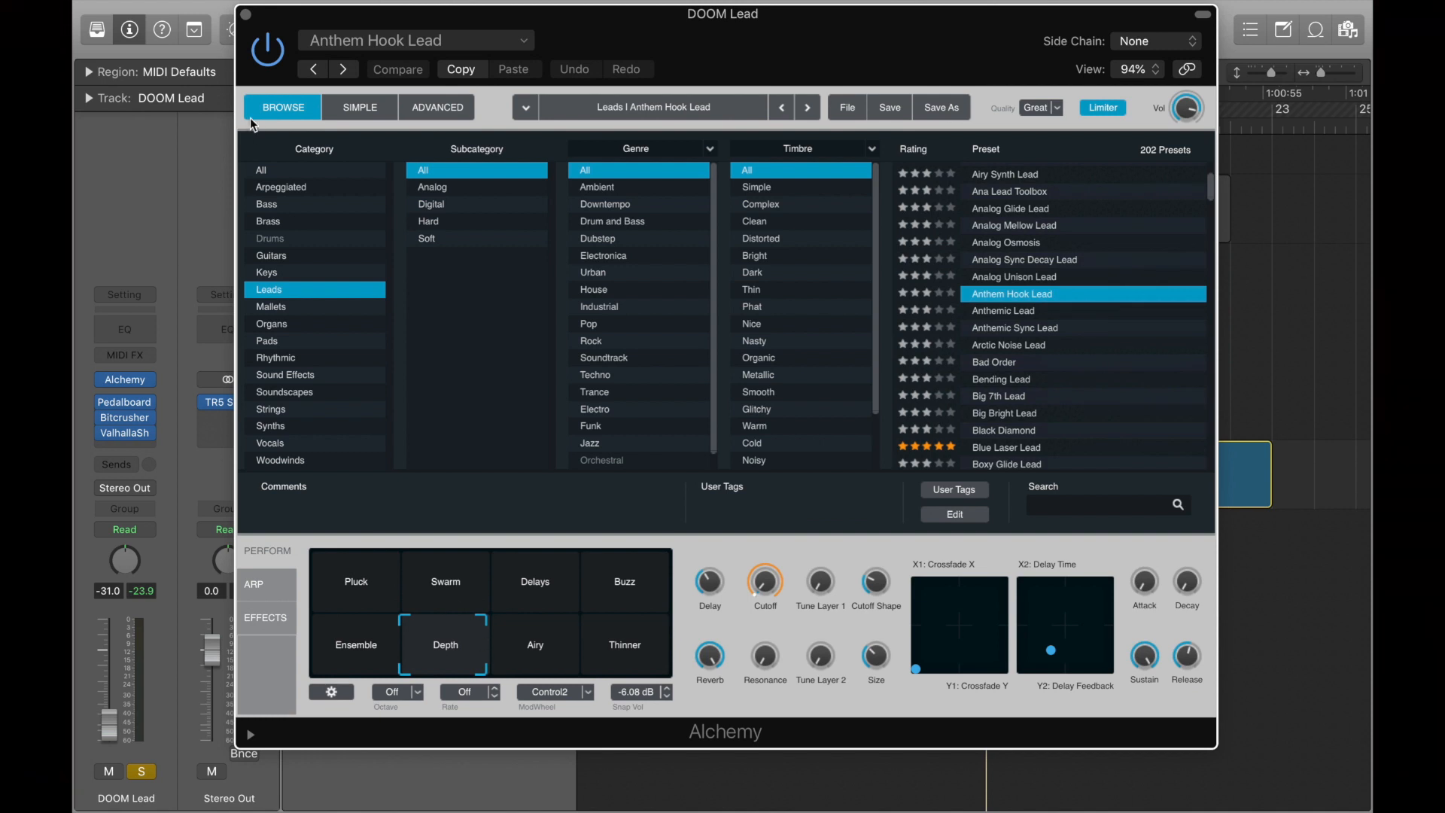
click(245, 15)
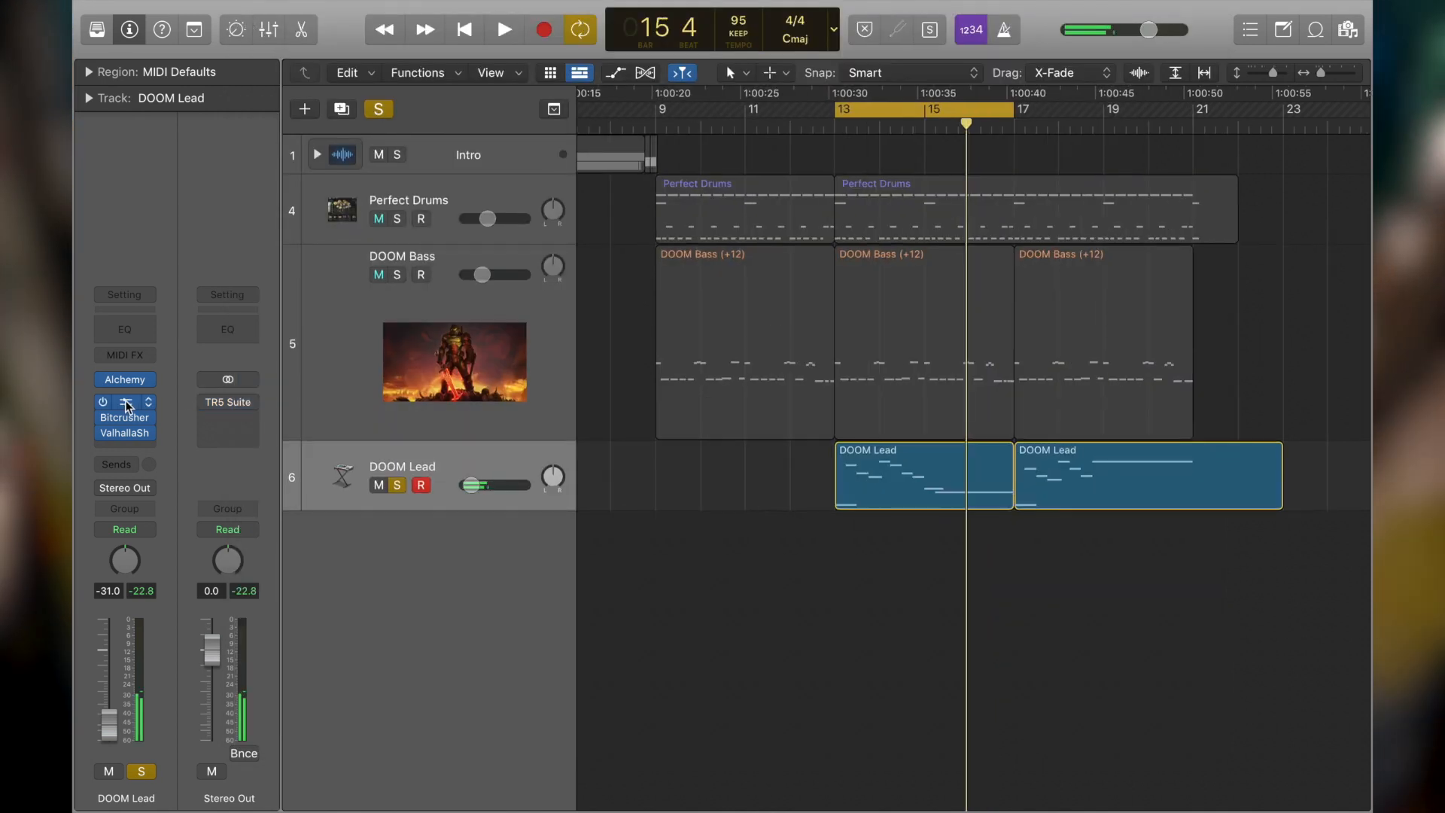
Step: Open DOOM Lead's Pedalboard and check the Grit pedal's distortion and filter settings
click(124, 402)
drag(842, 265, 636, 128)
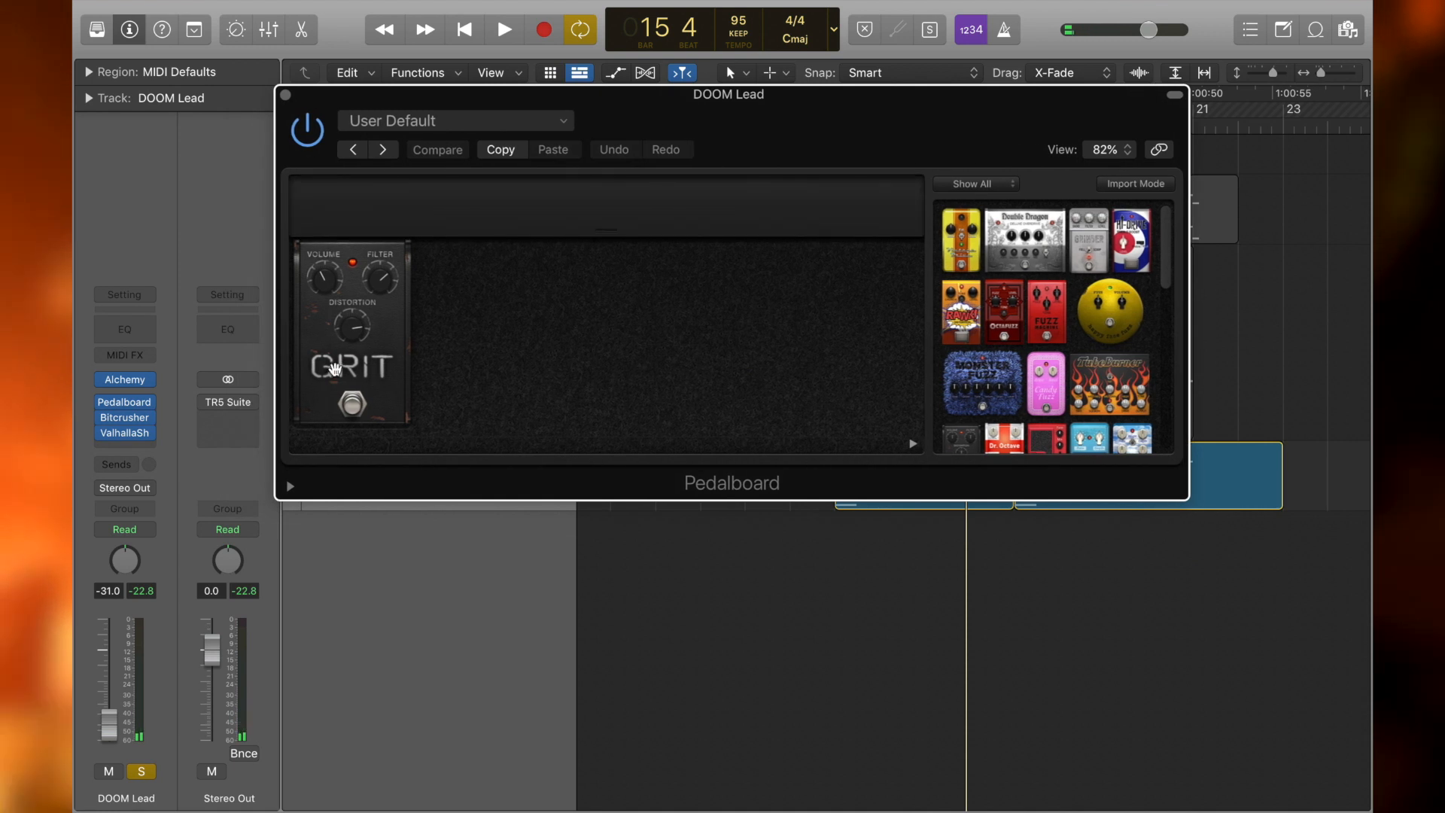
drag(351, 331, 352, 331)
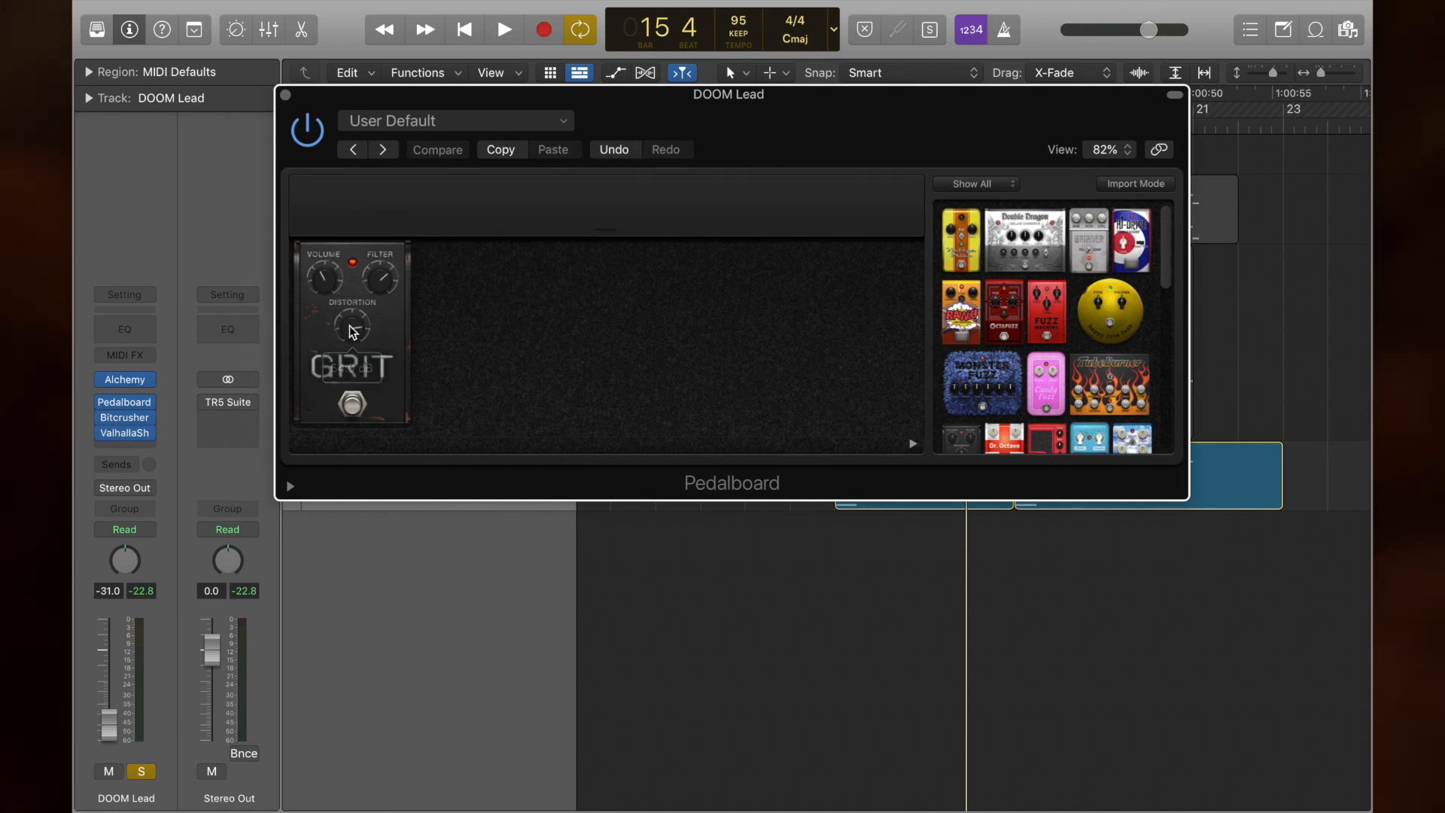
mouse_move(383, 284)
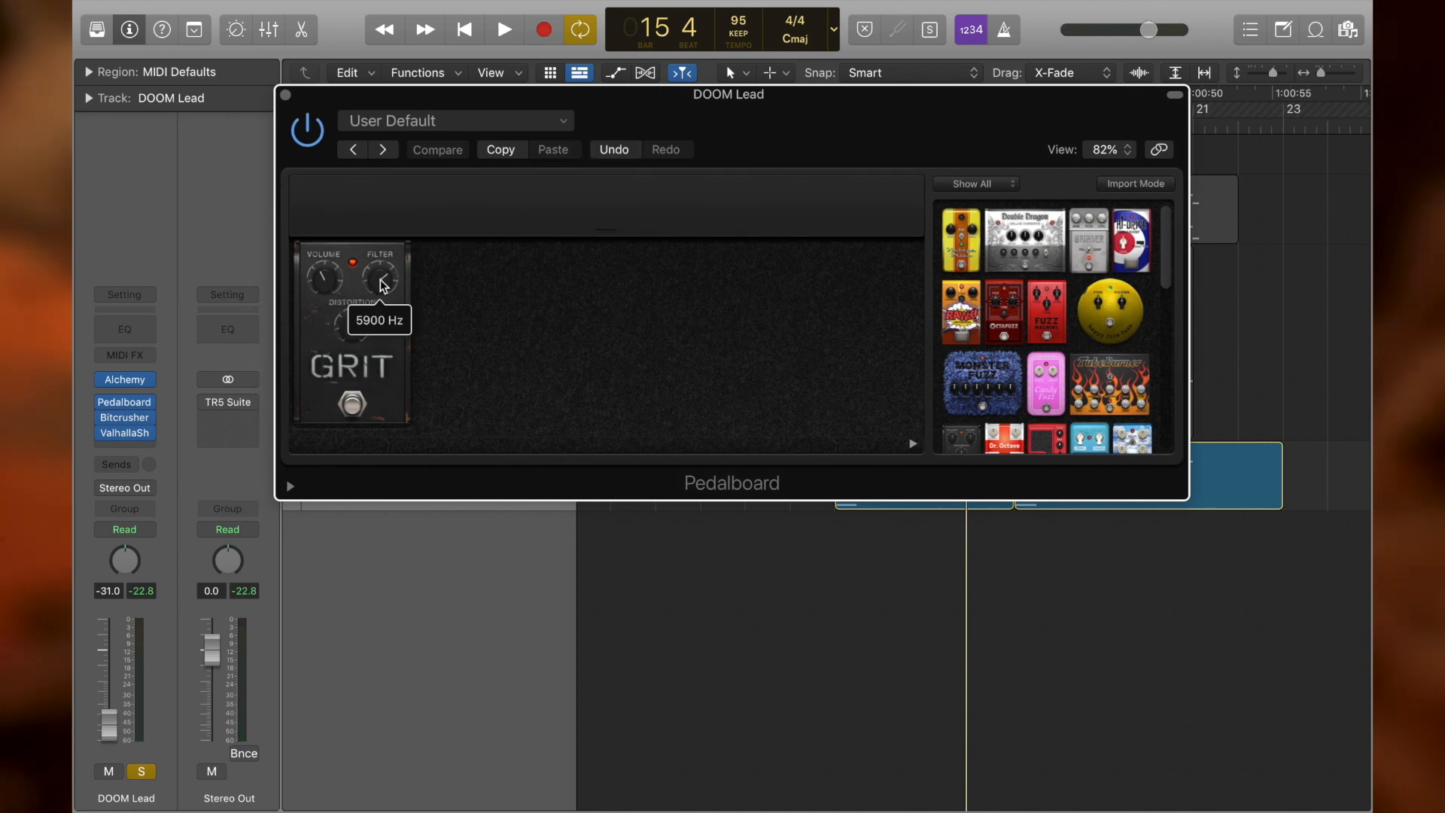
Step: Review the Bitcrusher and ValhallaShimmer settings on DOOM Lead and close all its effect windows
click(126, 418)
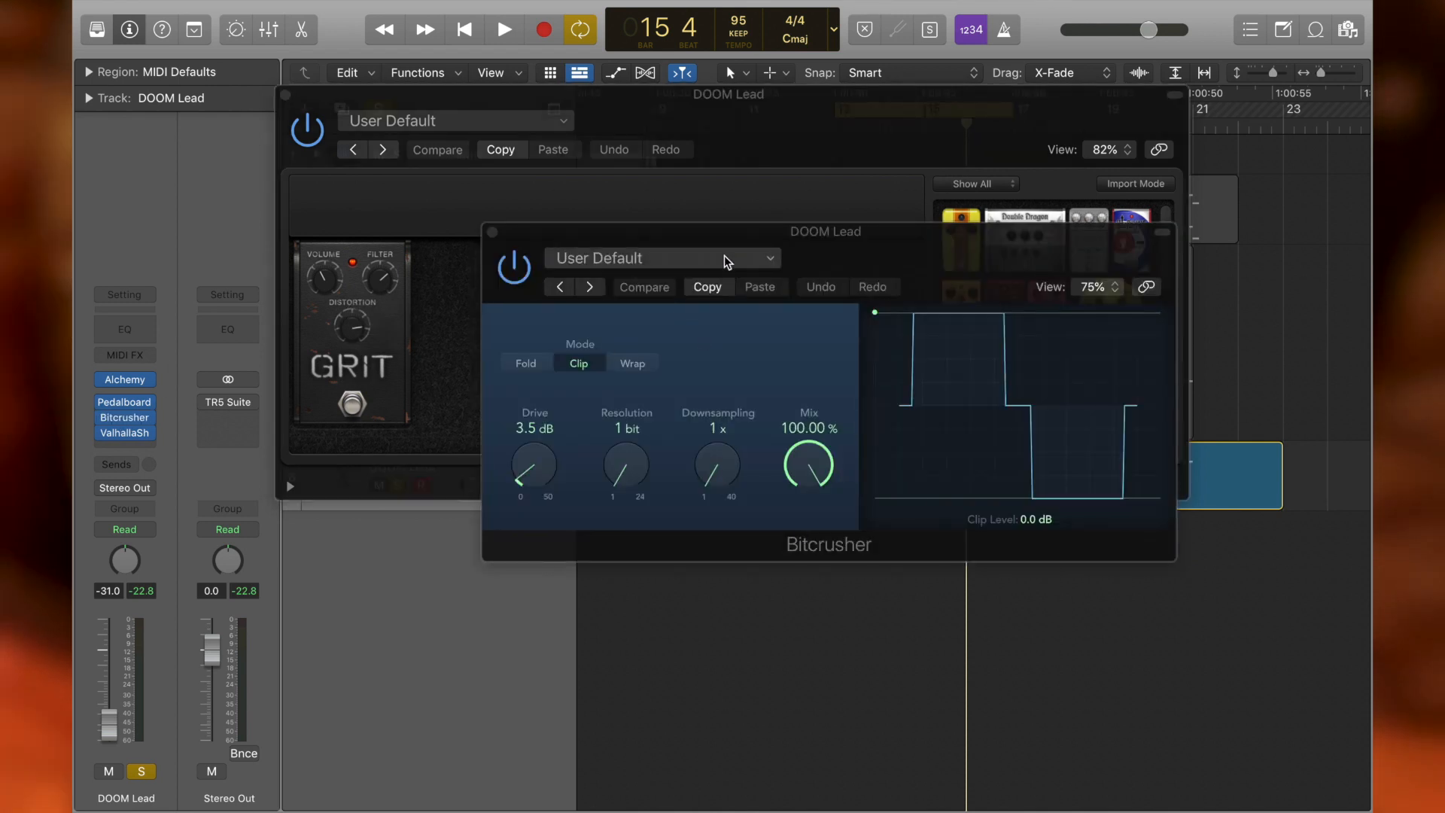
click(125, 433)
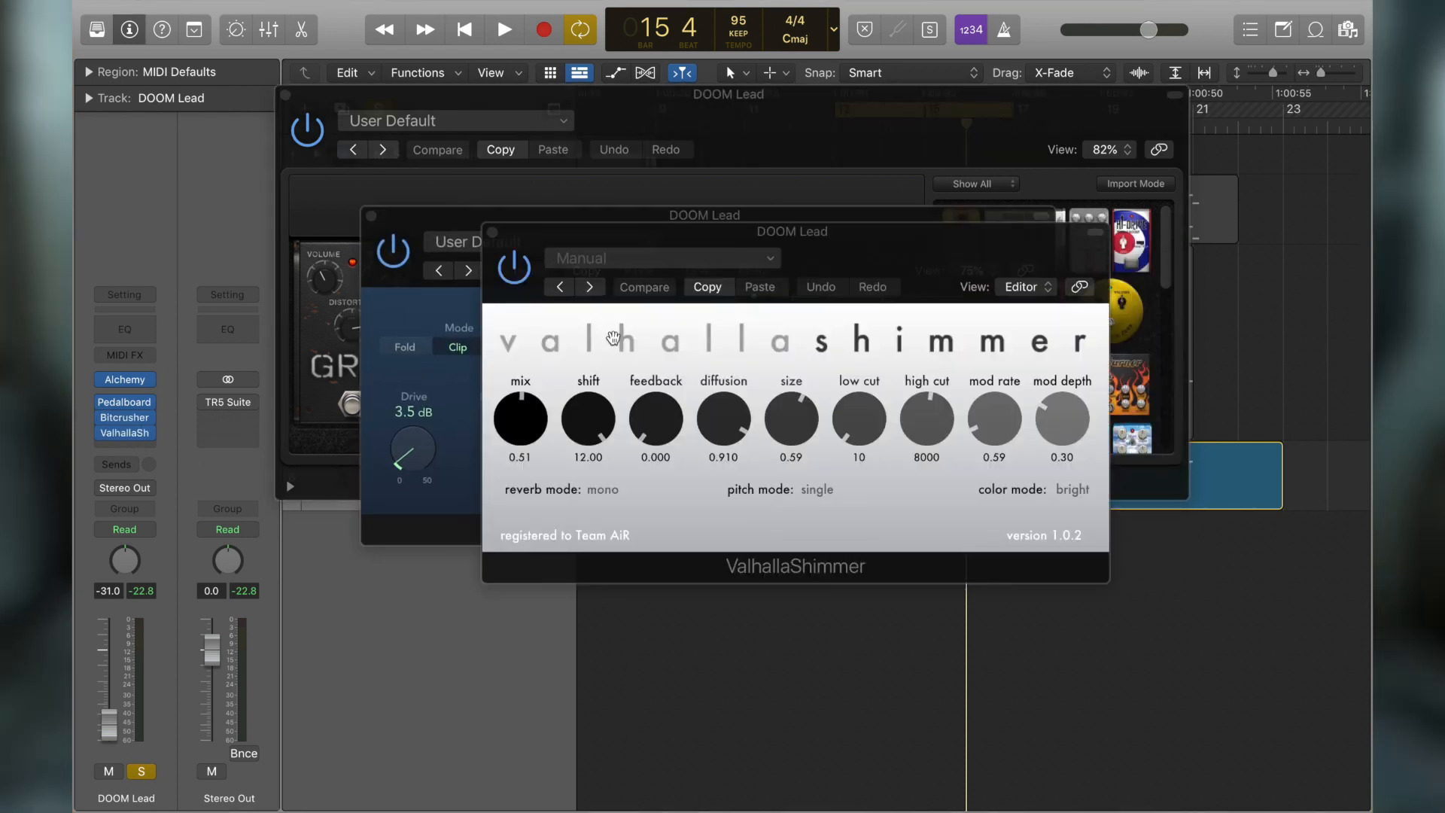
drag(929, 272, 933, 286)
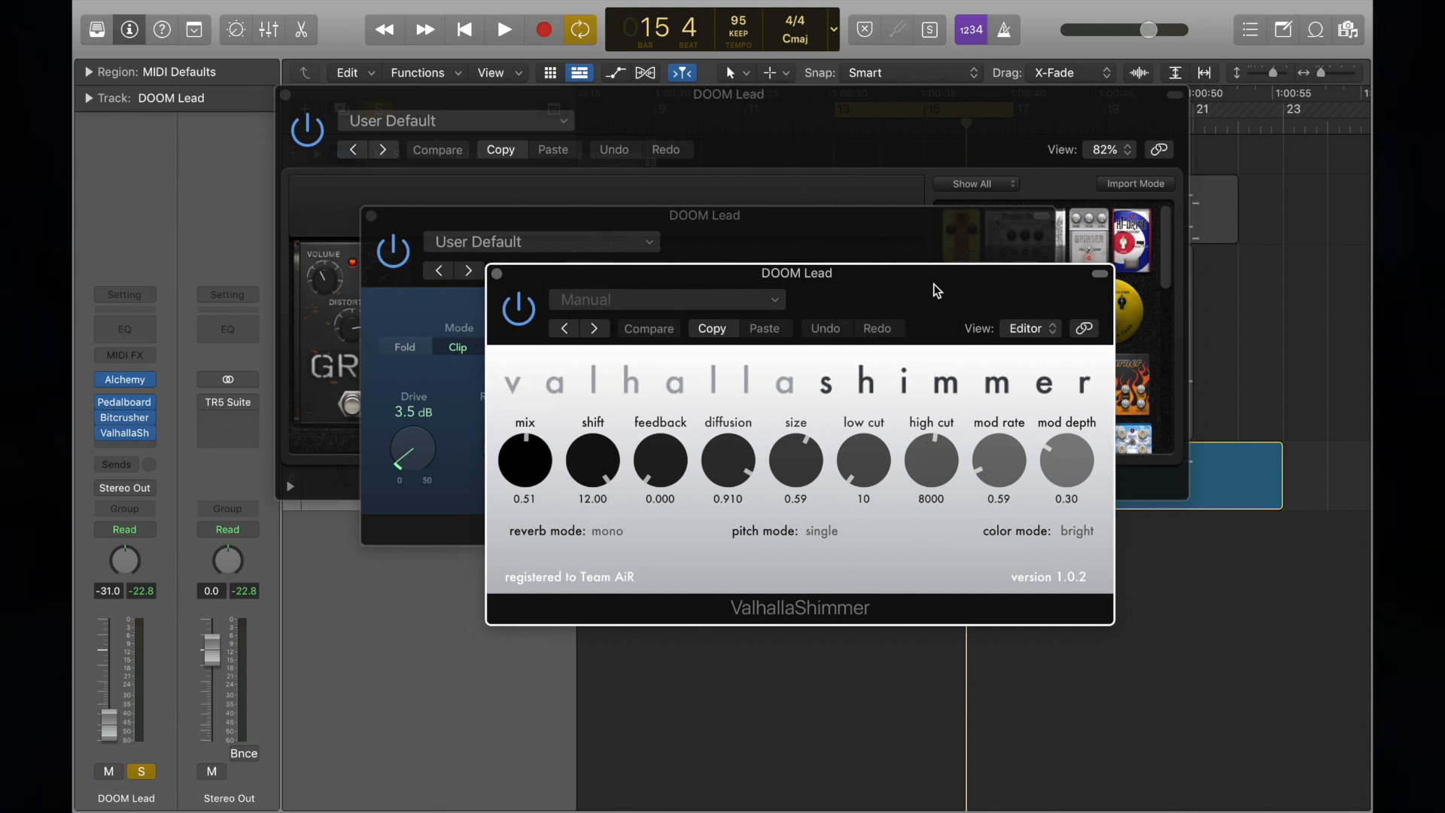
click(497, 274)
click(371, 216)
click(285, 95)
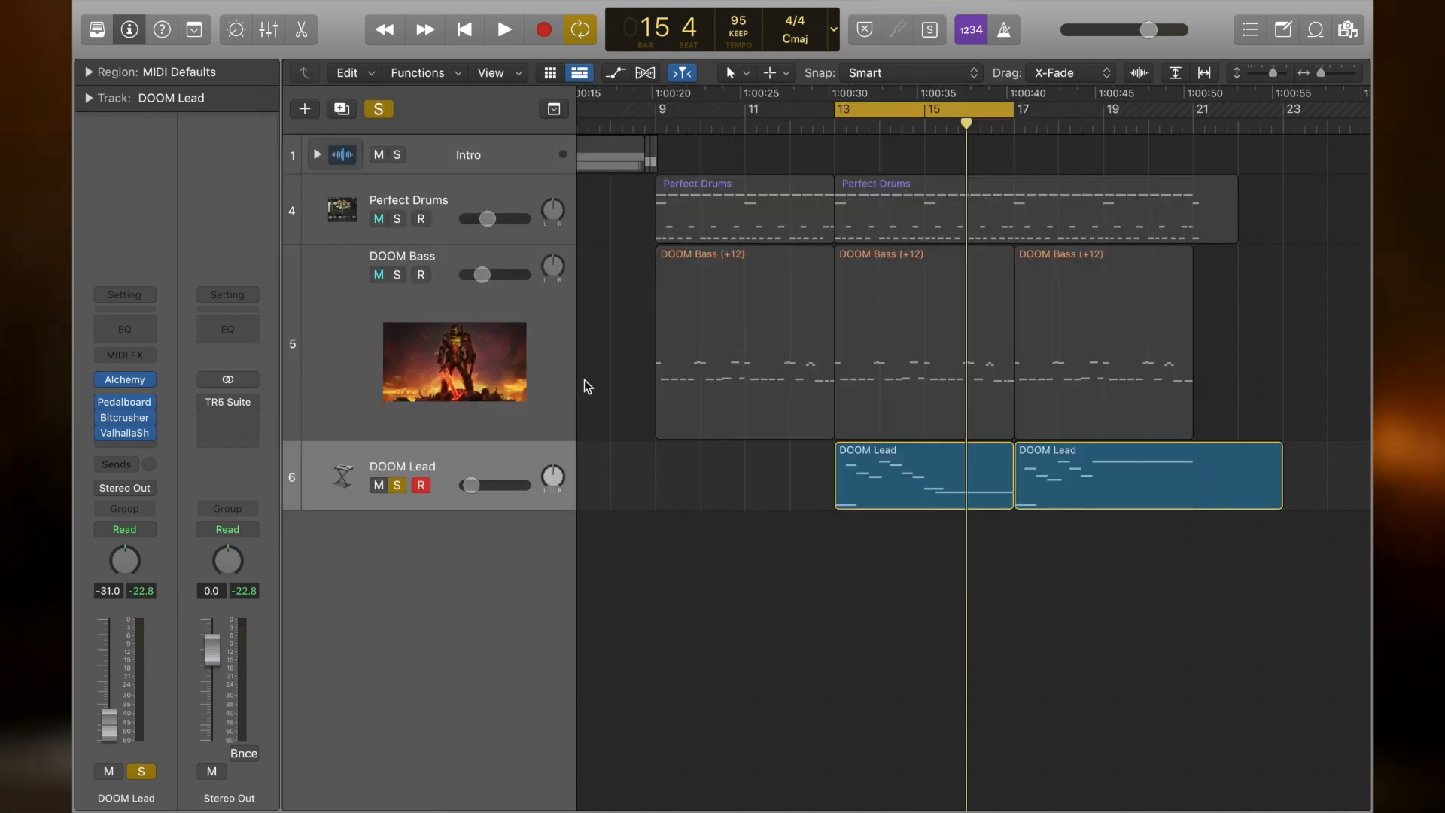
Step: Unsolo DOOM Lead and open the Perfect Drums instrument with its plug-in header hidden
key(s)
click(483, 195)
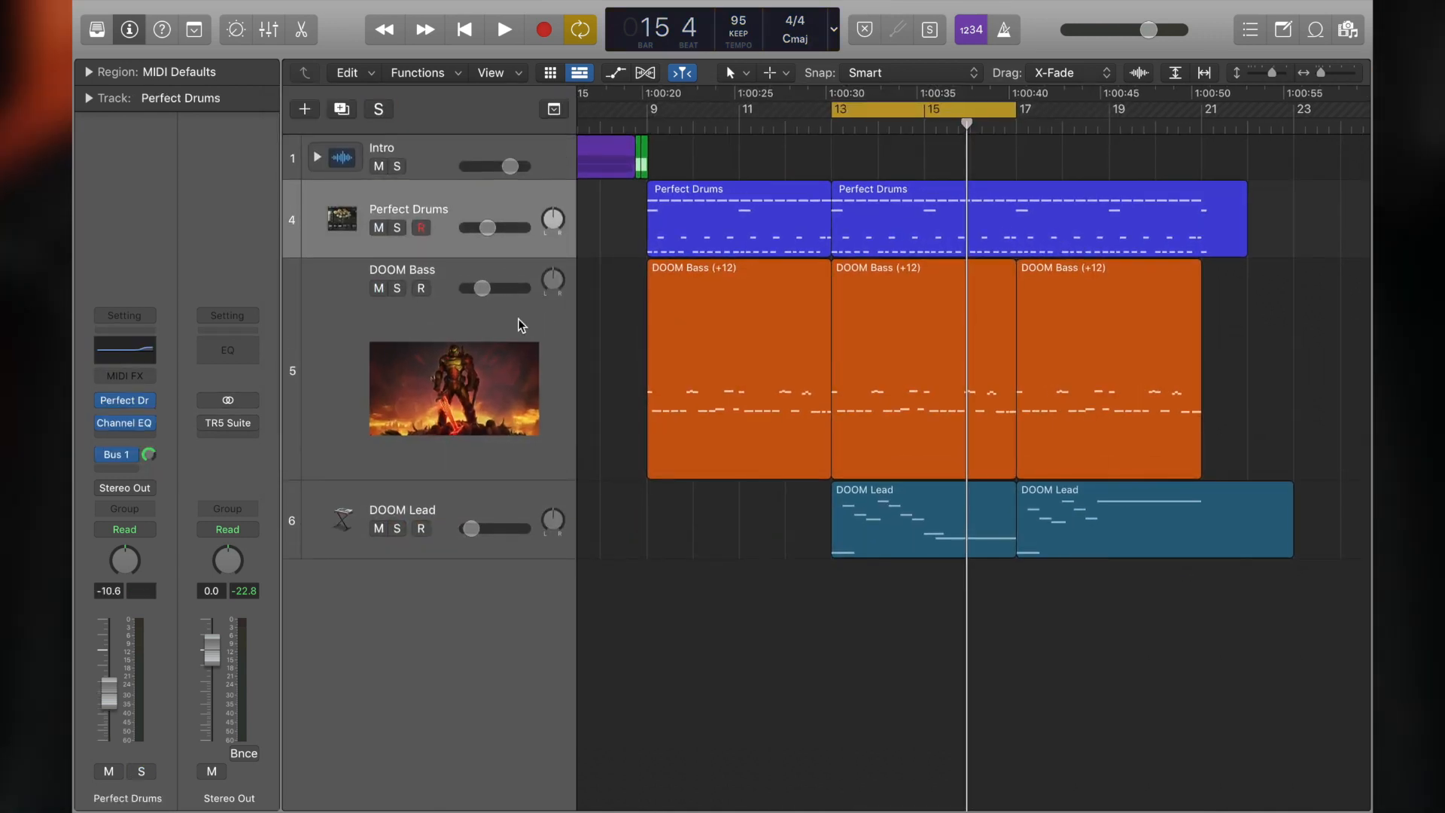
click(128, 404)
drag(850, 53, 840, 35)
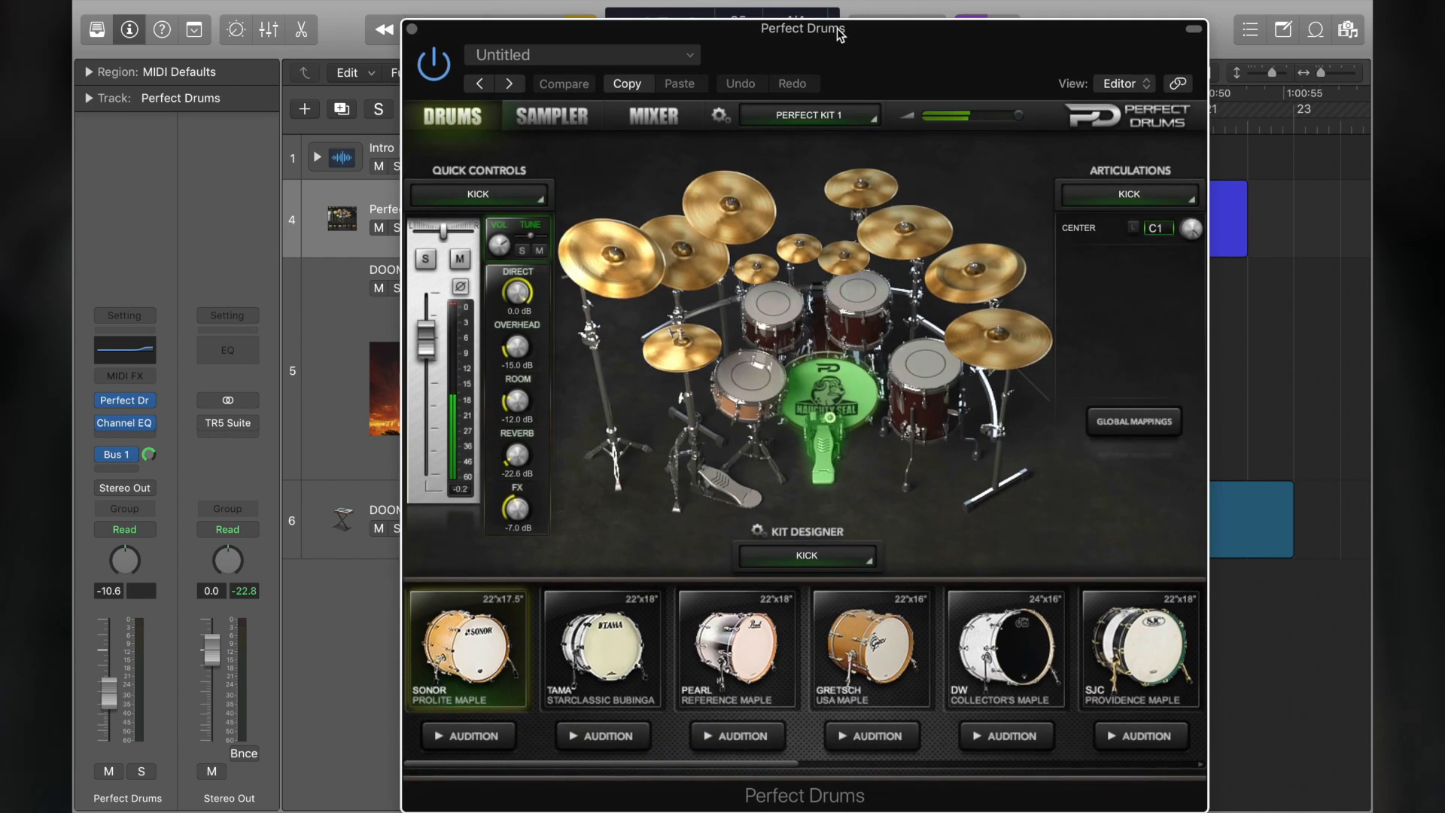
click(1188, 32)
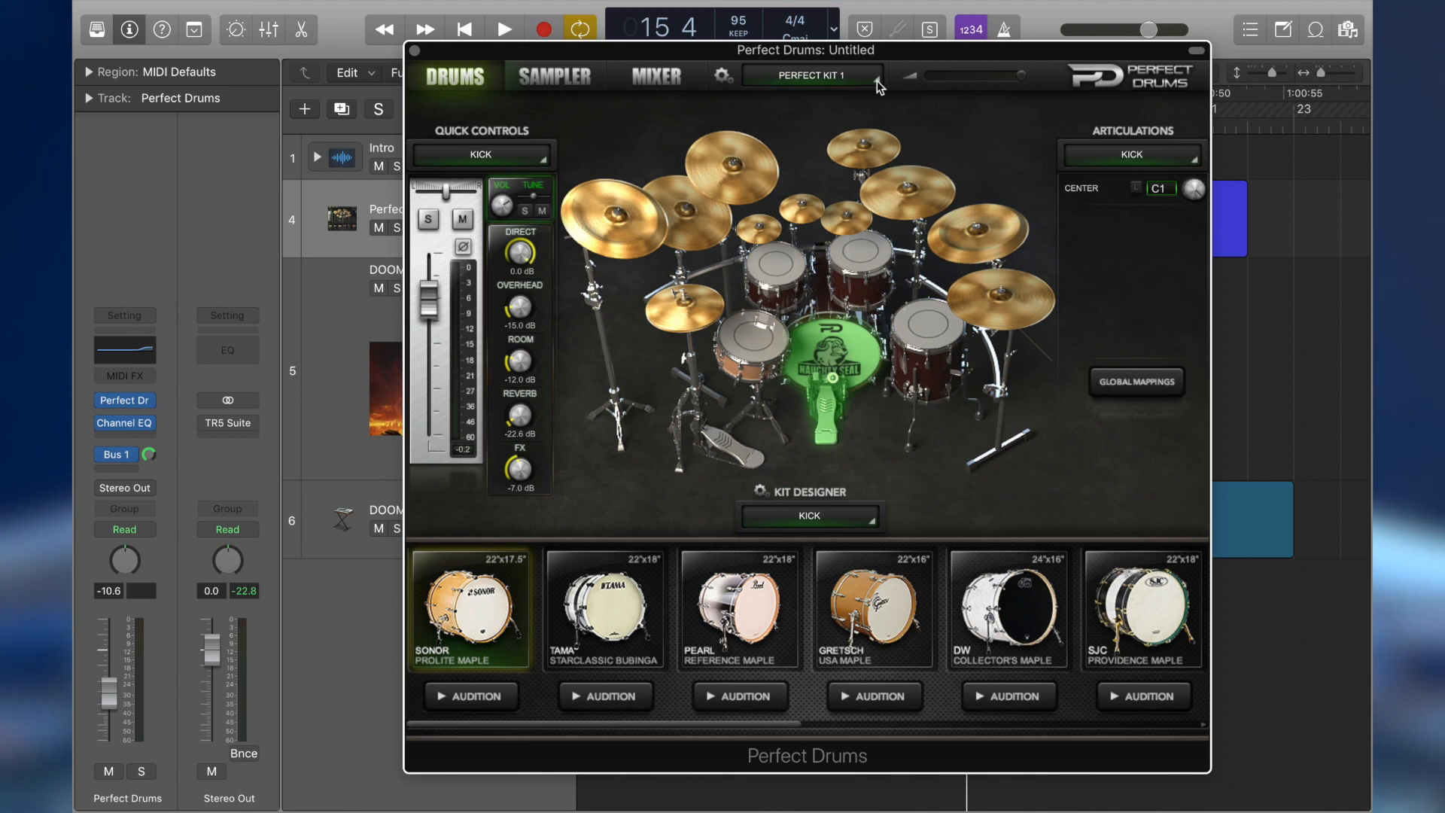
Step: Examine the available Perfect Drums kits, inspect the snare of Perfect Kit 1, and close the instrument
click(877, 82)
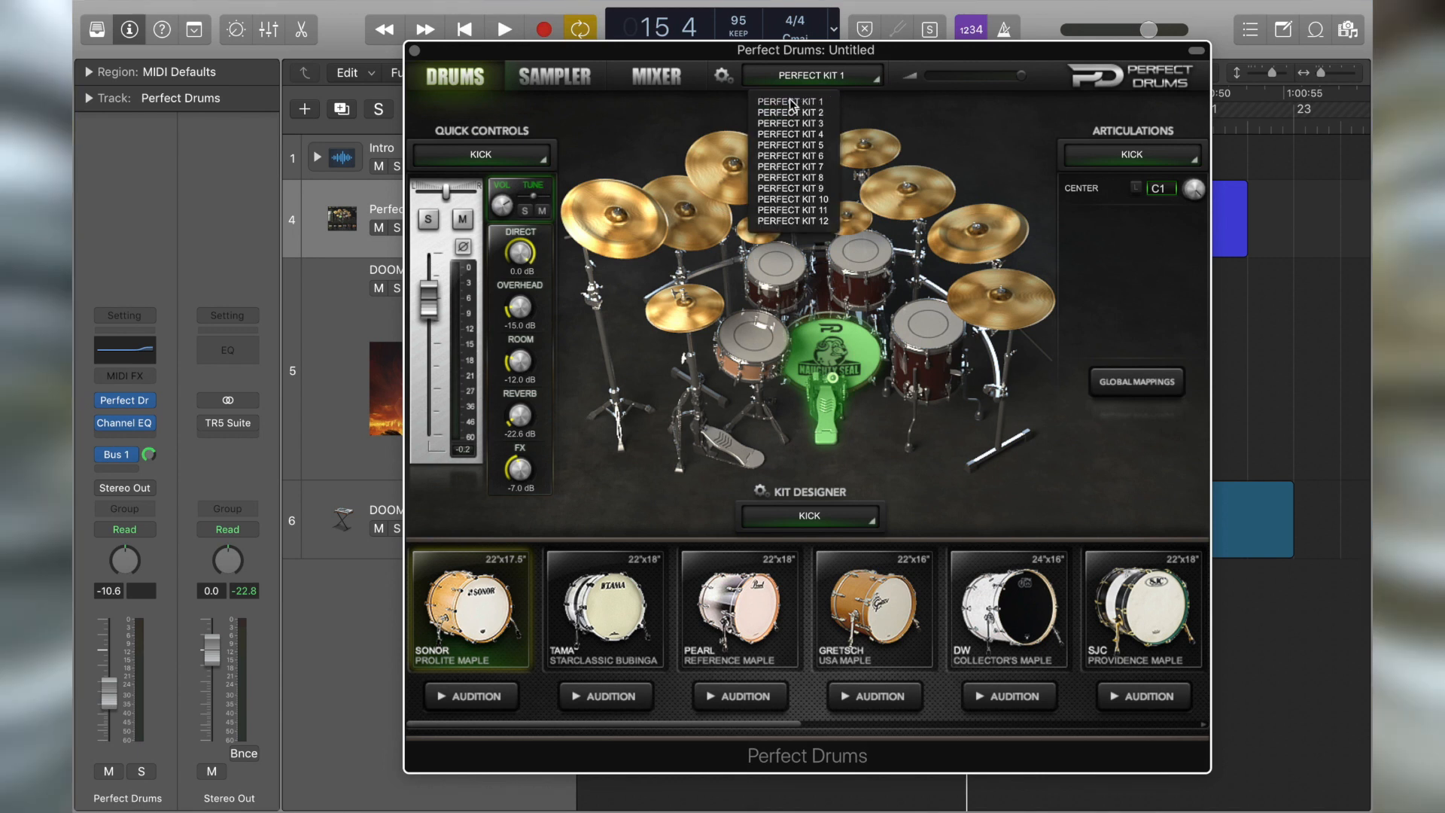
click(906, 68)
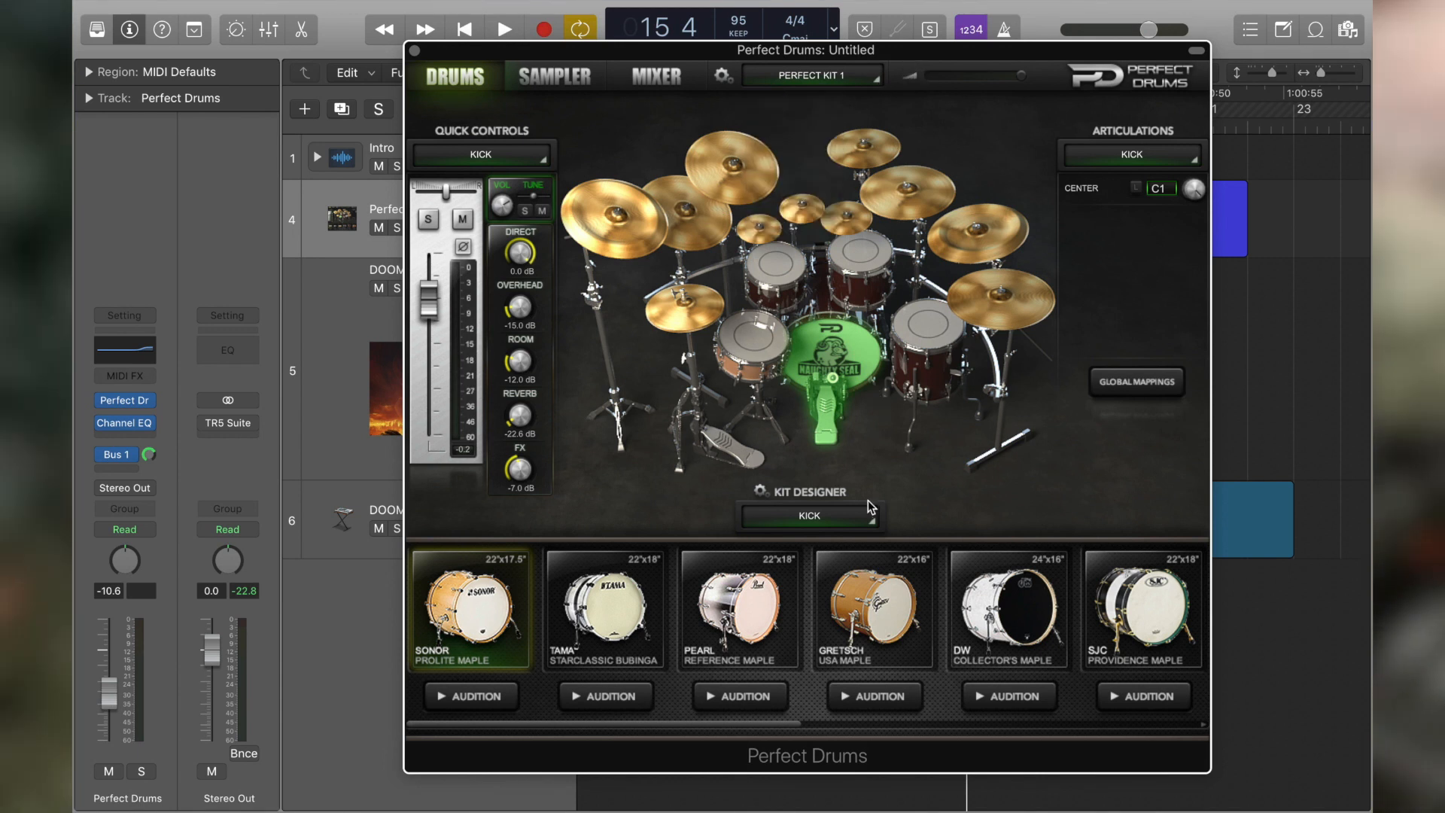
click(742, 354)
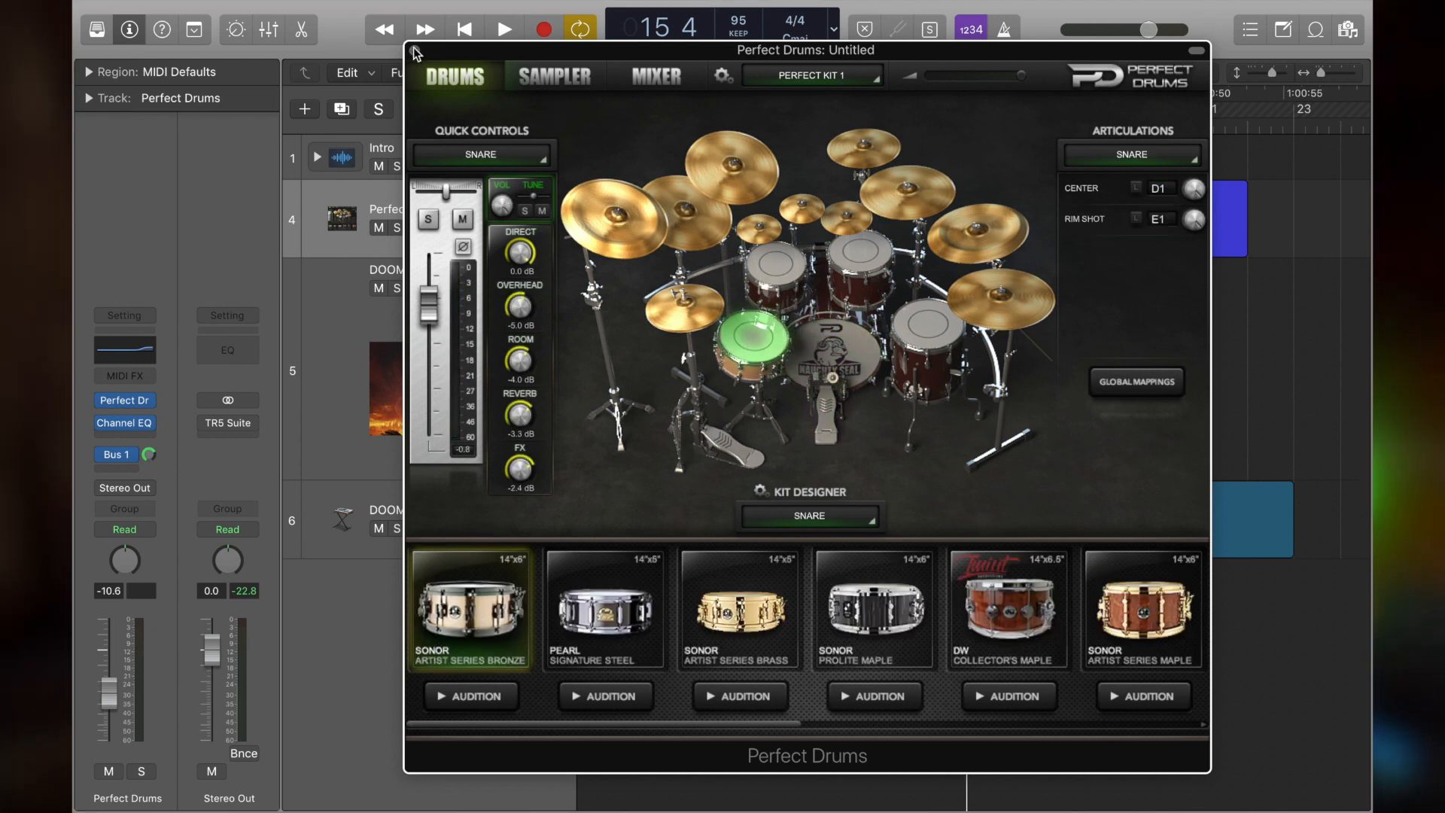
click(413, 49)
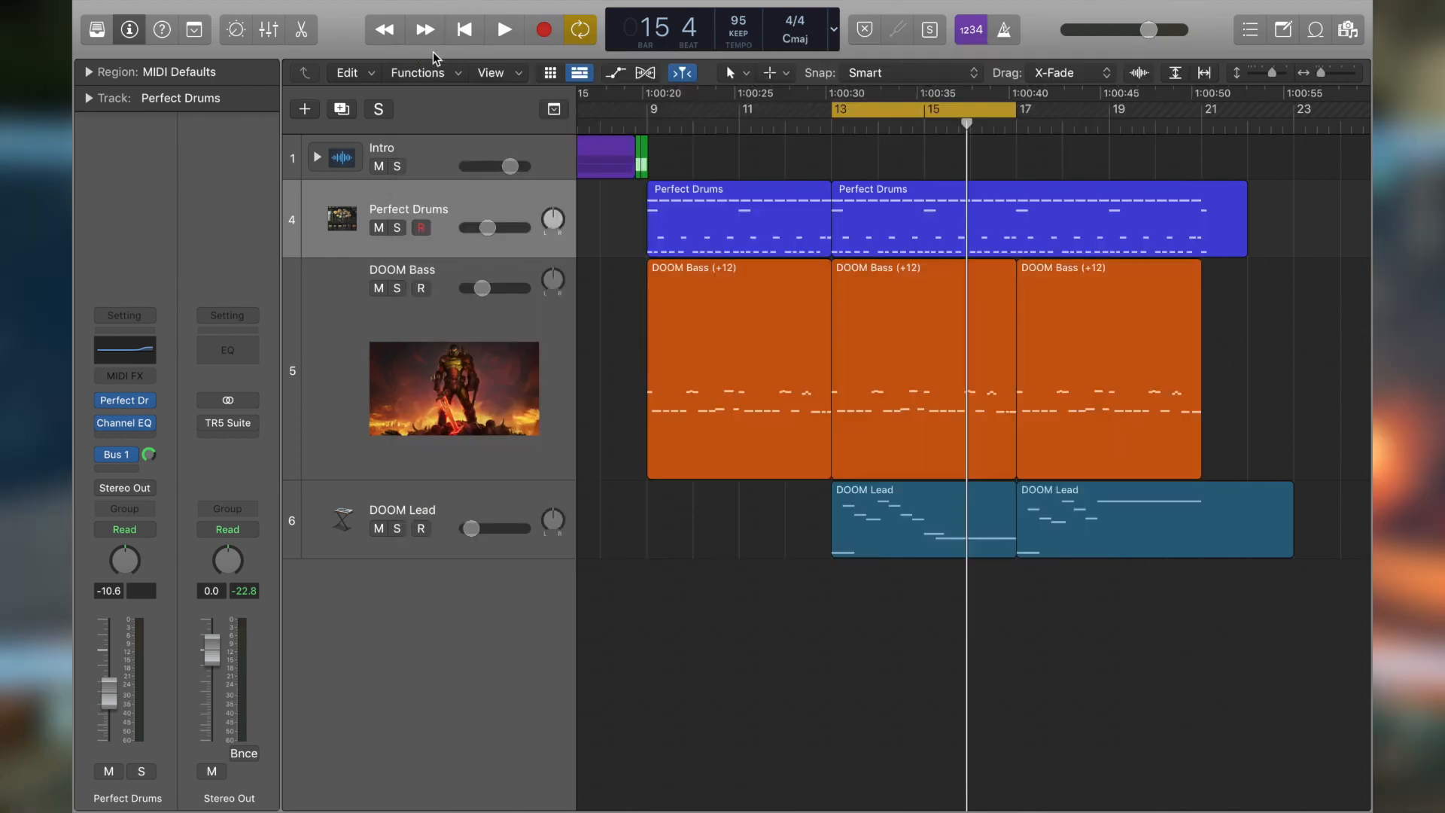
Step: Solo the Perfect Drums track, set the cycle range from bar 9 to 13, and play the drum loop
click(150, 772)
drag(654, 113, 831, 113)
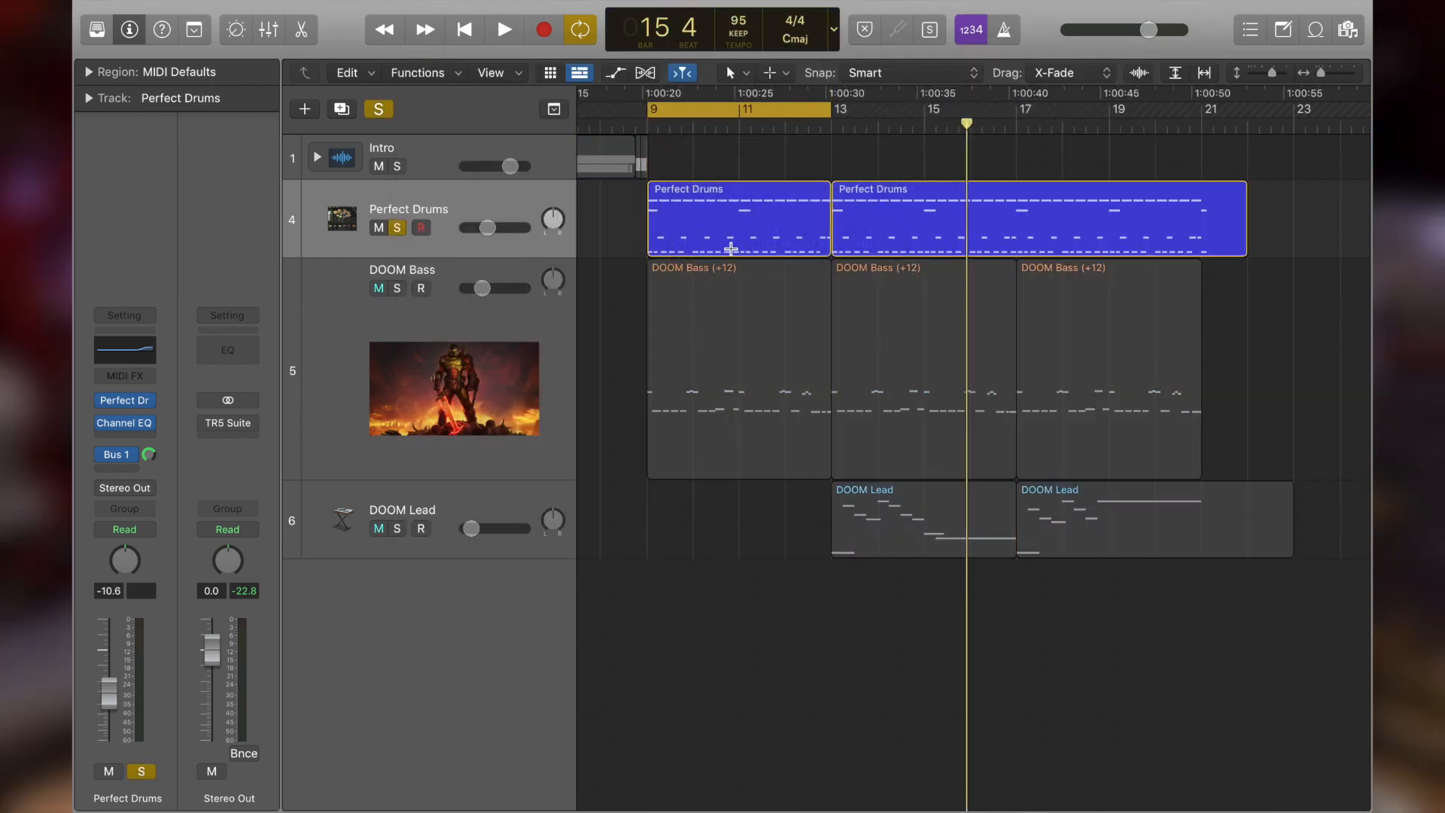
key(space)
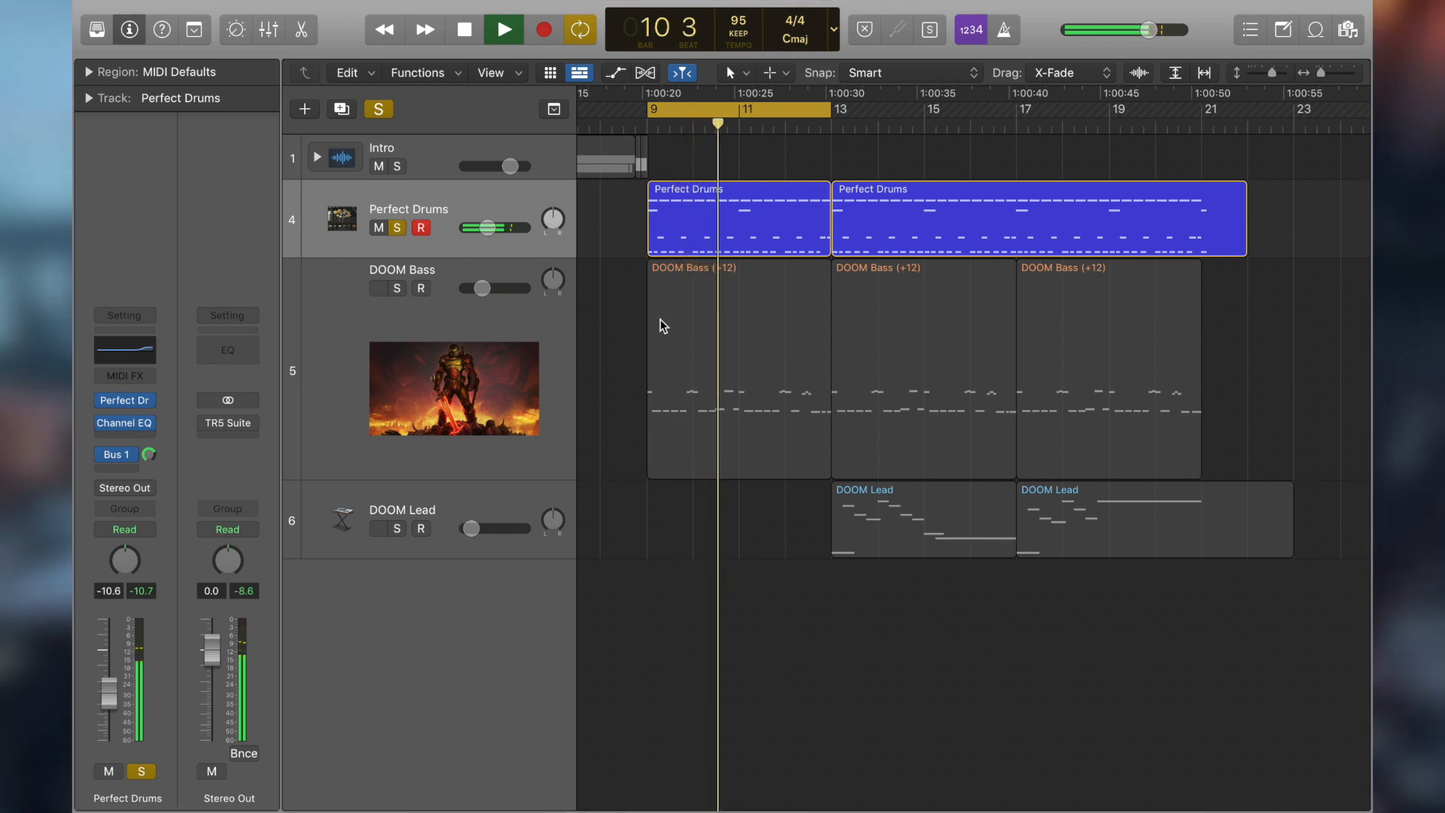
key(space)
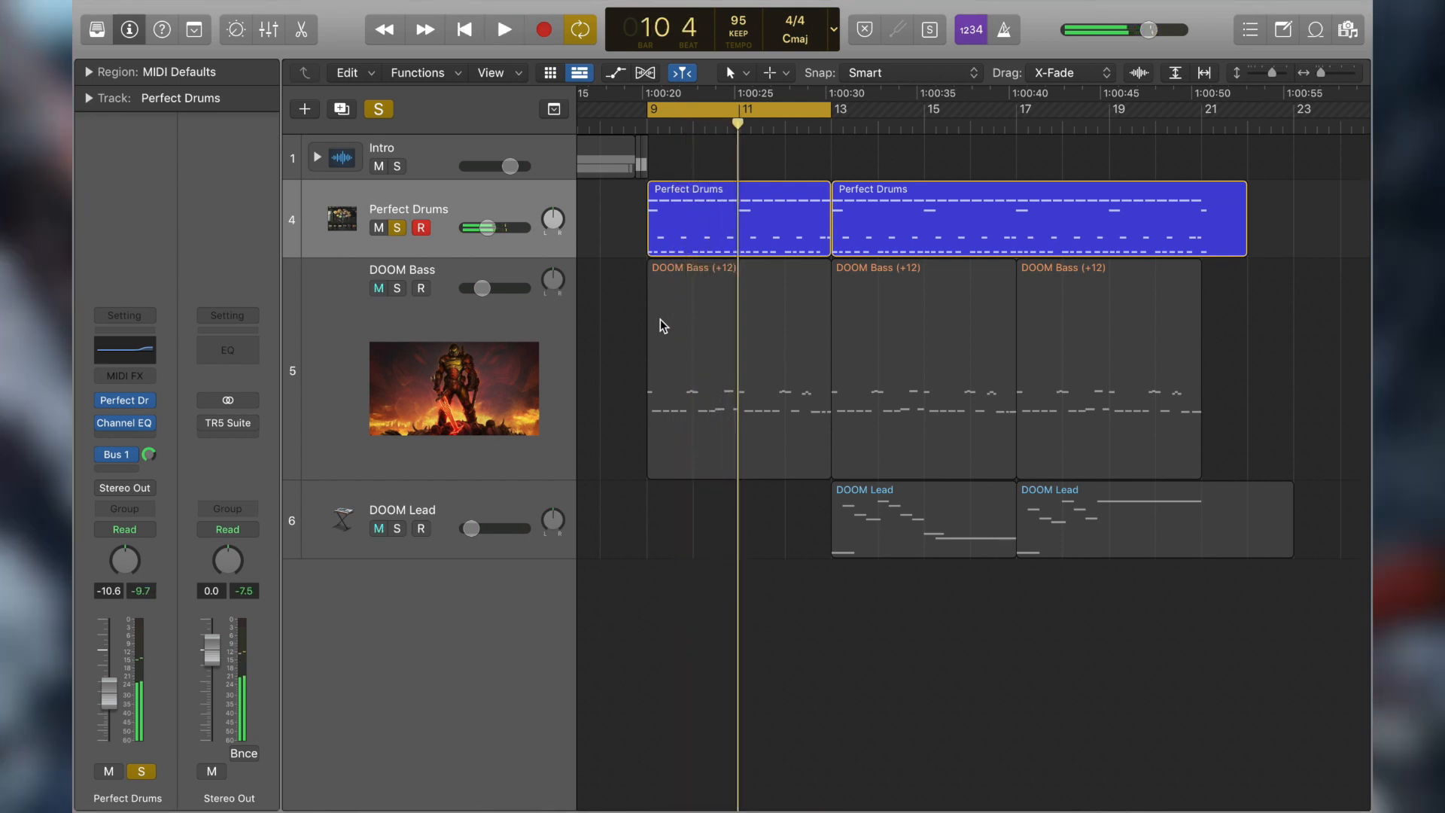
Step: Check the high-shelf boost in the Perfect Drums Channel EQ and close the EQ
click(126, 351)
drag(1140, 233, 977, 161)
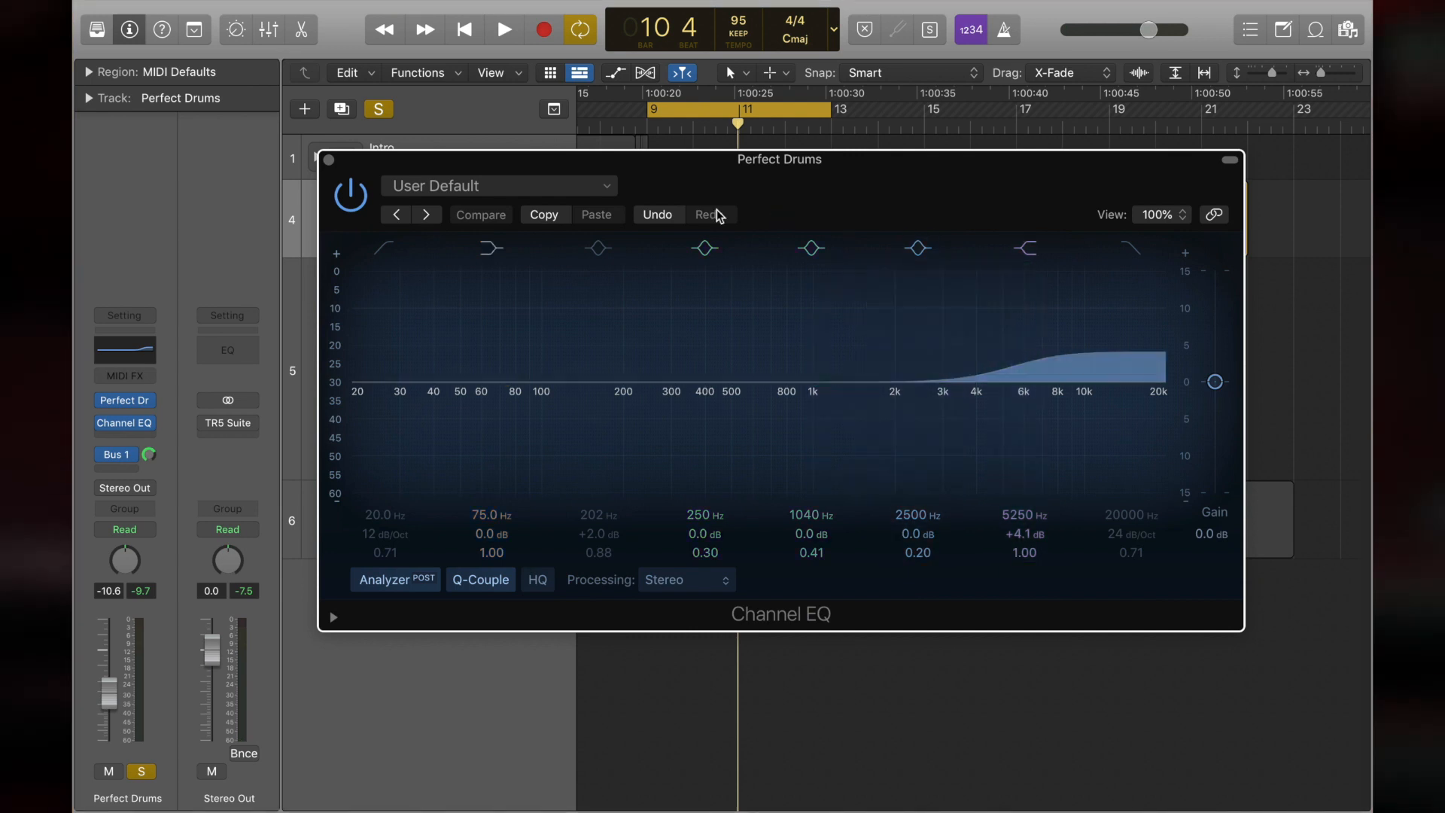
click(328, 160)
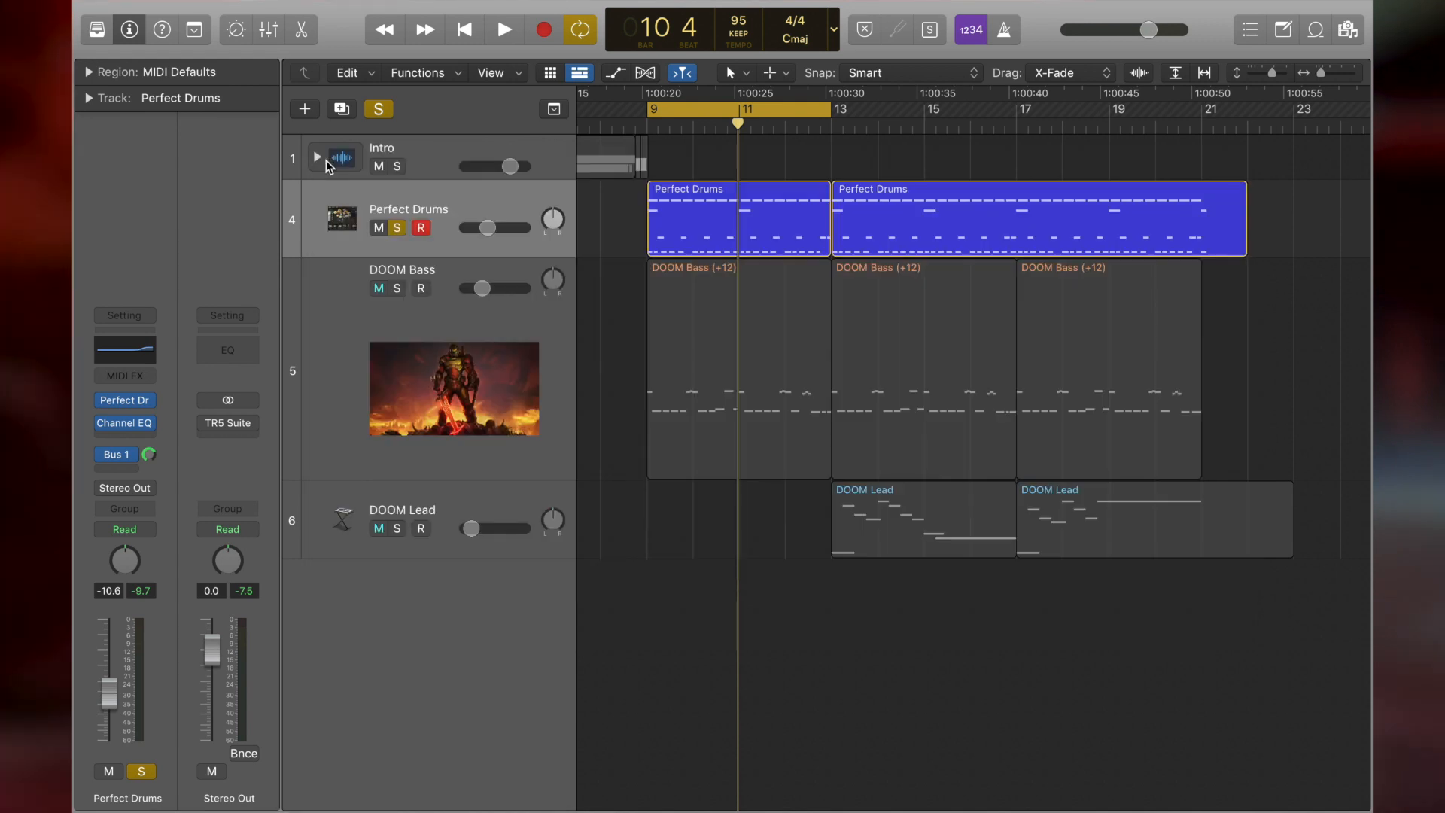
Step: Open FF Pro-C 2 on the drums' Bus 1 Para Comp channel and check its Extreme Pumping preset among the Drums presets
click(150, 456)
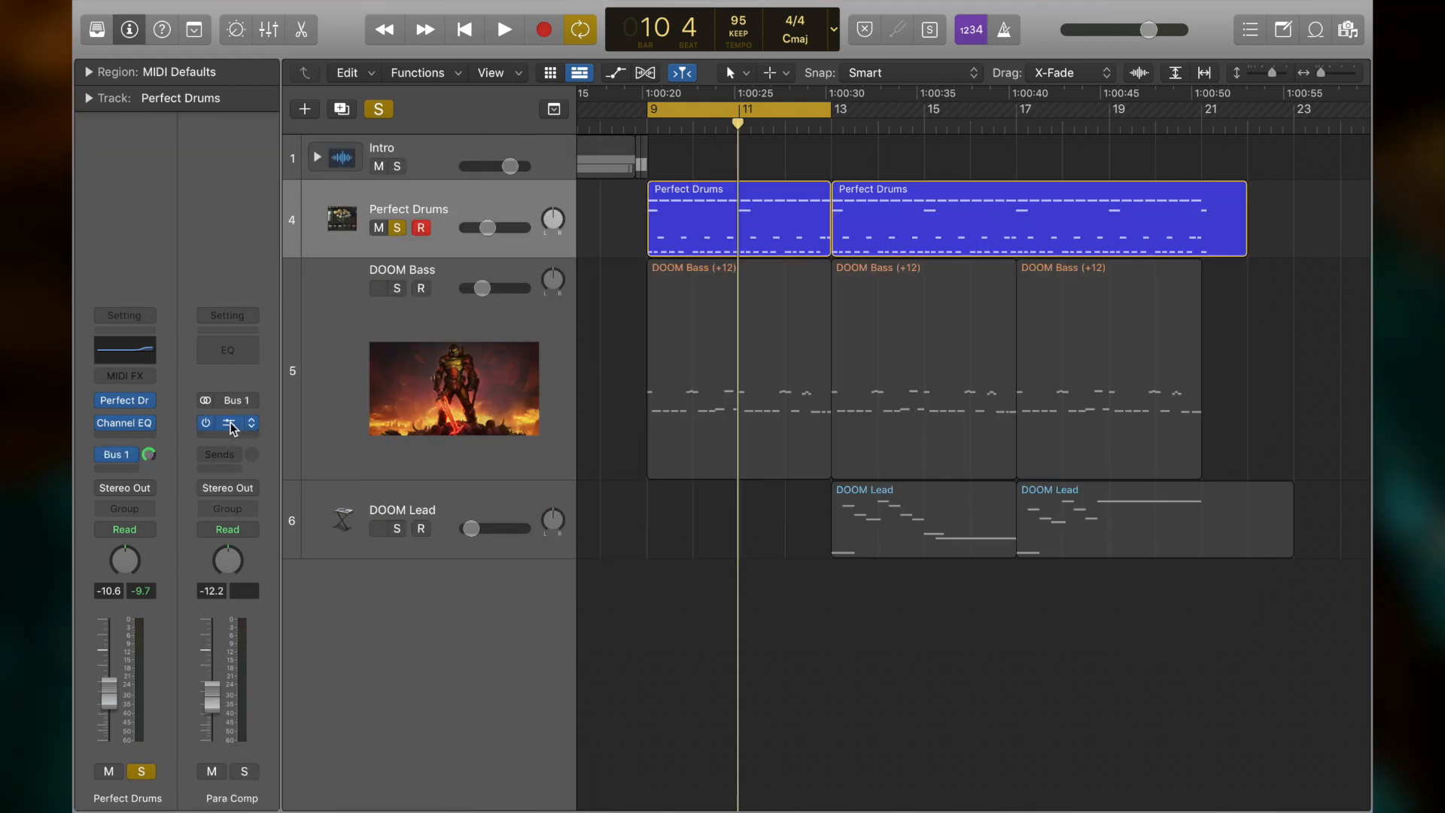
click(230, 423)
drag(882, 226, 891, 45)
click(1141, 48)
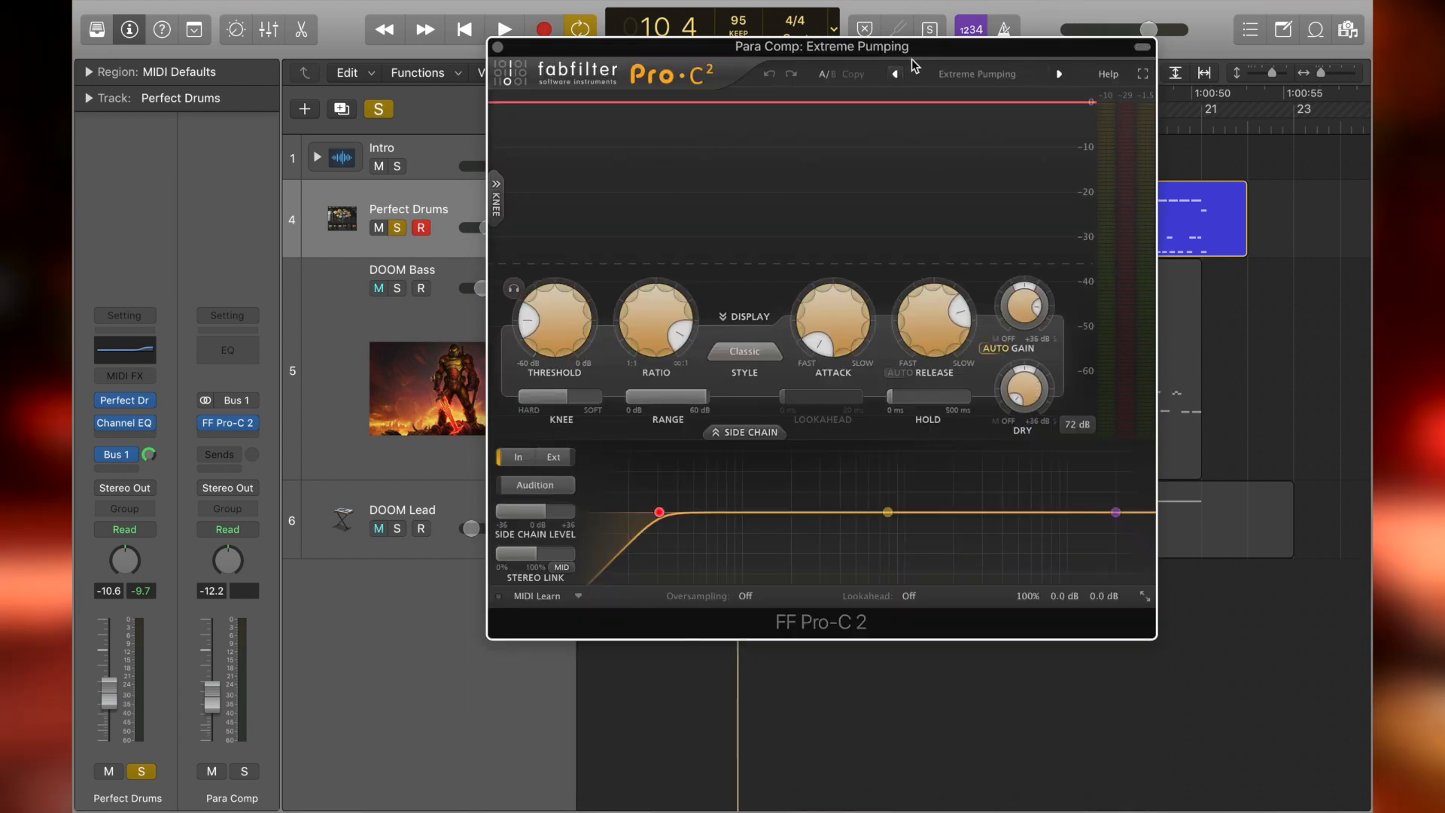
click(967, 98)
mouse_move(992, 141)
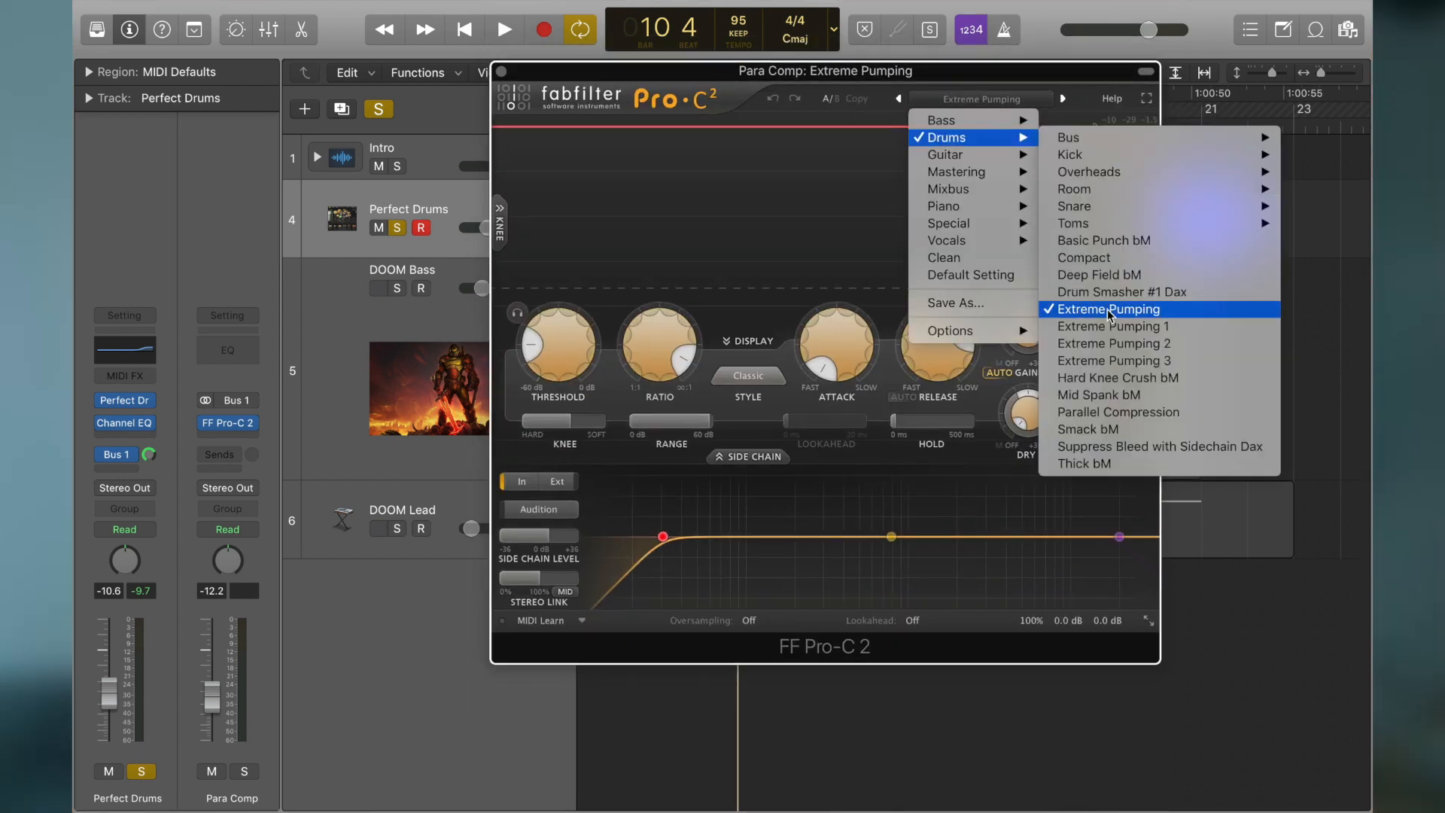
click(880, 79)
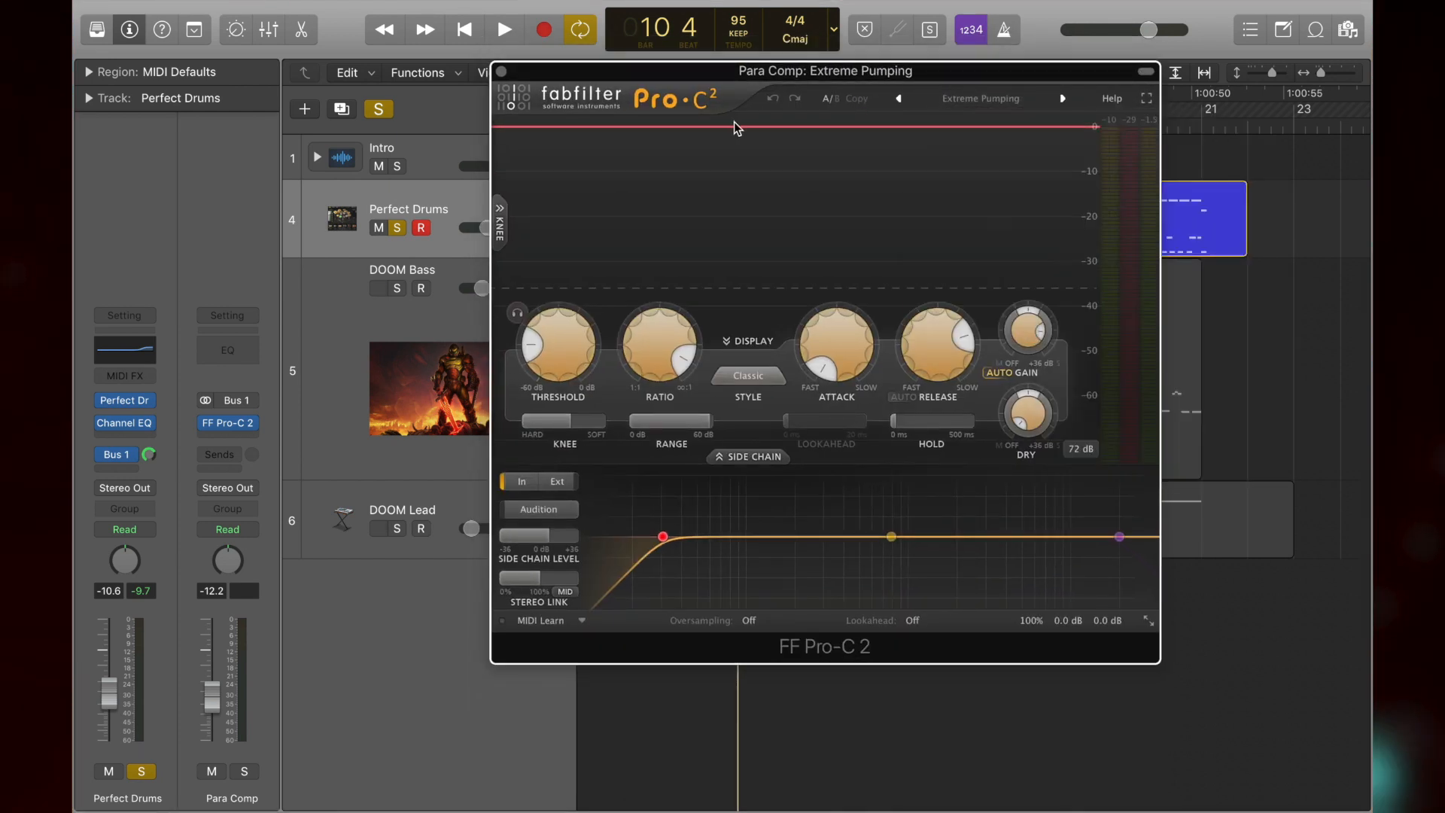
Step: Close the drums' FF Pro-C 2 compressor and play the soloed Perfect Drums loop through the Stereo Out
click(501, 72)
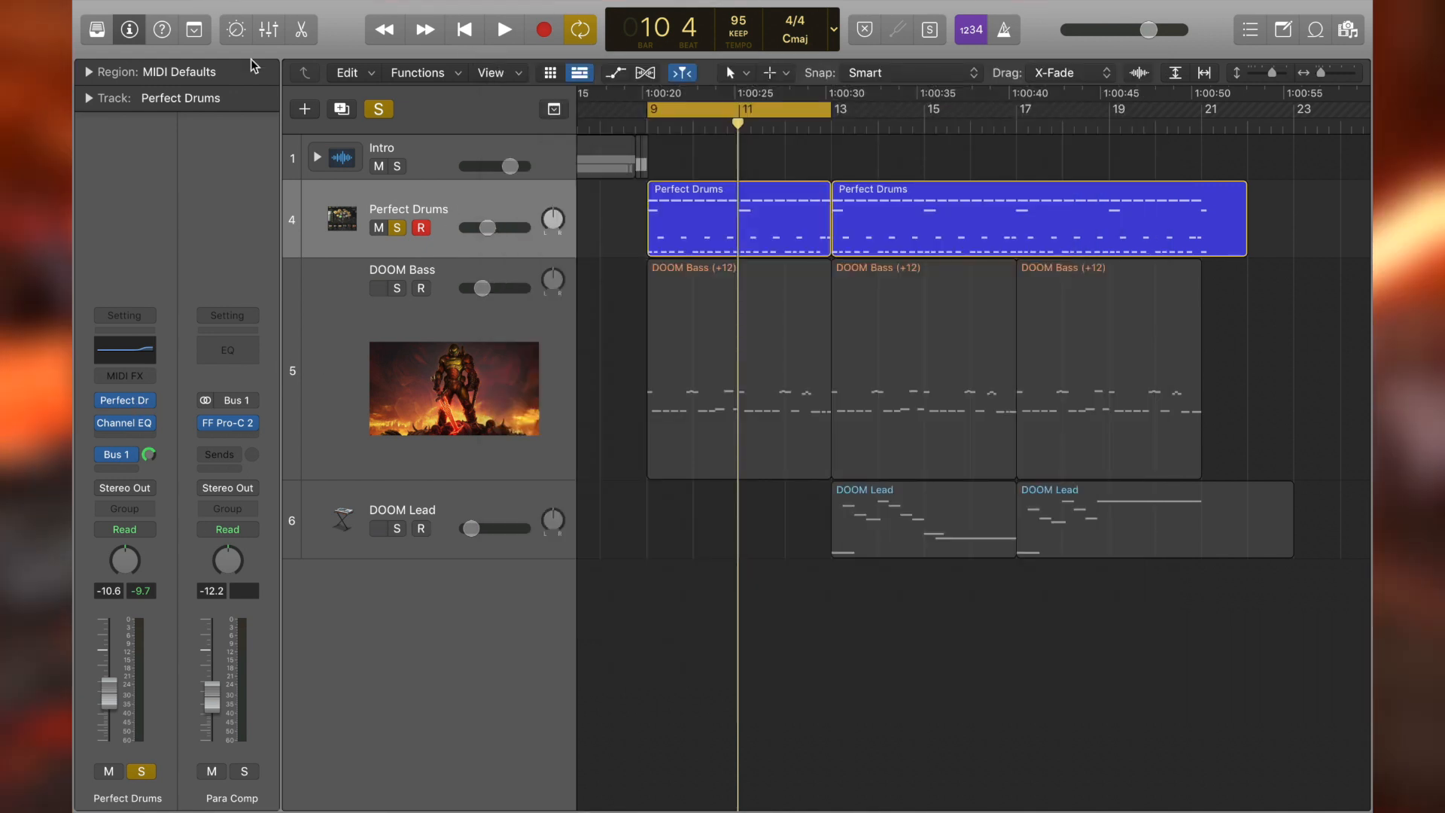
click(268, 30)
click(268, 29)
key(space)
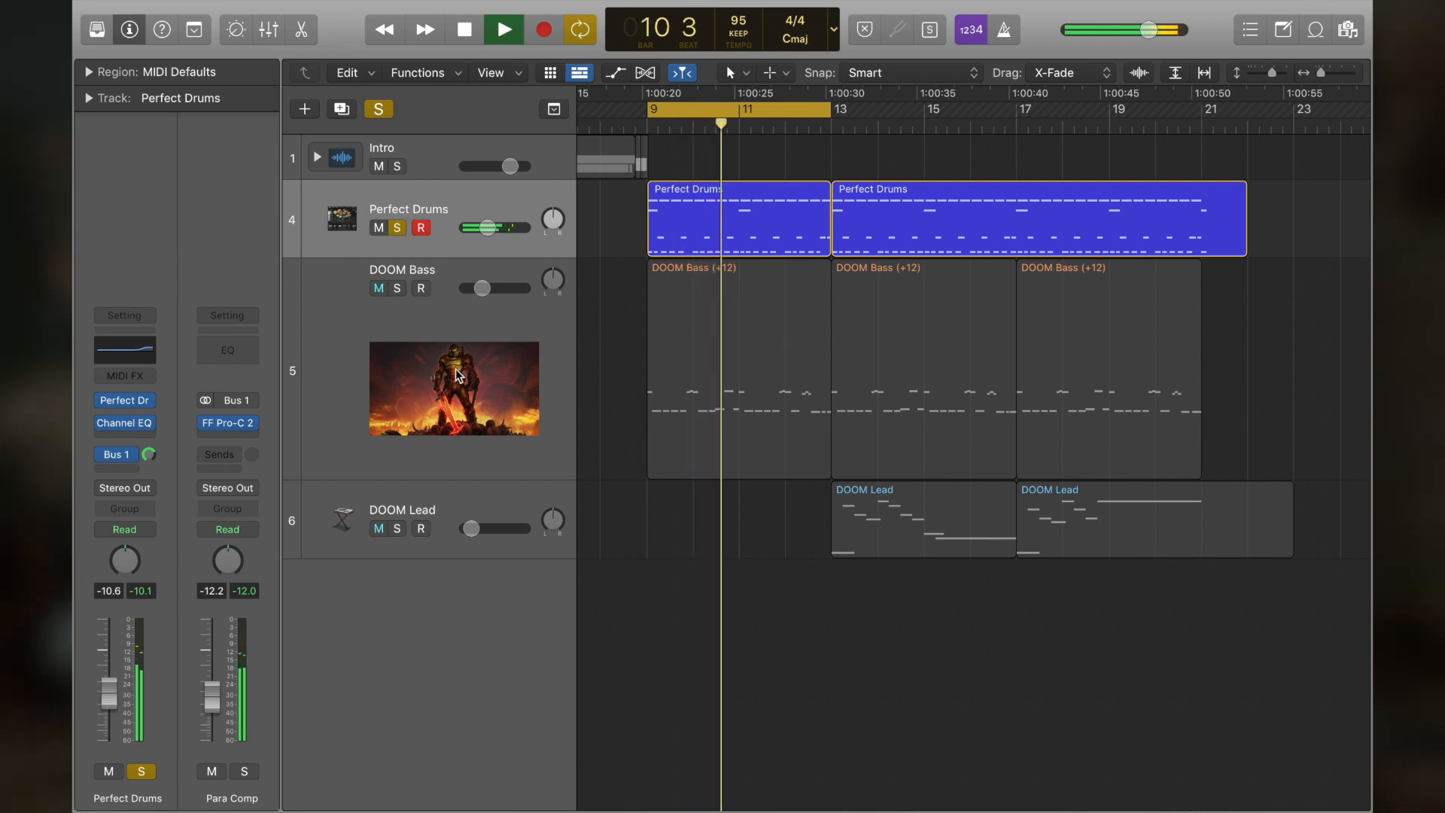
click(478, 318)
click(457, 192)
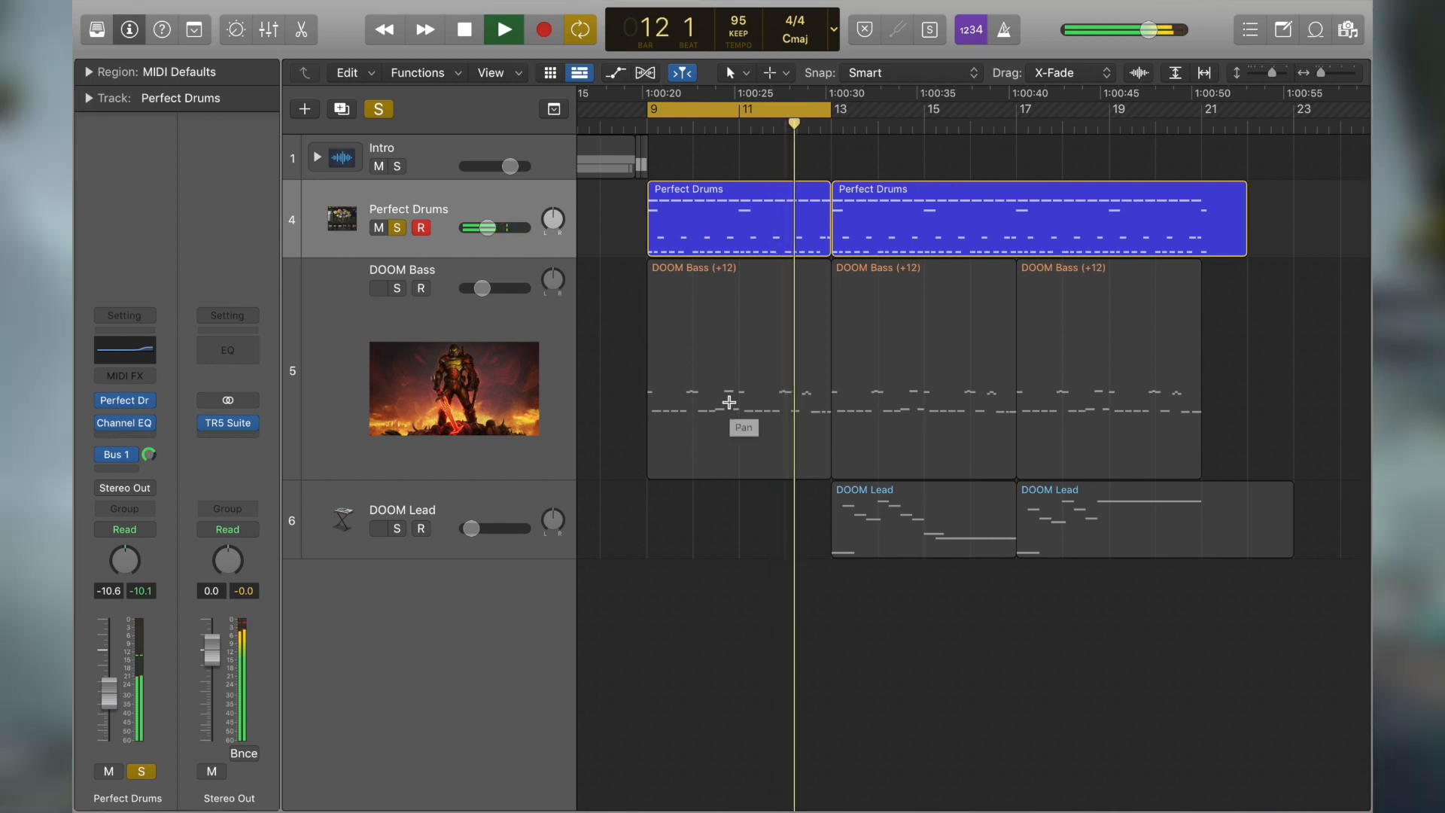
key(space)
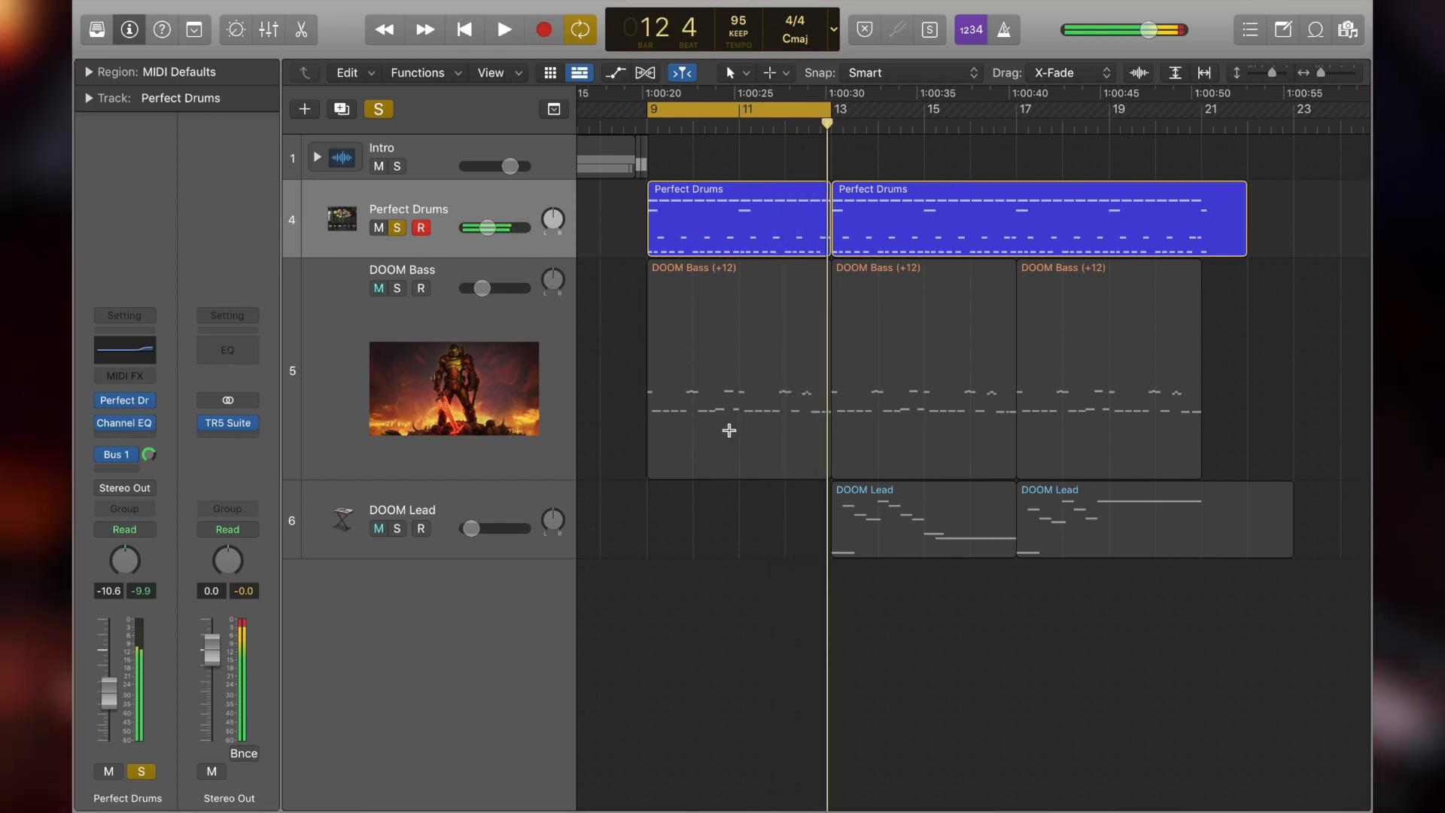
Step: Turn off solo on the Perfect Drums track and select the DOOM Bass track
scroll(790, 538, up, 2)
click(397, 241)
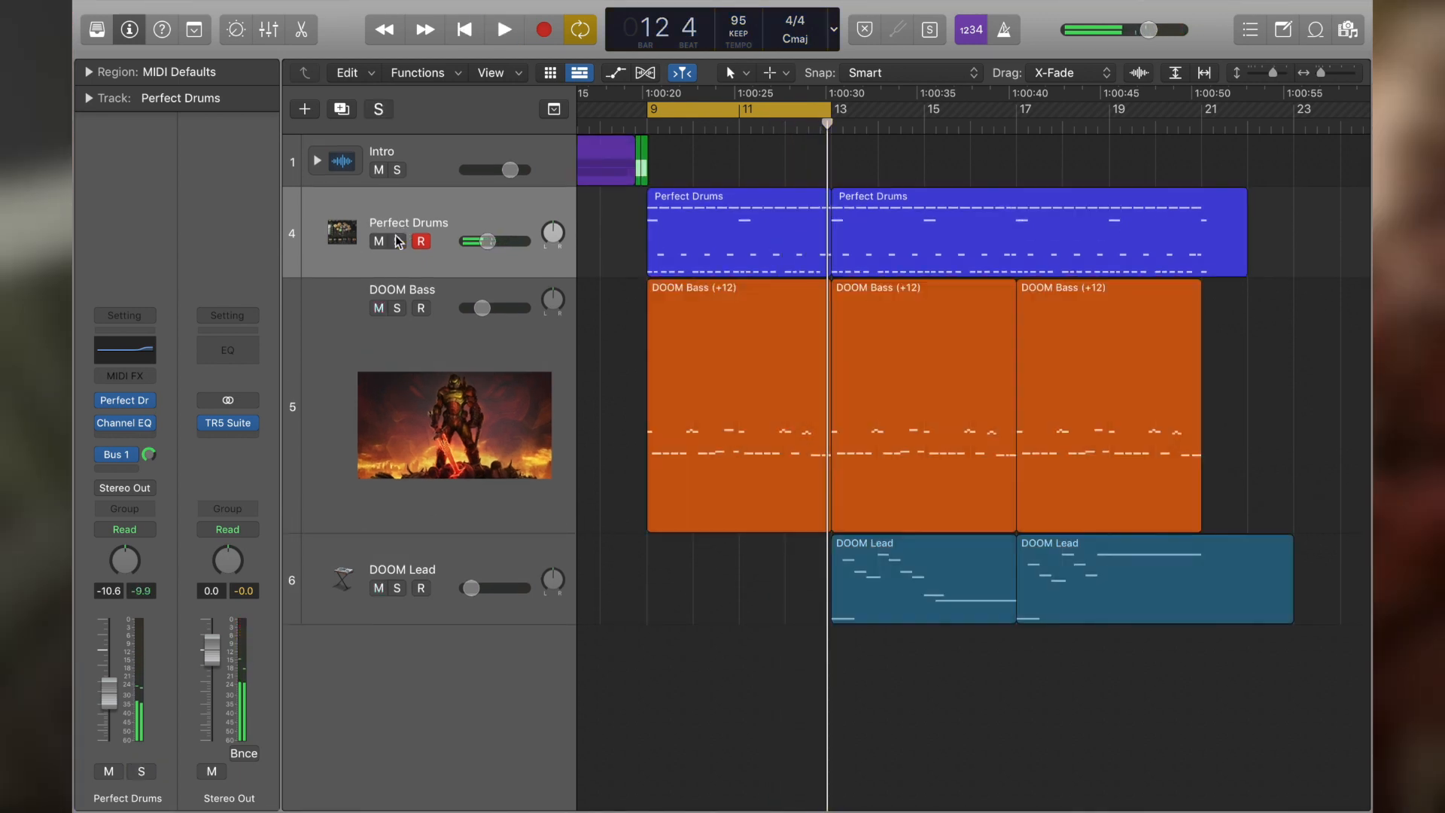
click(484, 405)
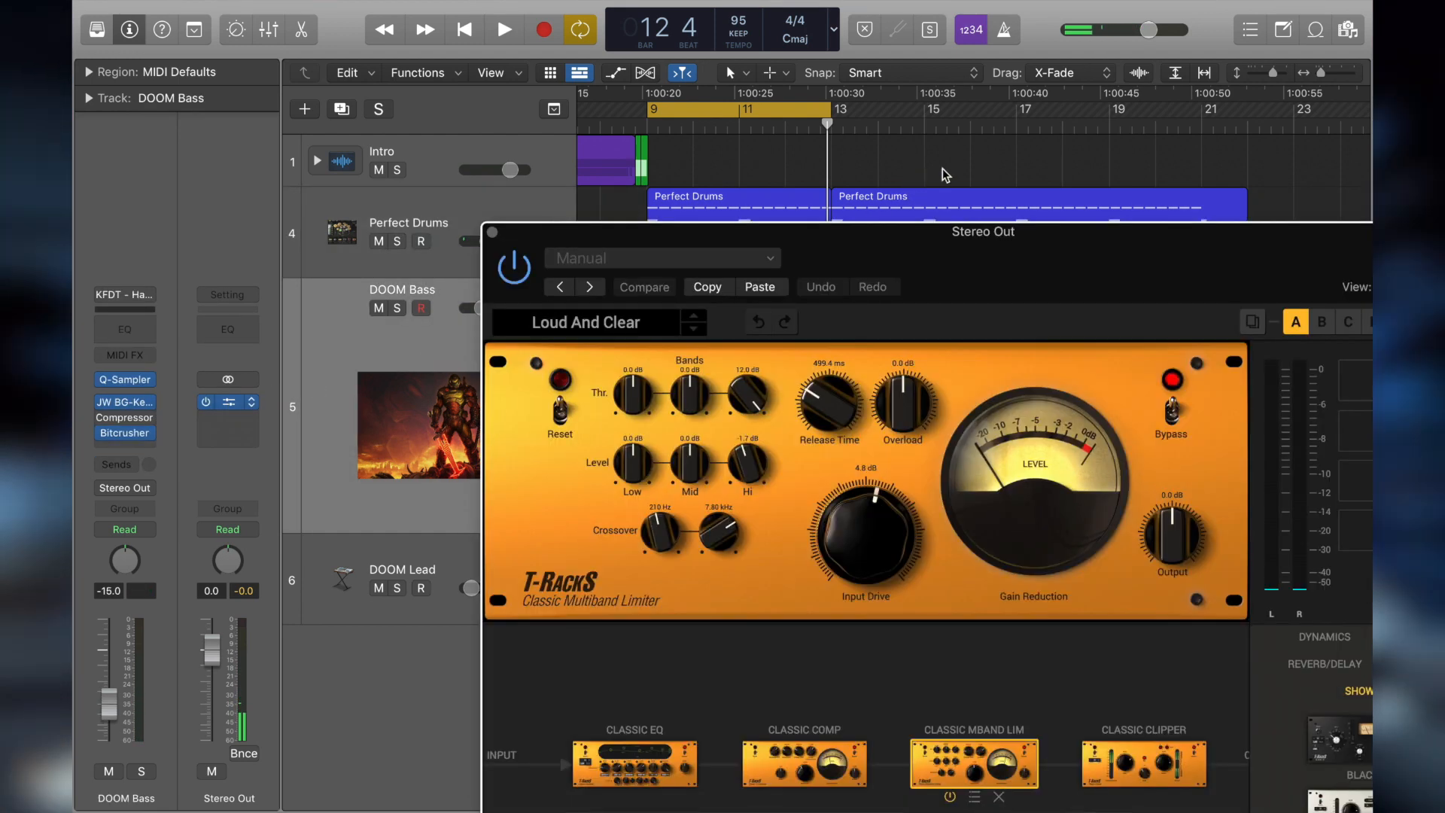
Step: Open TR5 Suite on the Stereo Out channel, reposition its window to show it fully, and hide the plug-in header
drag(976, 245, 789, 42)
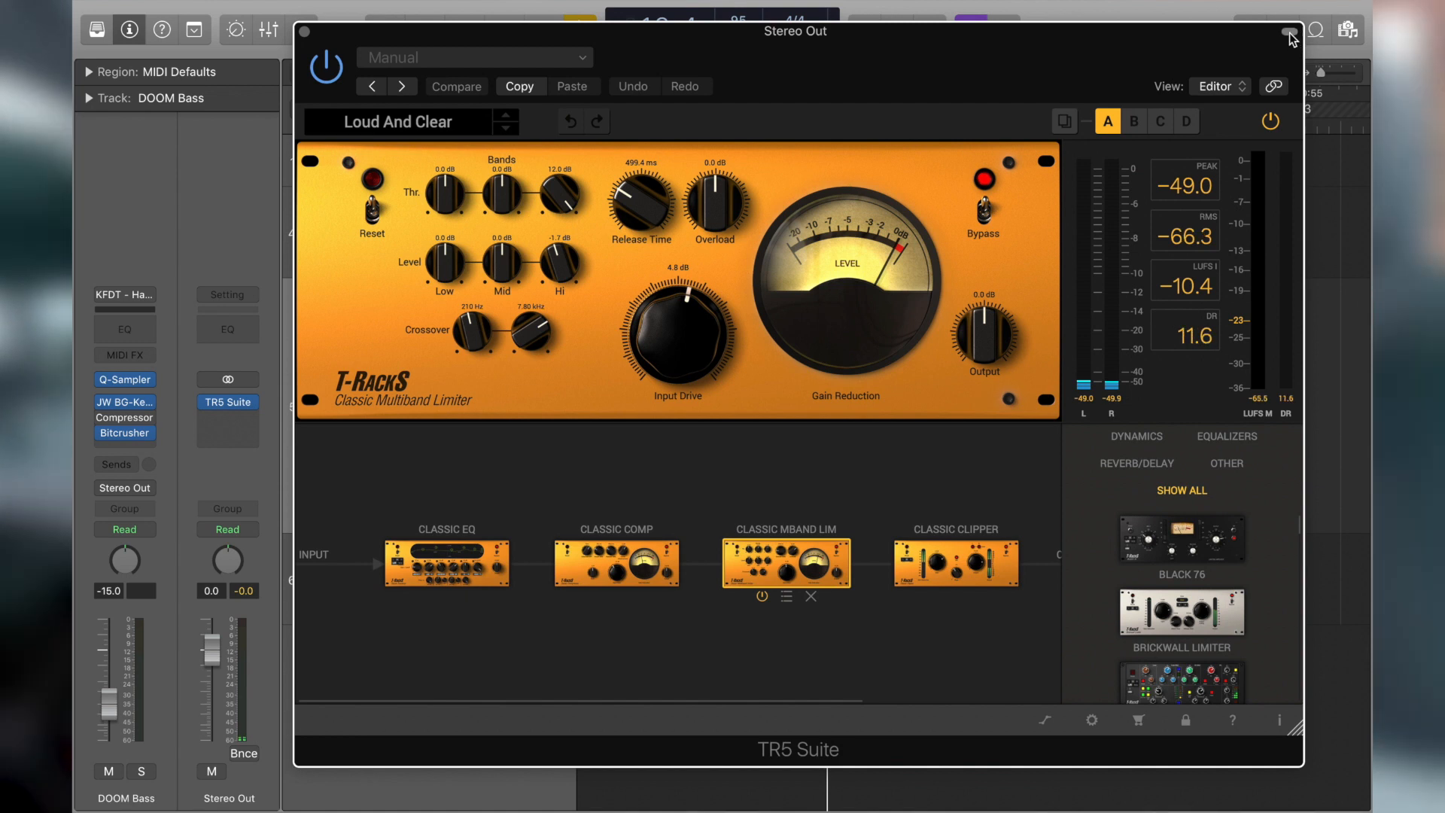
click(1288, 34)
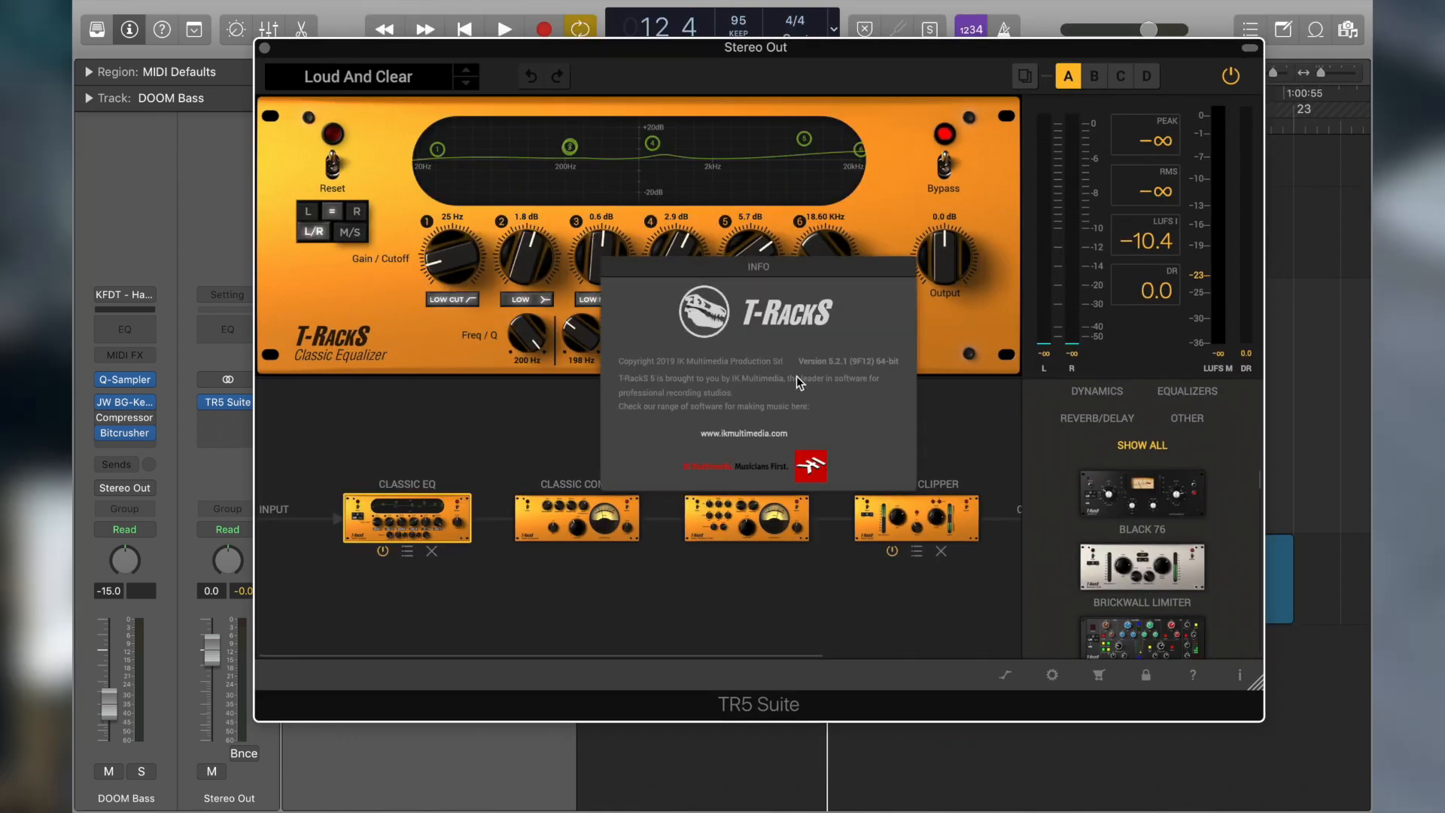
click(796, 376)
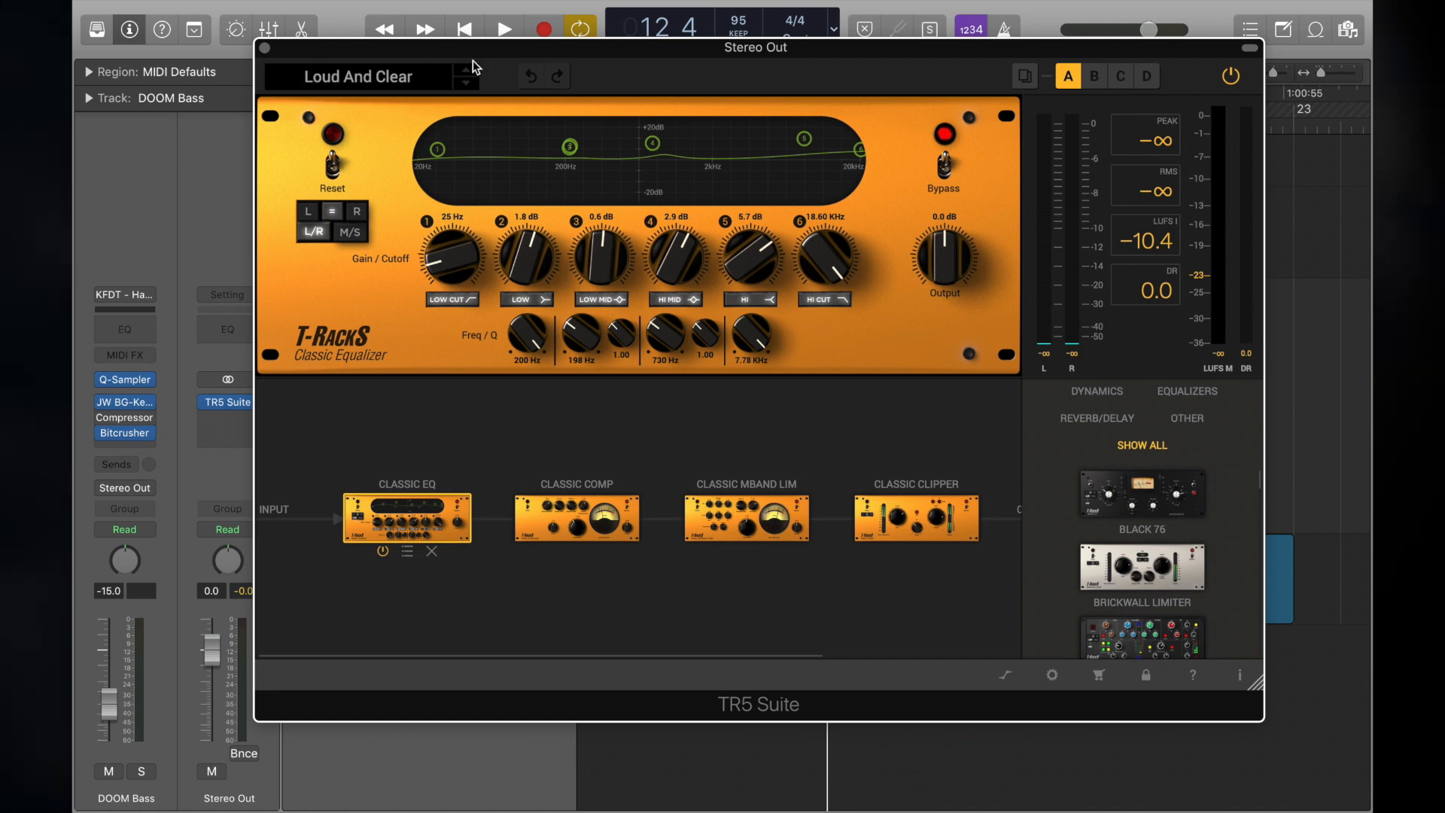
Step: Check the Loud And Clear preset among TR5 Suite's T-RackS Legacy Classic Only global presets, leaving it loaded
click(349, 71)
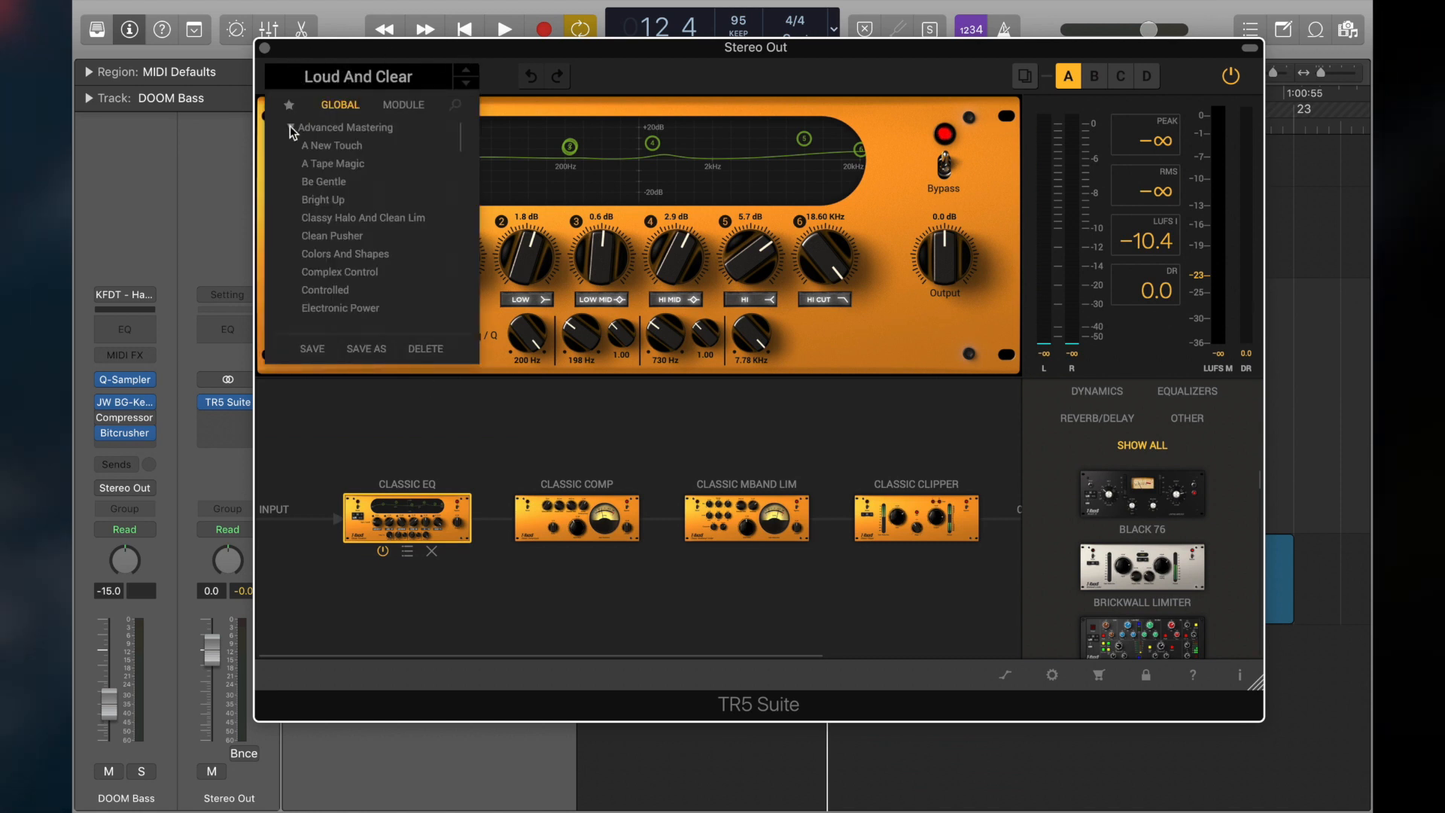
click(291, 161)
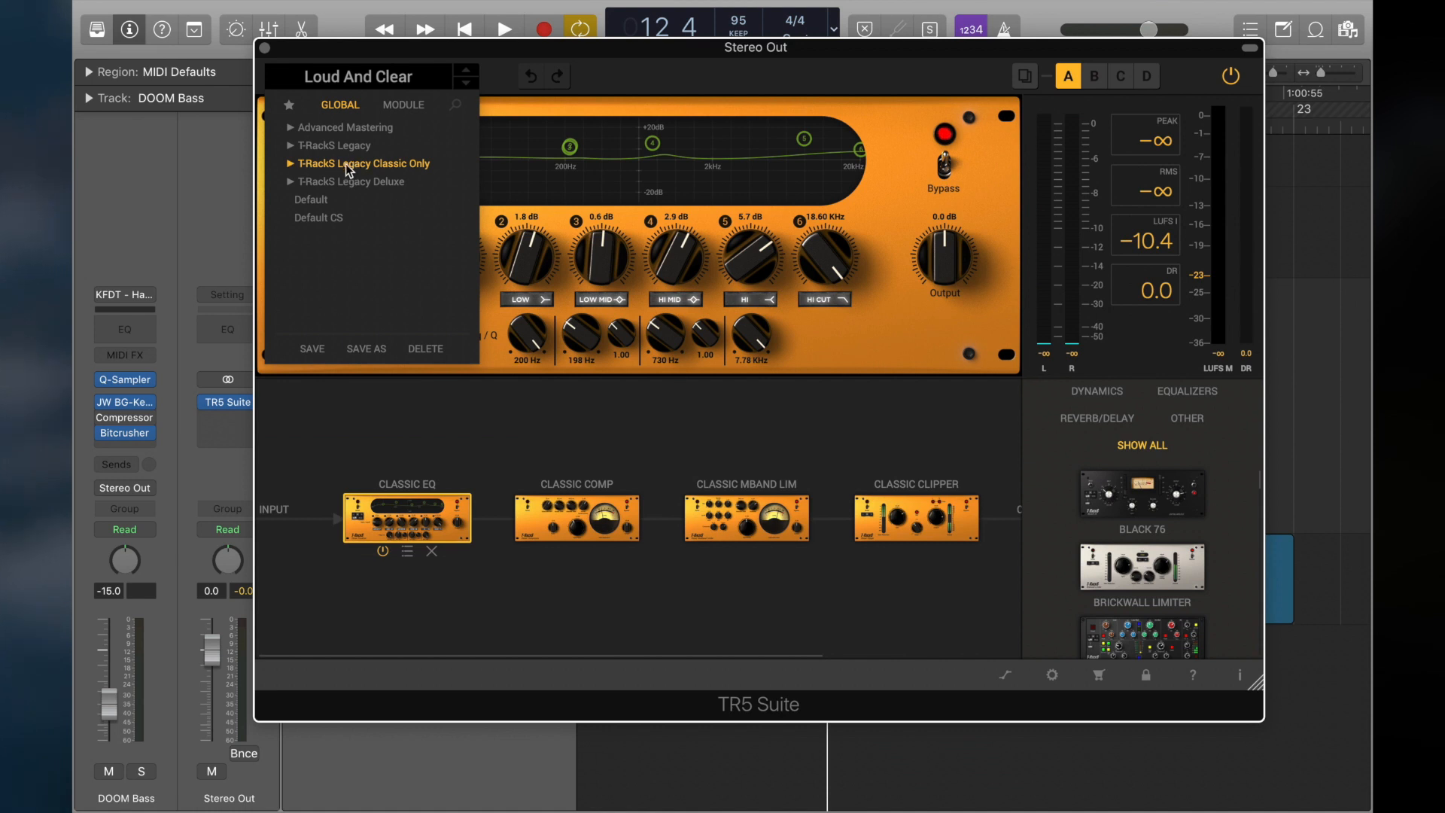
click(290, 162)
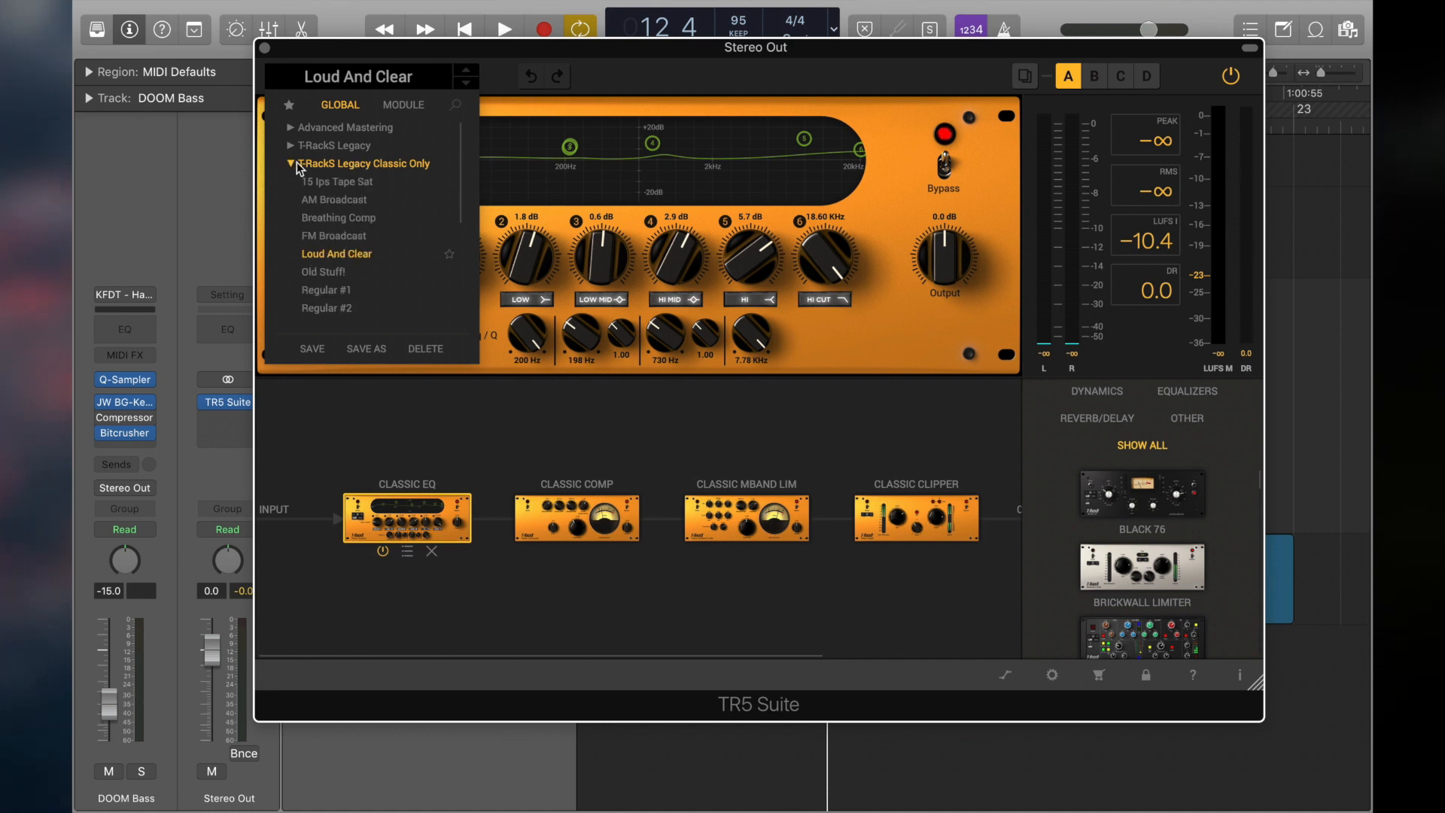
click(401, 420)
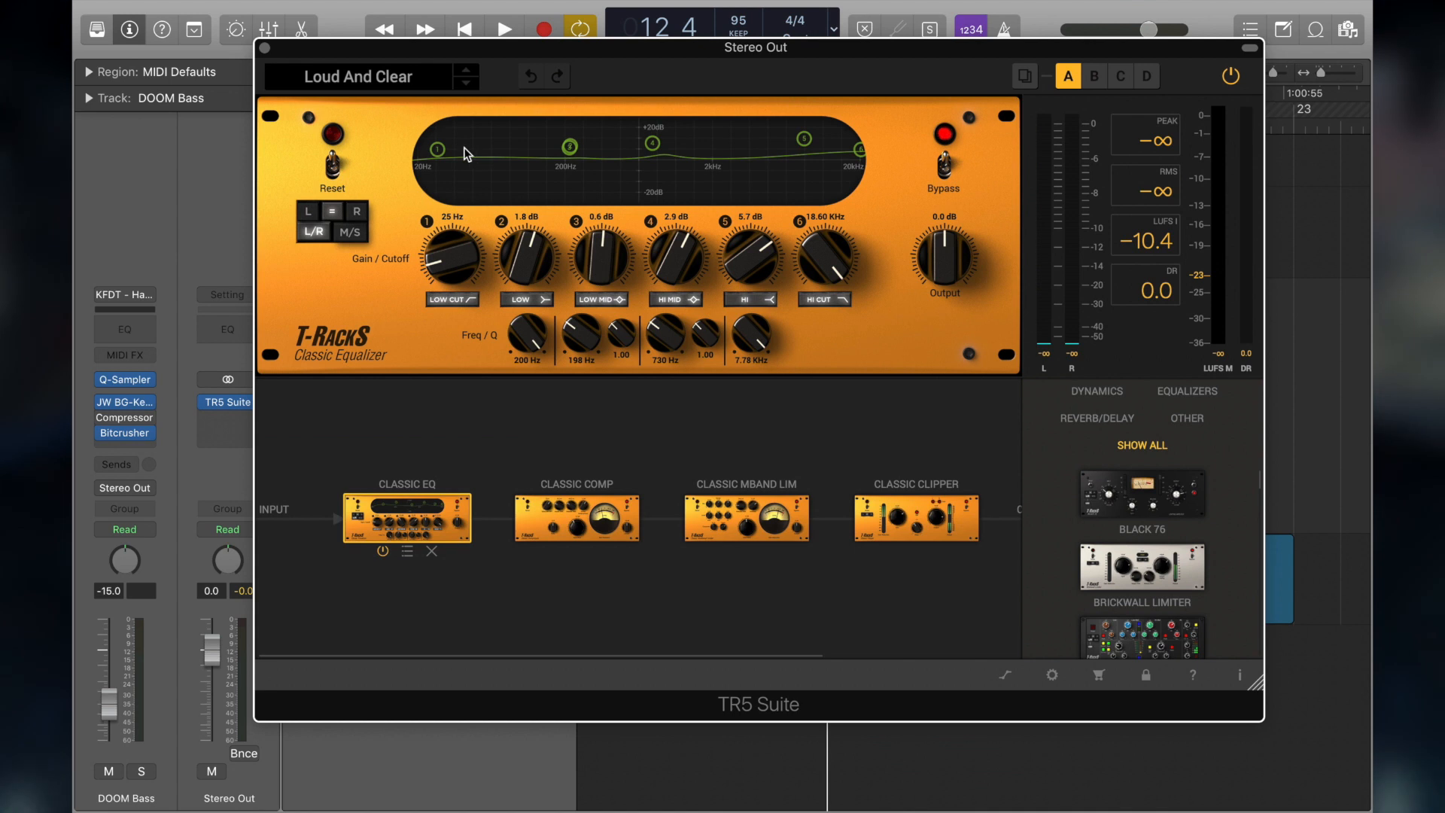
Step: Inspect the Classic Comp, Classic Mband Lim, Classic Clipper and Classic EQ module settings in the TR5 Suite chain
click(554, 507)
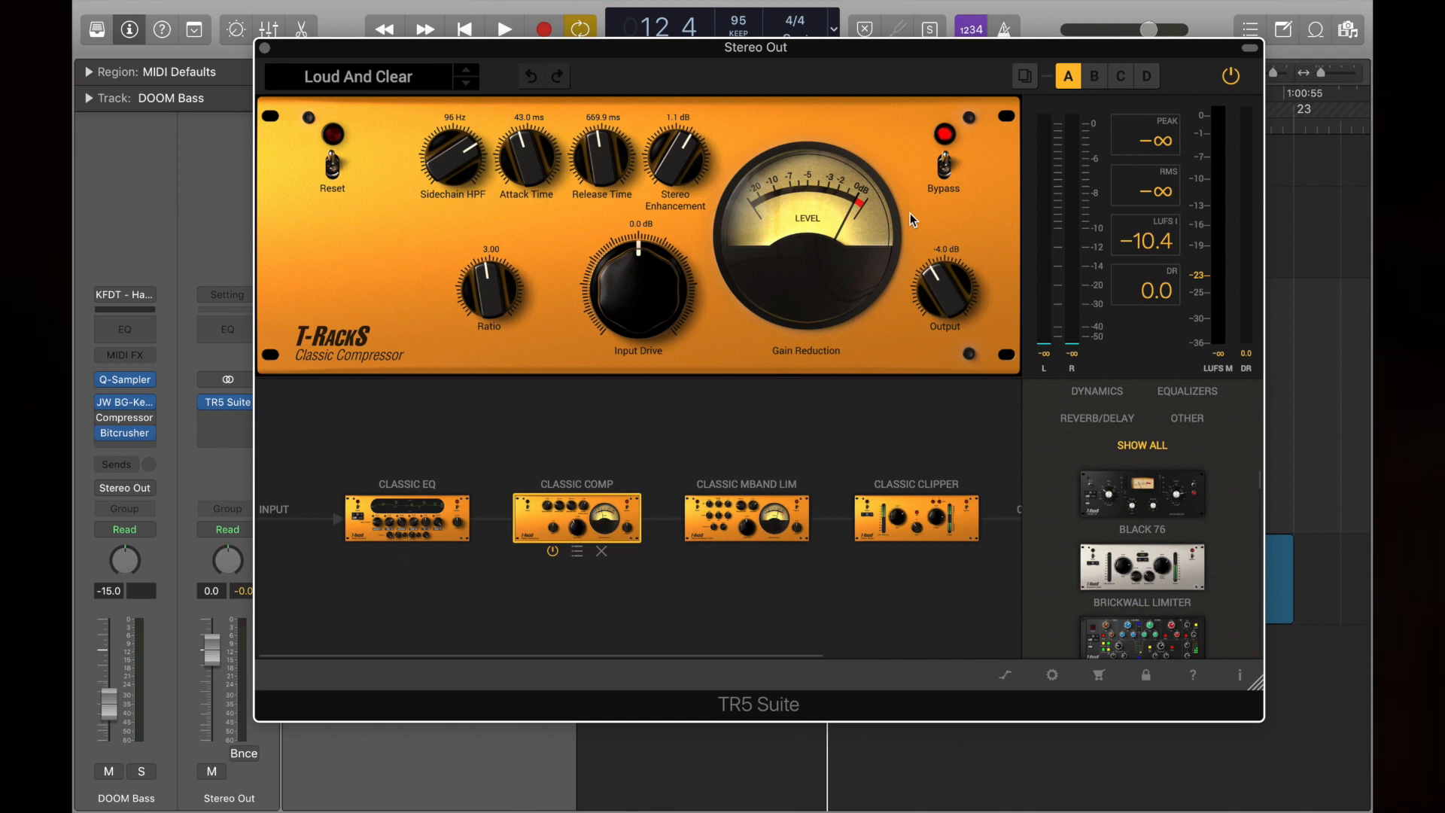
click(698, 523)
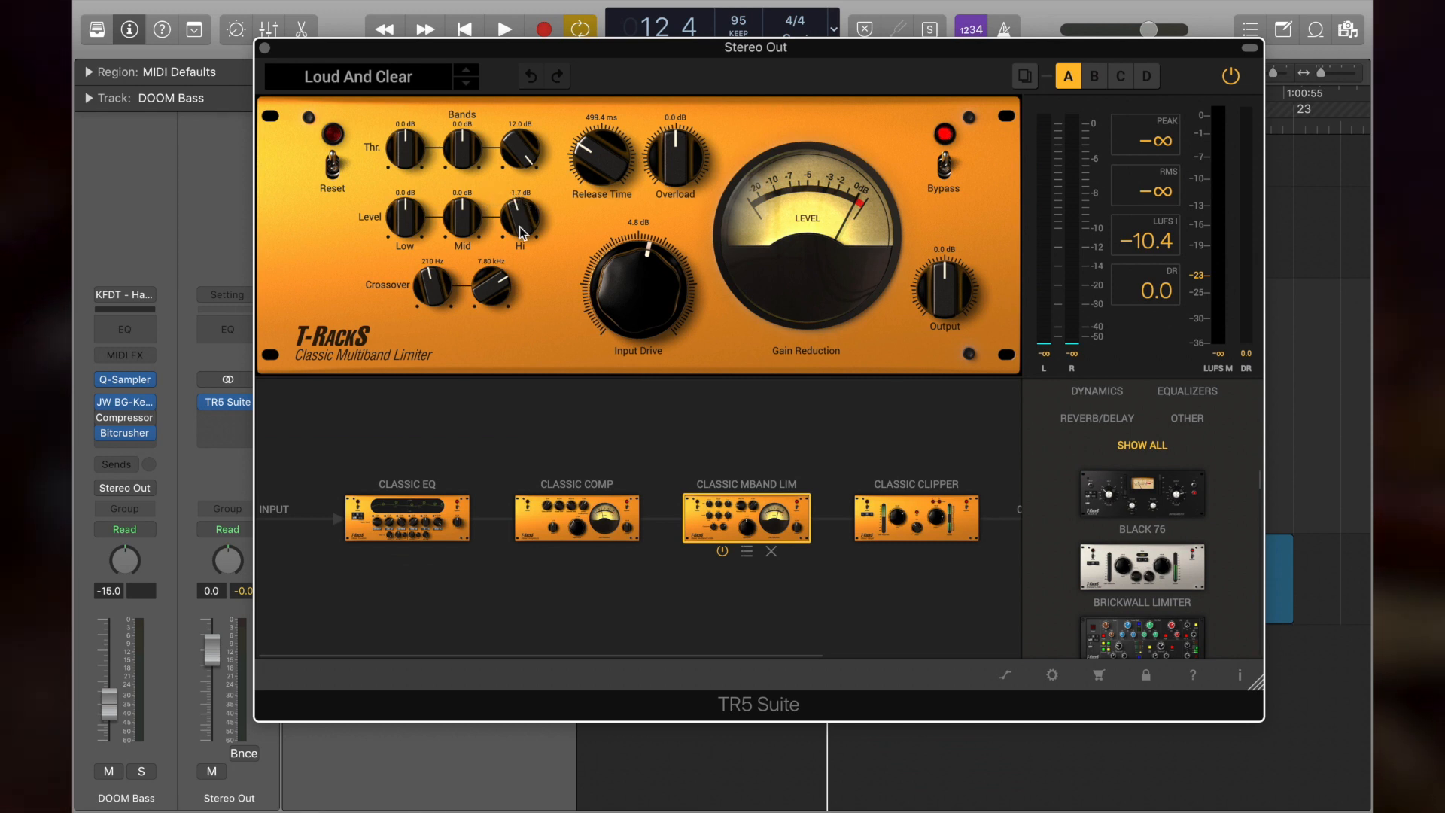
click(884, 504)
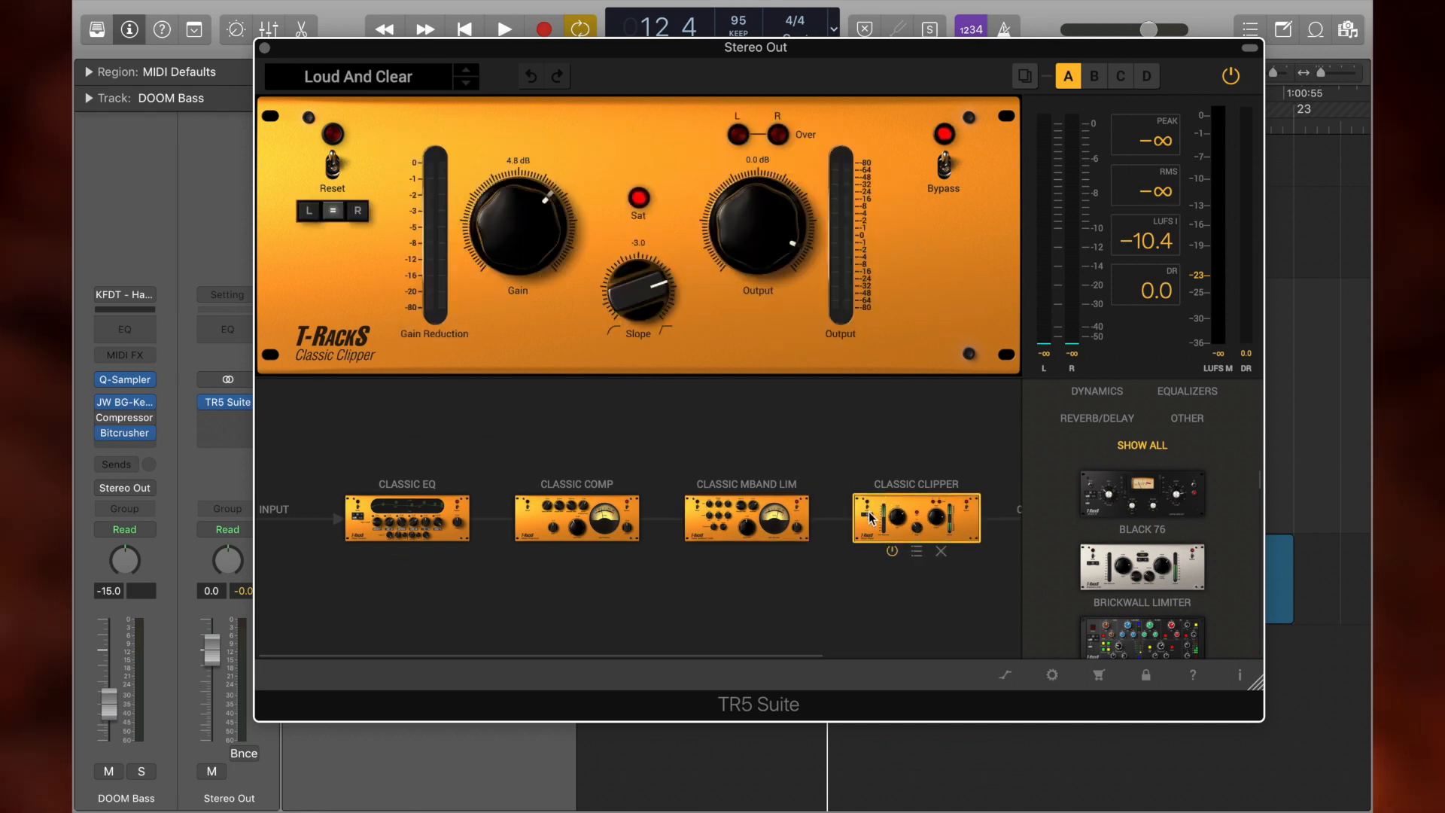
click(435, 504)
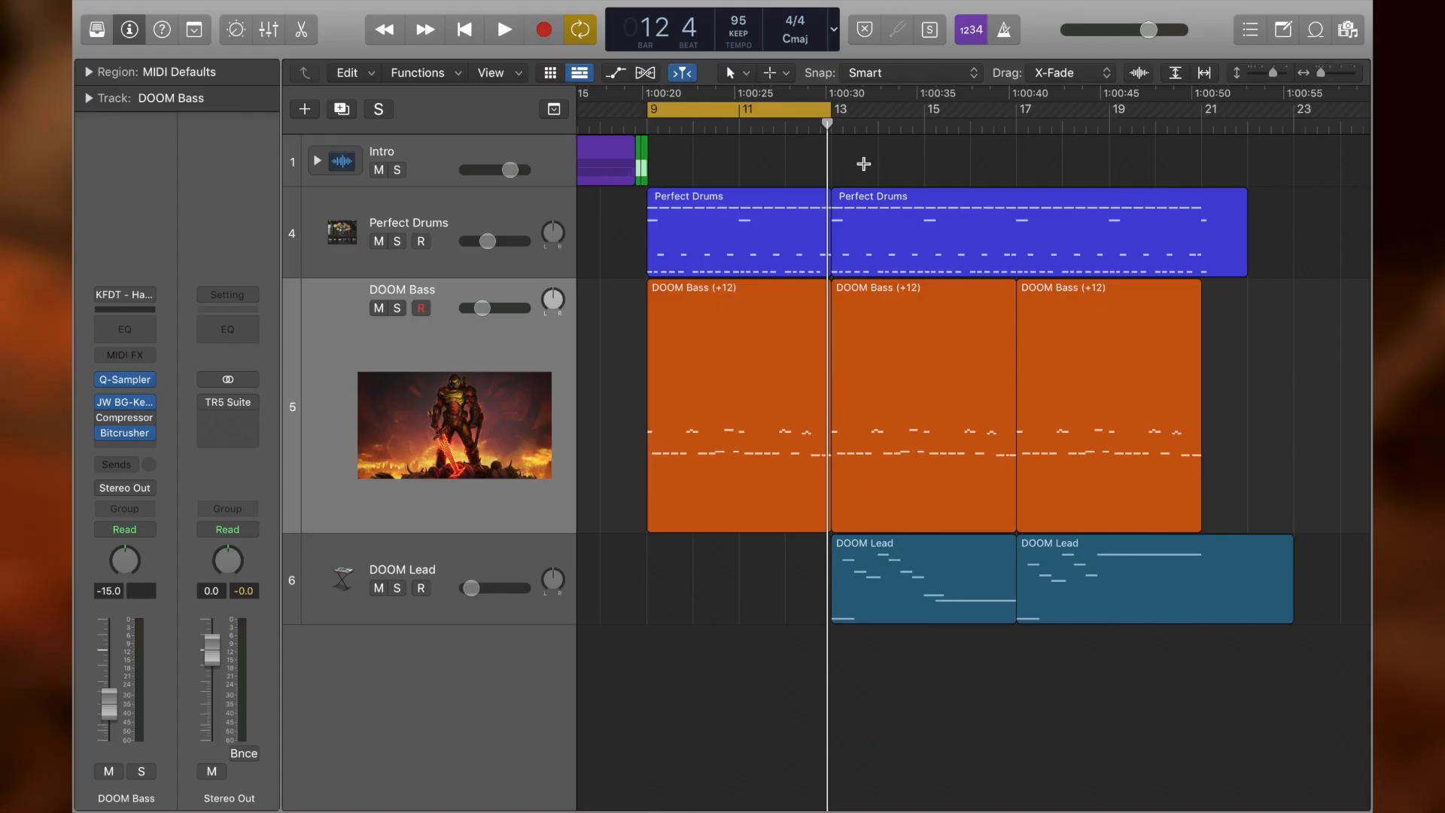
Step: Play the bar 9 to 13 cycle with TR5 Suite bypassed and re-enable it during playback to compare the master sound
key(space)
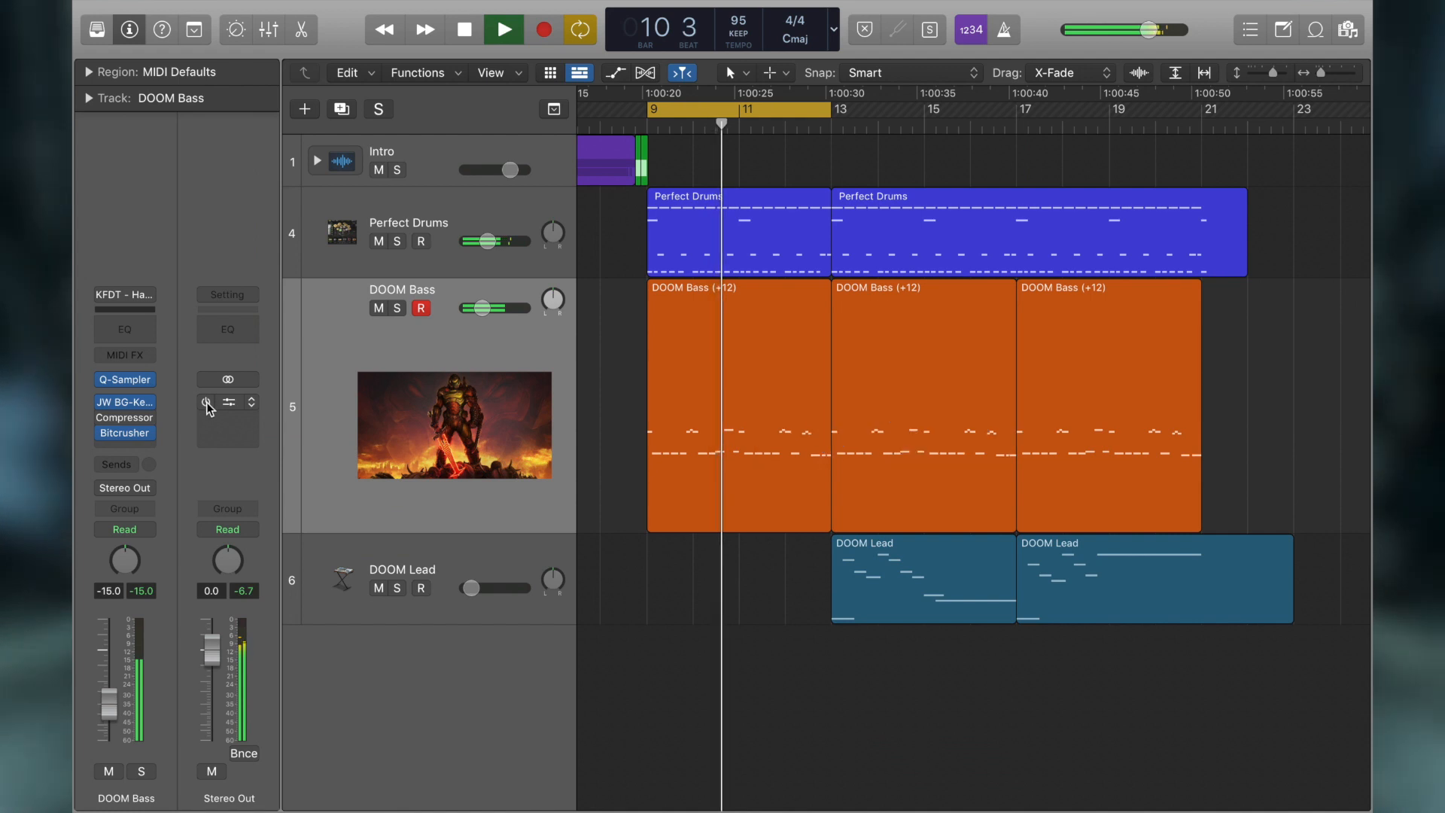
mouse_move(210, 408)
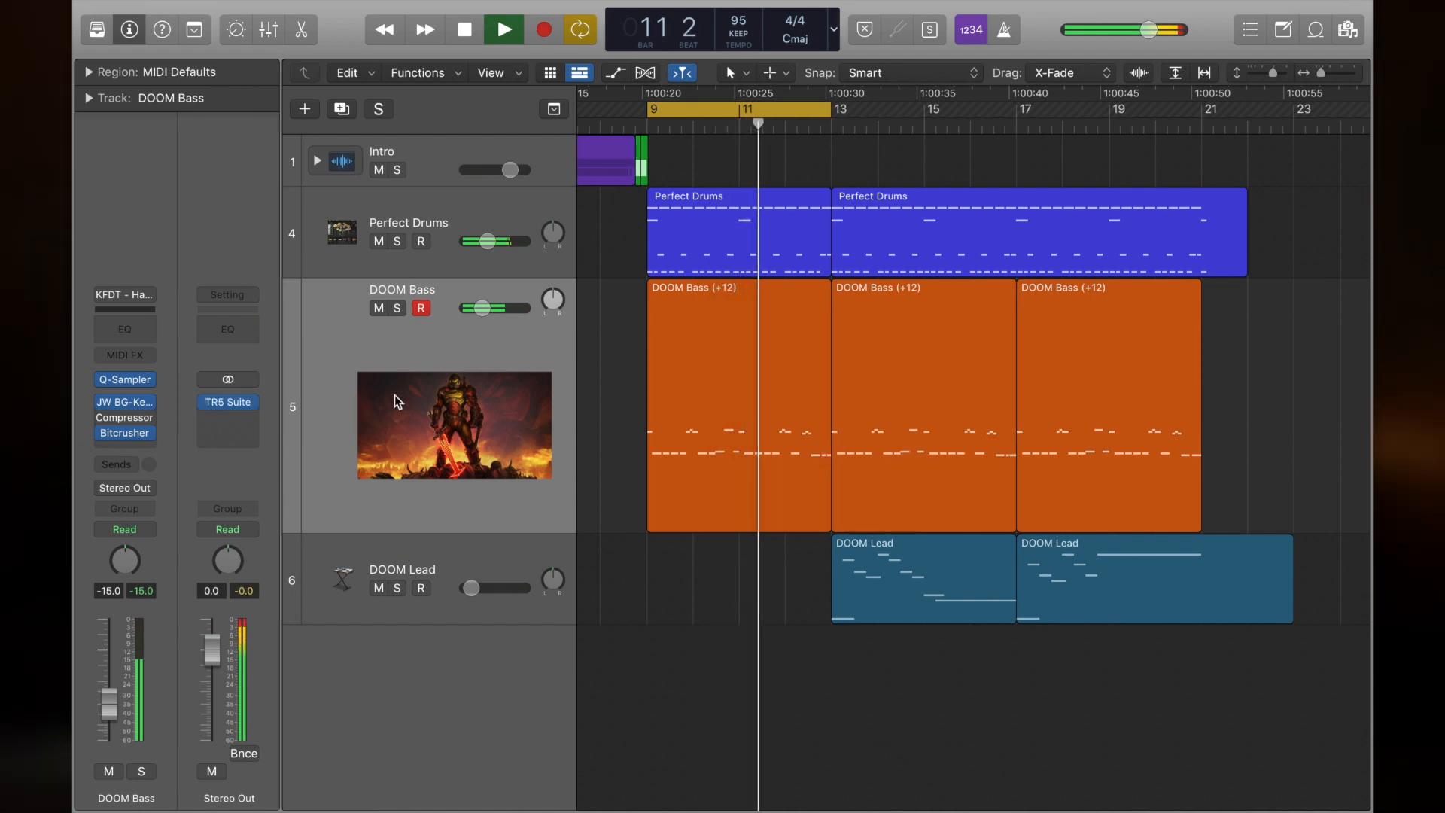